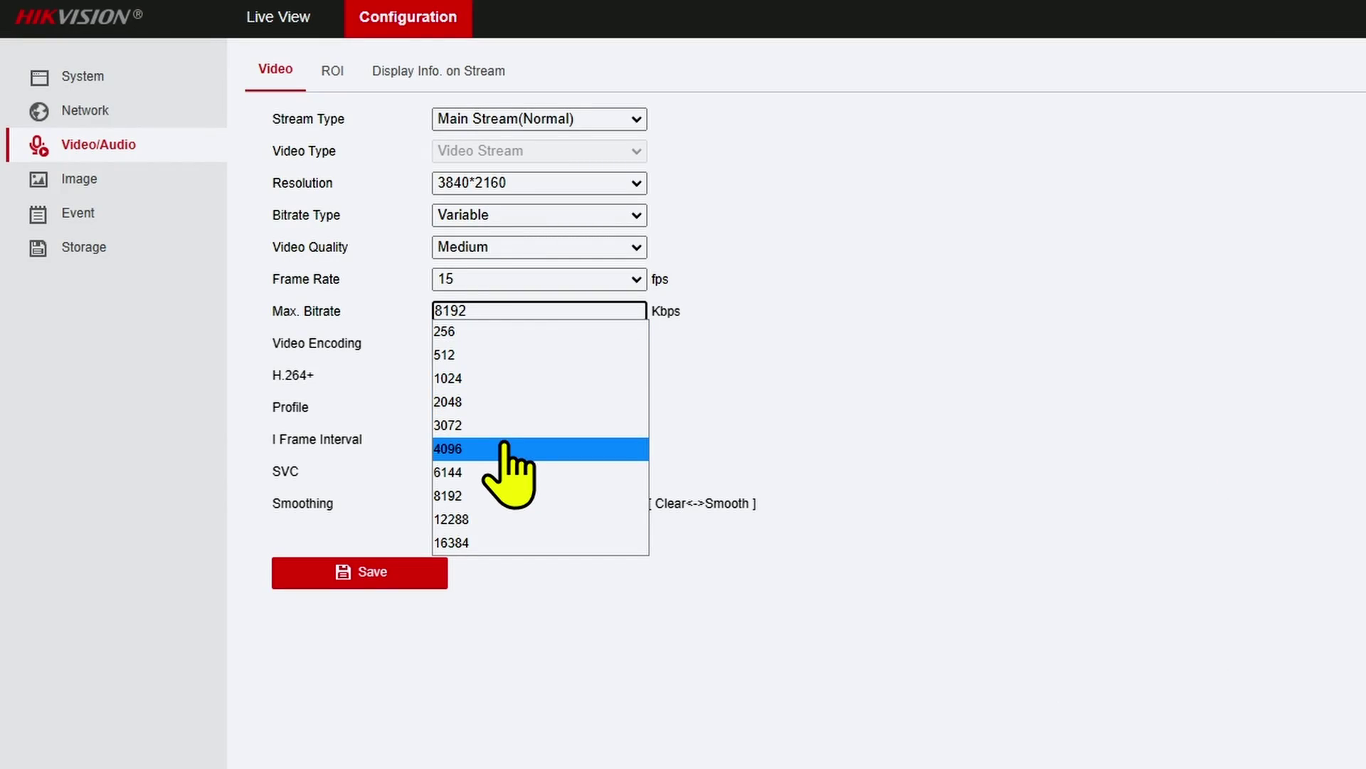
pyautogui.click(484, 449)
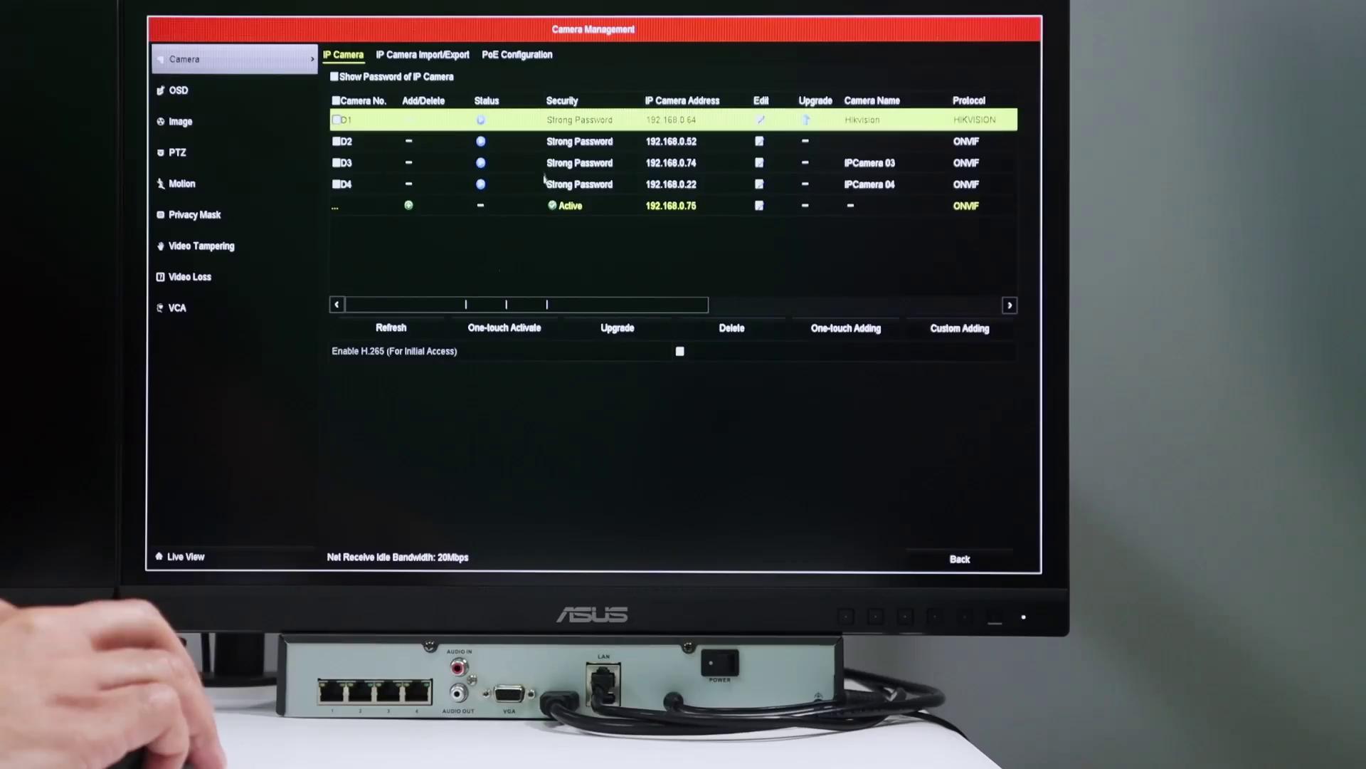
pyautogui.click(482, 120)
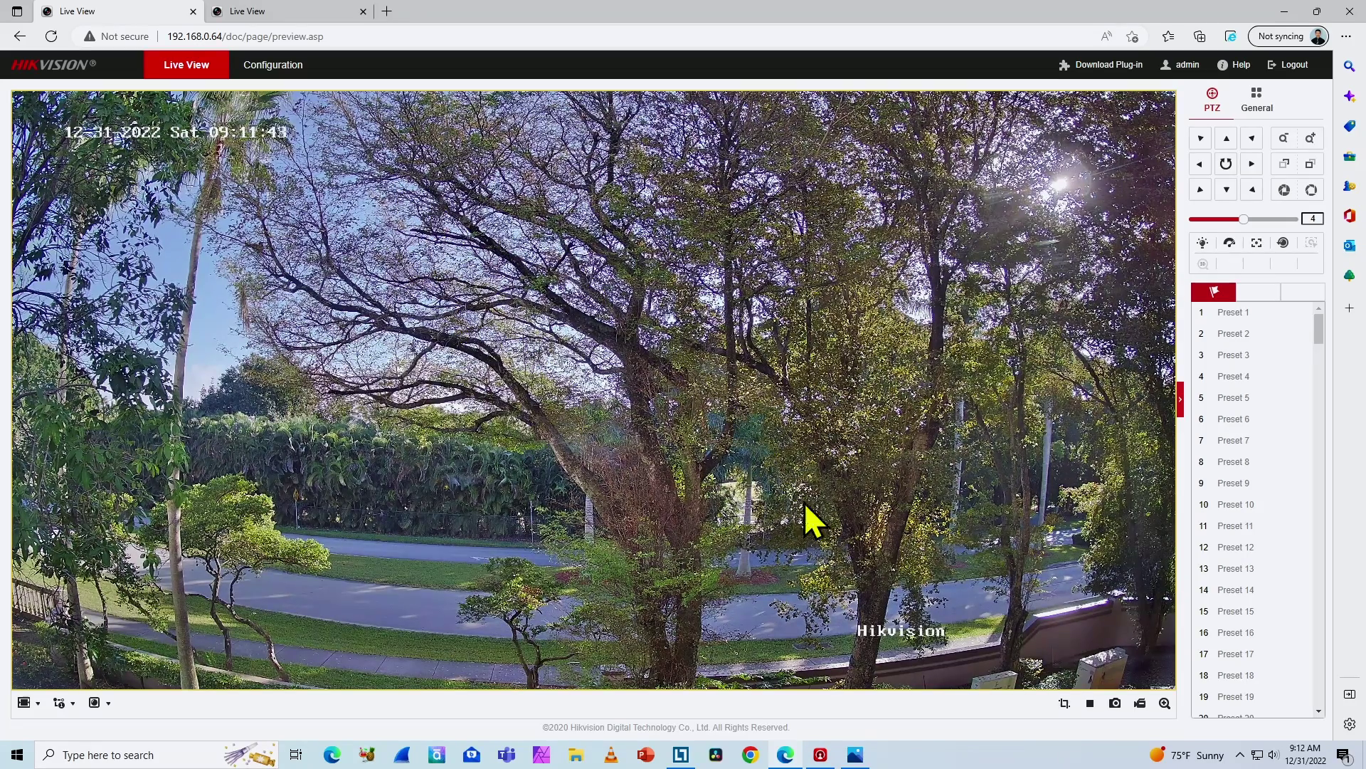
# View the network diagram image of the camera, NVR and Hik-connect server, and return to the camera's web page.
pyautogui.click(858, 755)
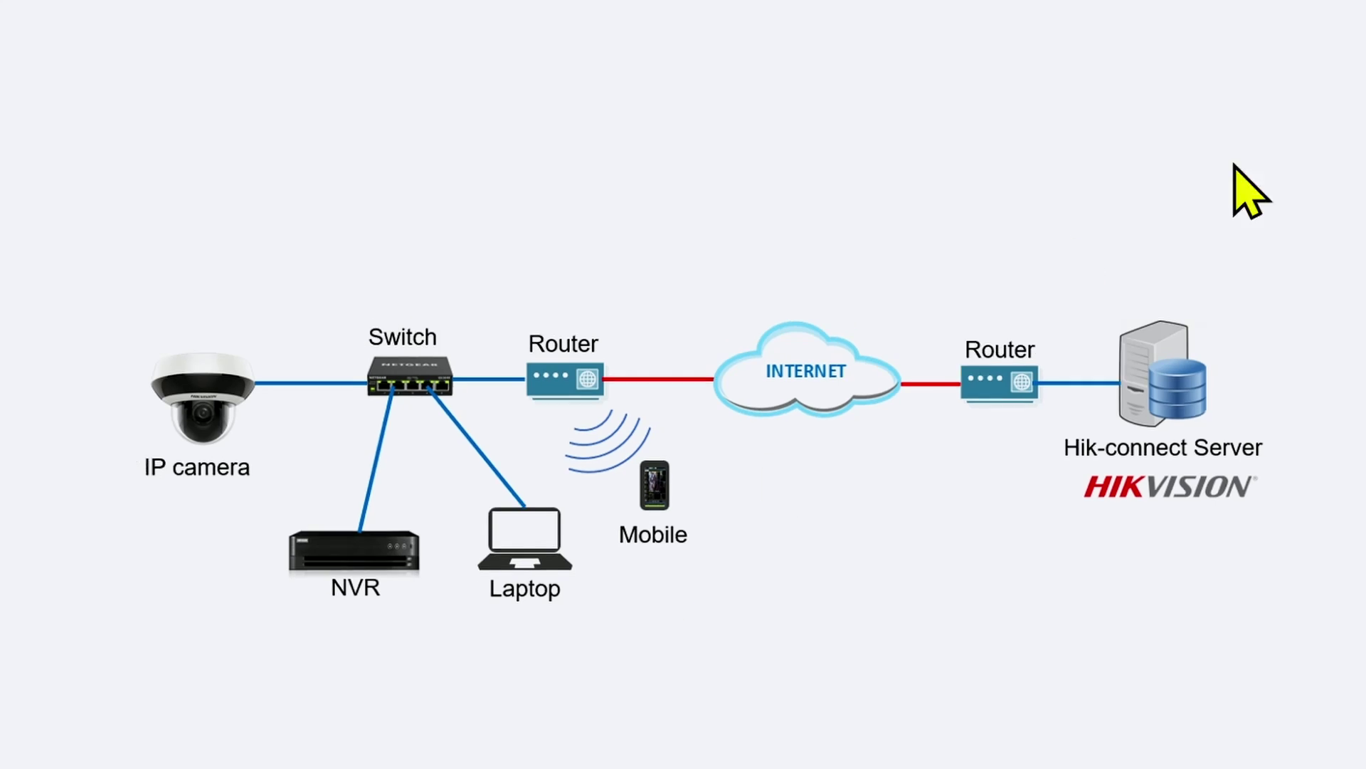
pyautogui.click(1284, 15)
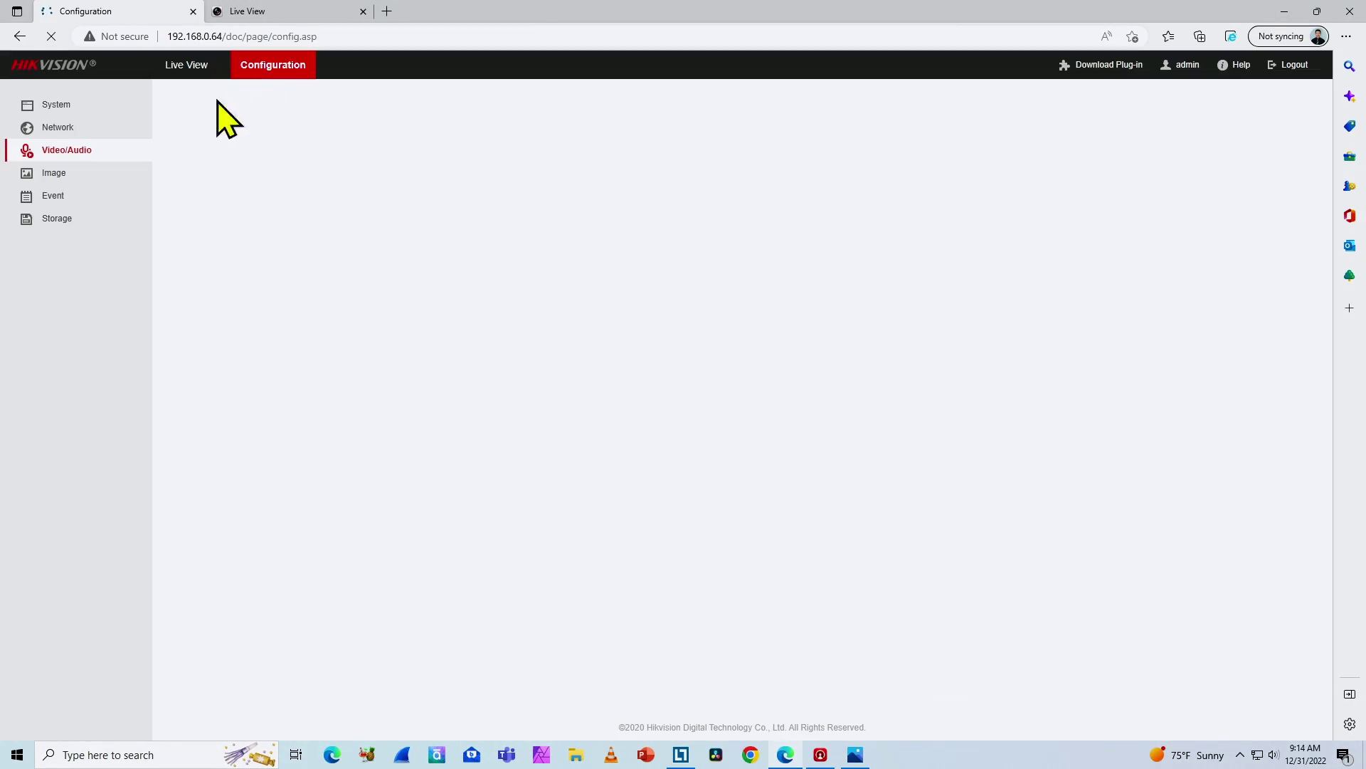
# Set the main stream's resolution to 3840*2160 and its maximum bitrate to 4096 Kbps, and save the video settings.
pyautogui.click(67, 150)
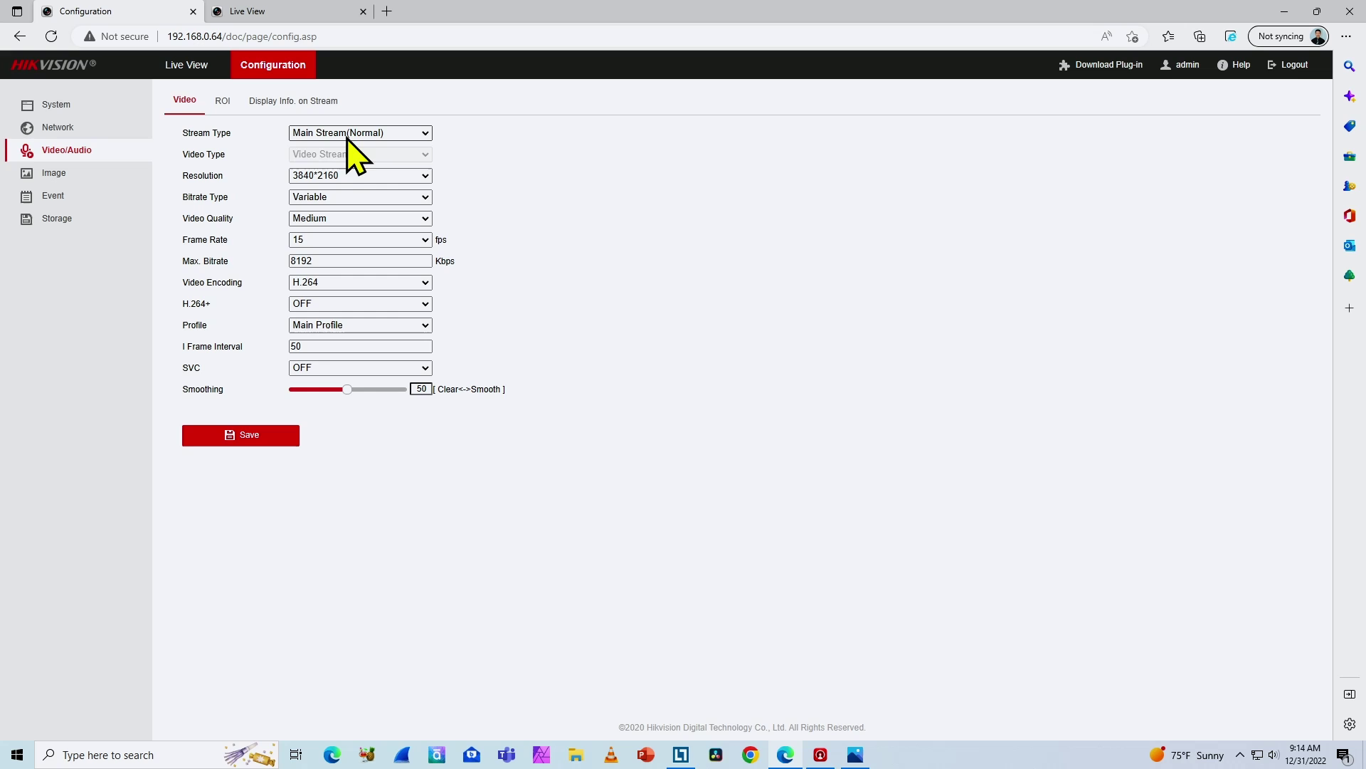
pyautogui.click(365, 175)
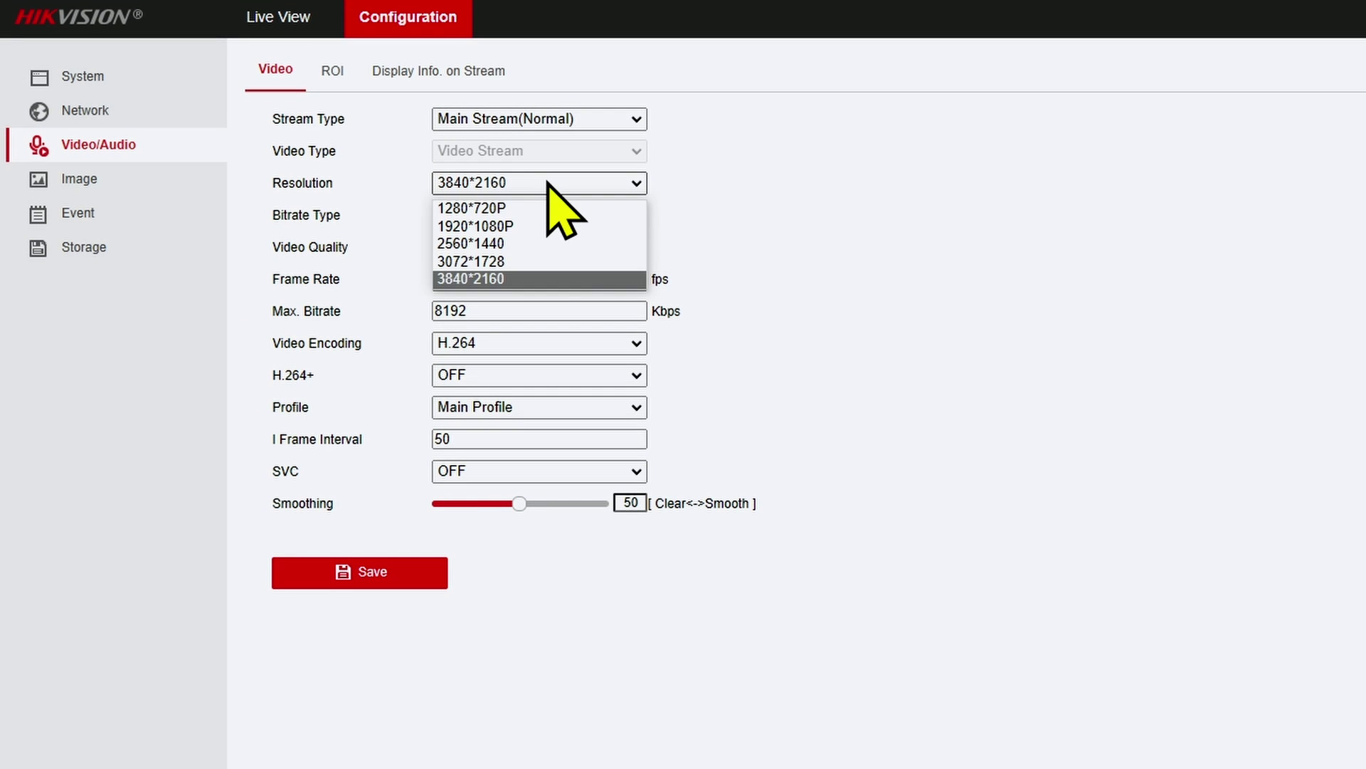
pyautogui.click(527, 280)
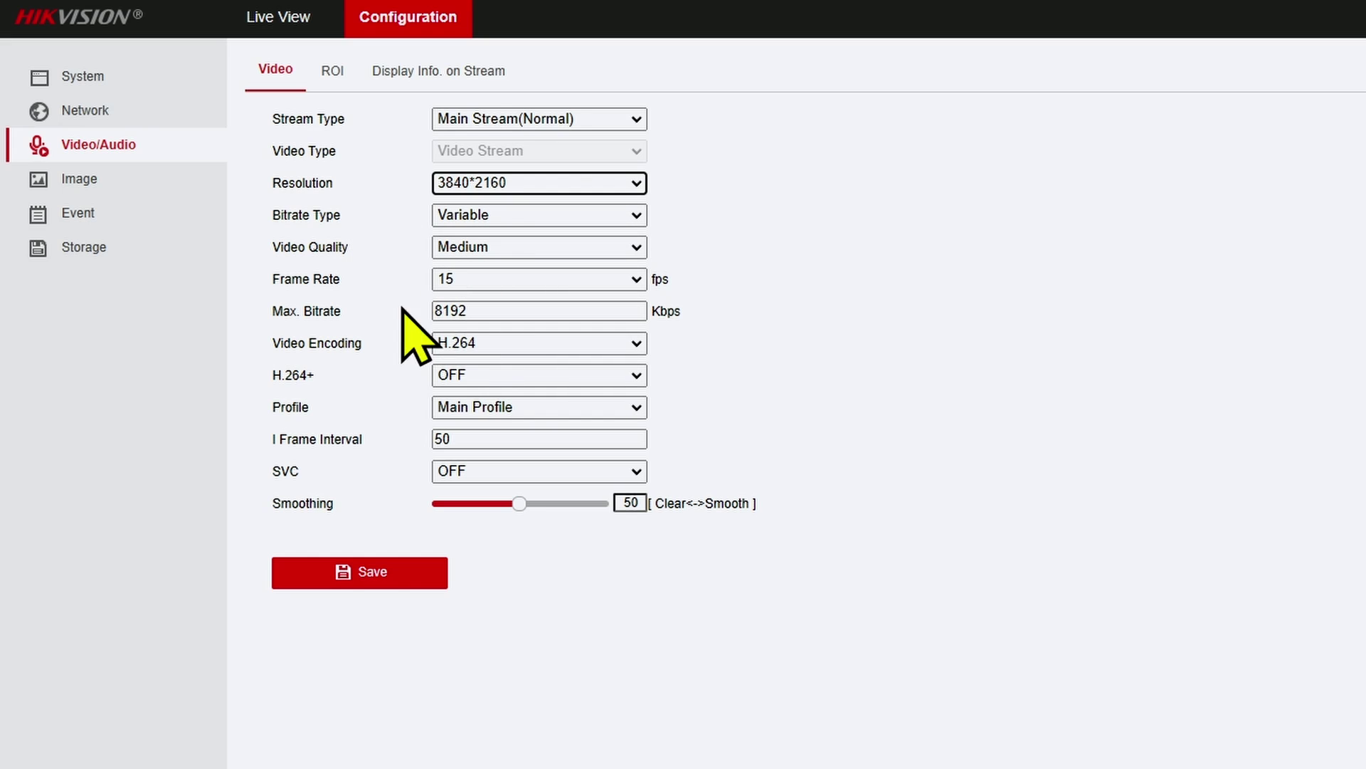
pyautogui.click(505, 311)
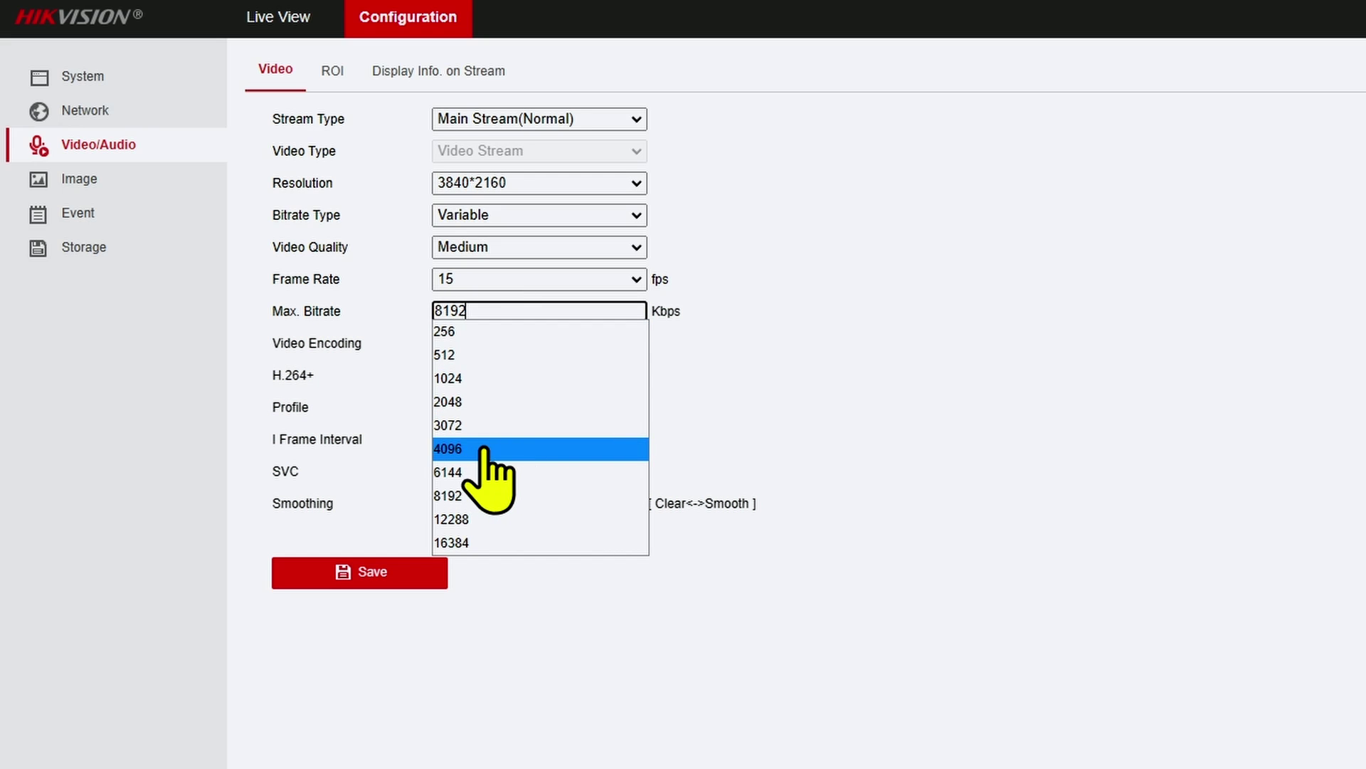
pyautogui.click(455, 449)
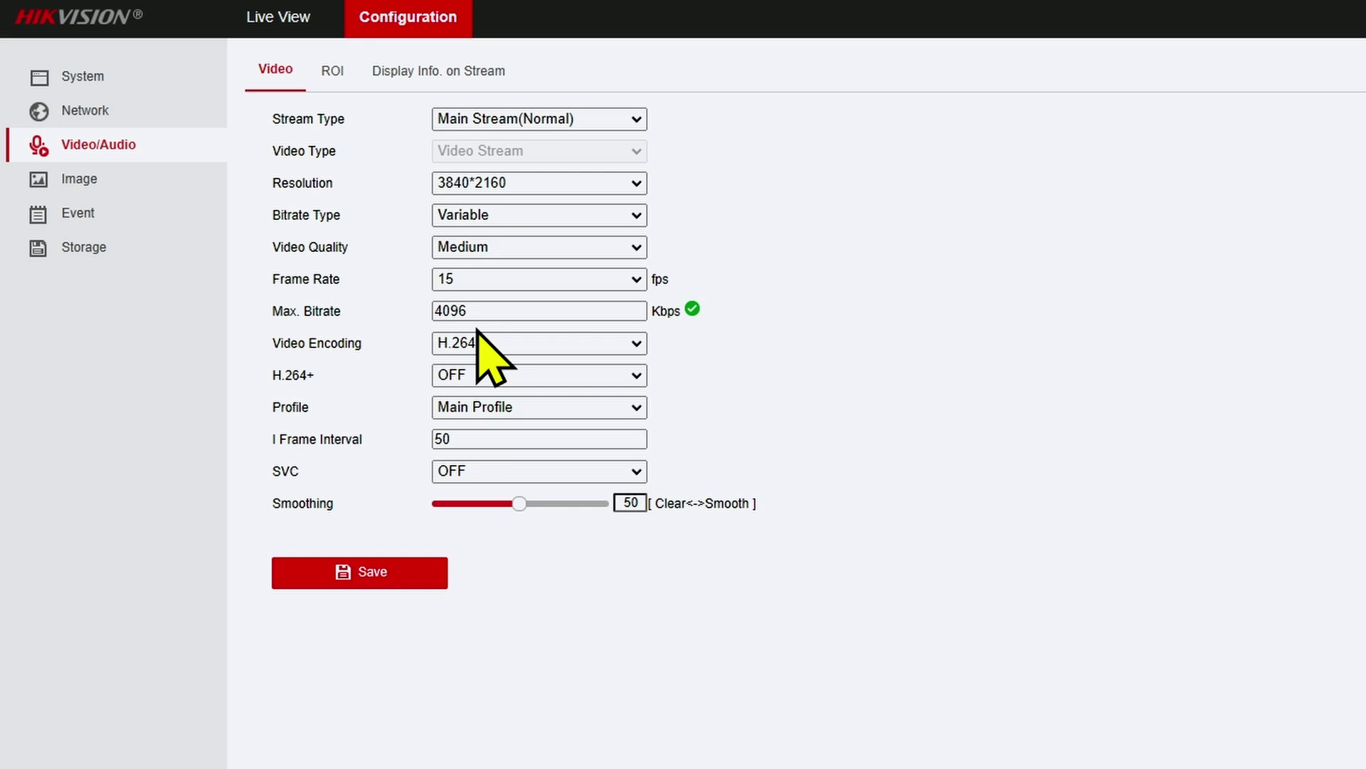
pyautogui.click(424, 573)
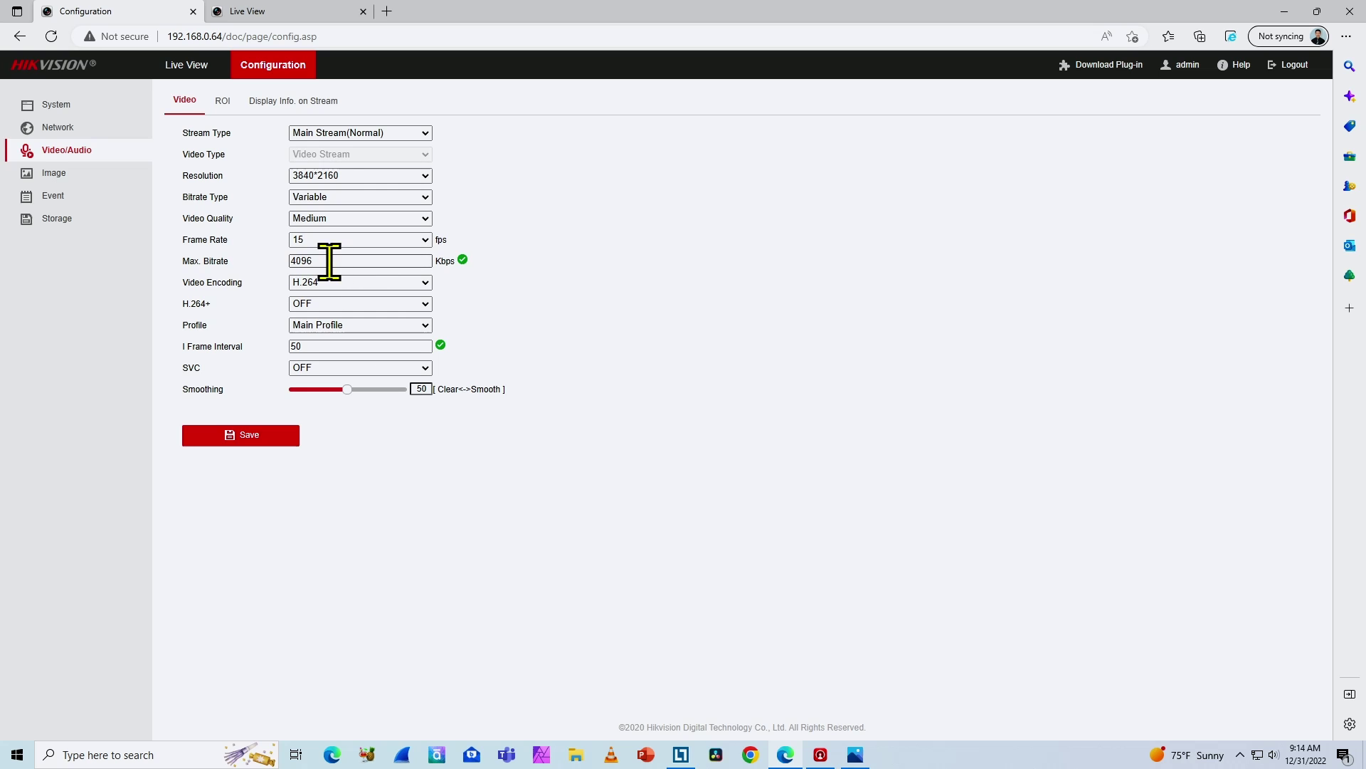
# Reload the video settings page to check the maximum bitrate, and review the network diagram image in between.
pyautogui.click(56, 40)
pyautogui.click(857, 755)
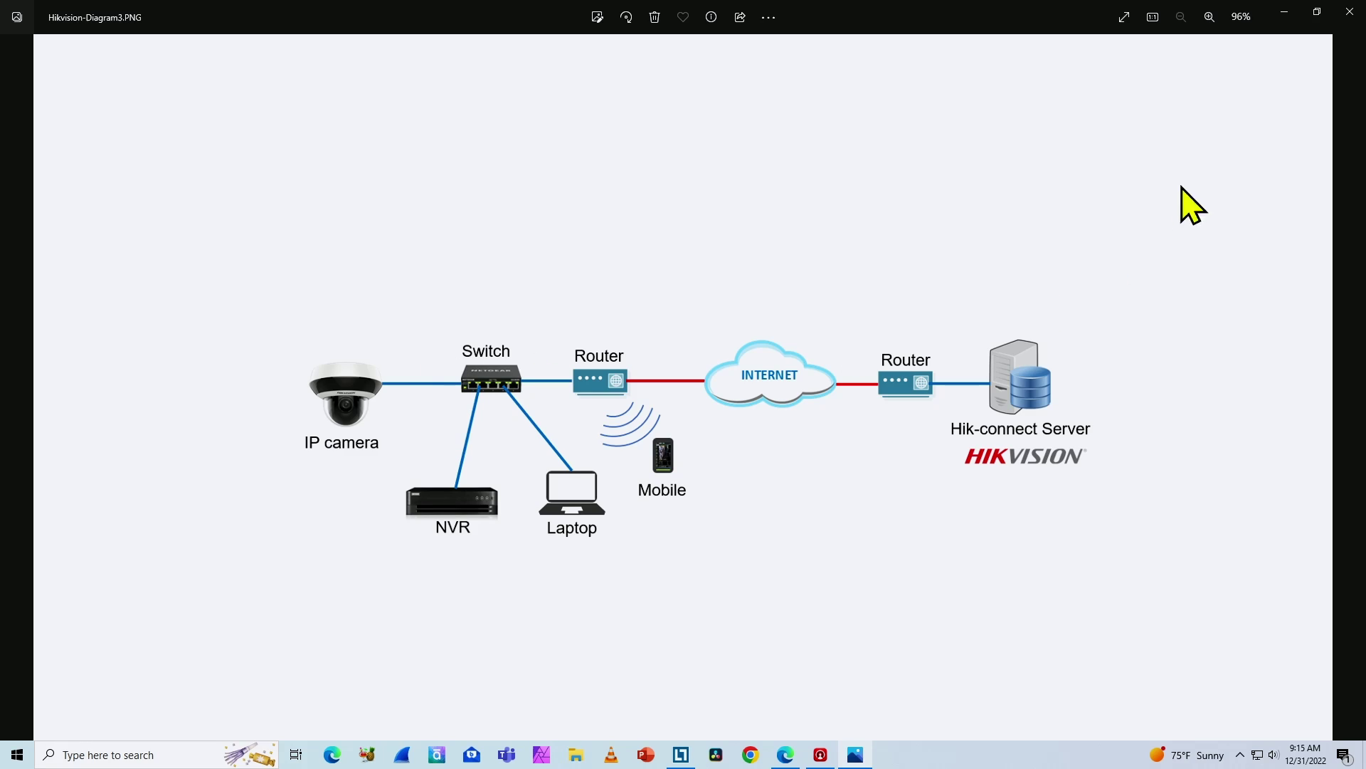
pyautogui.click(1285, 13)
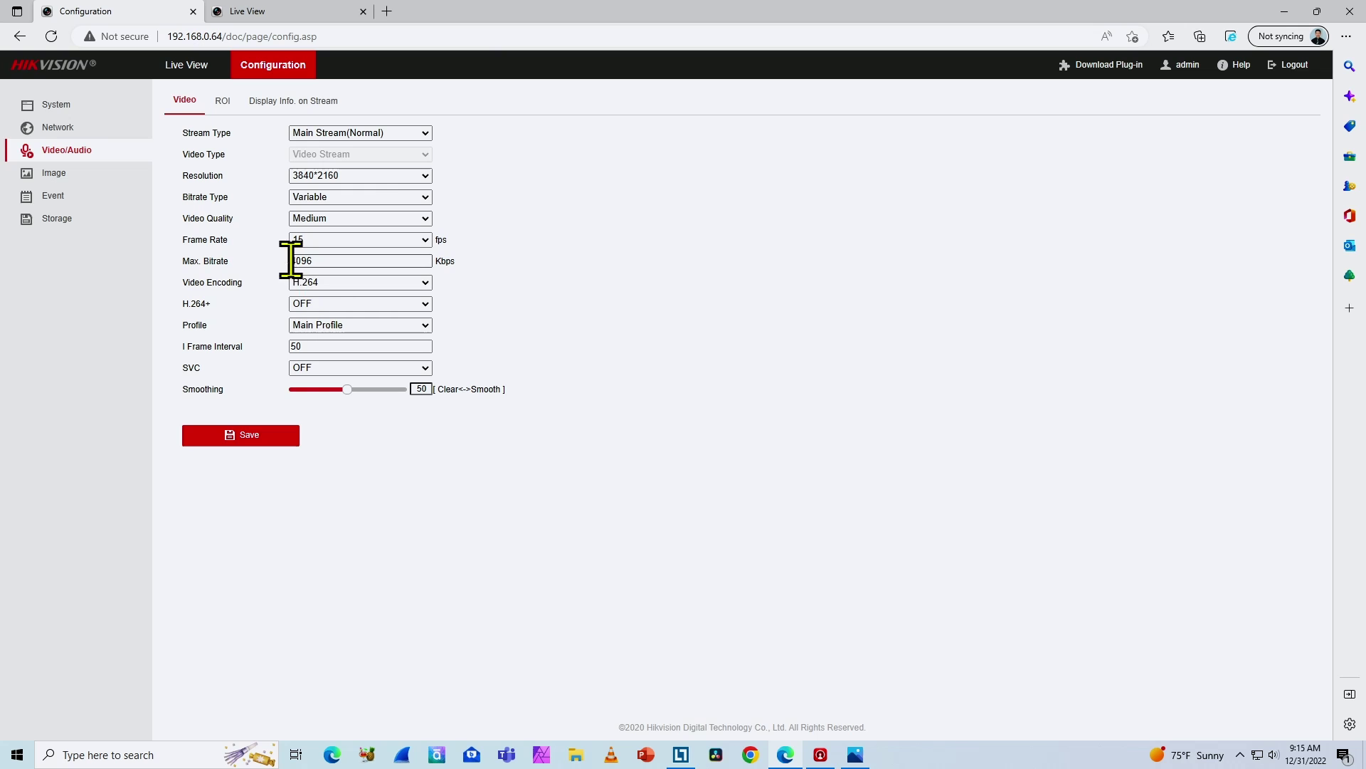
pyautogui.press('F5')
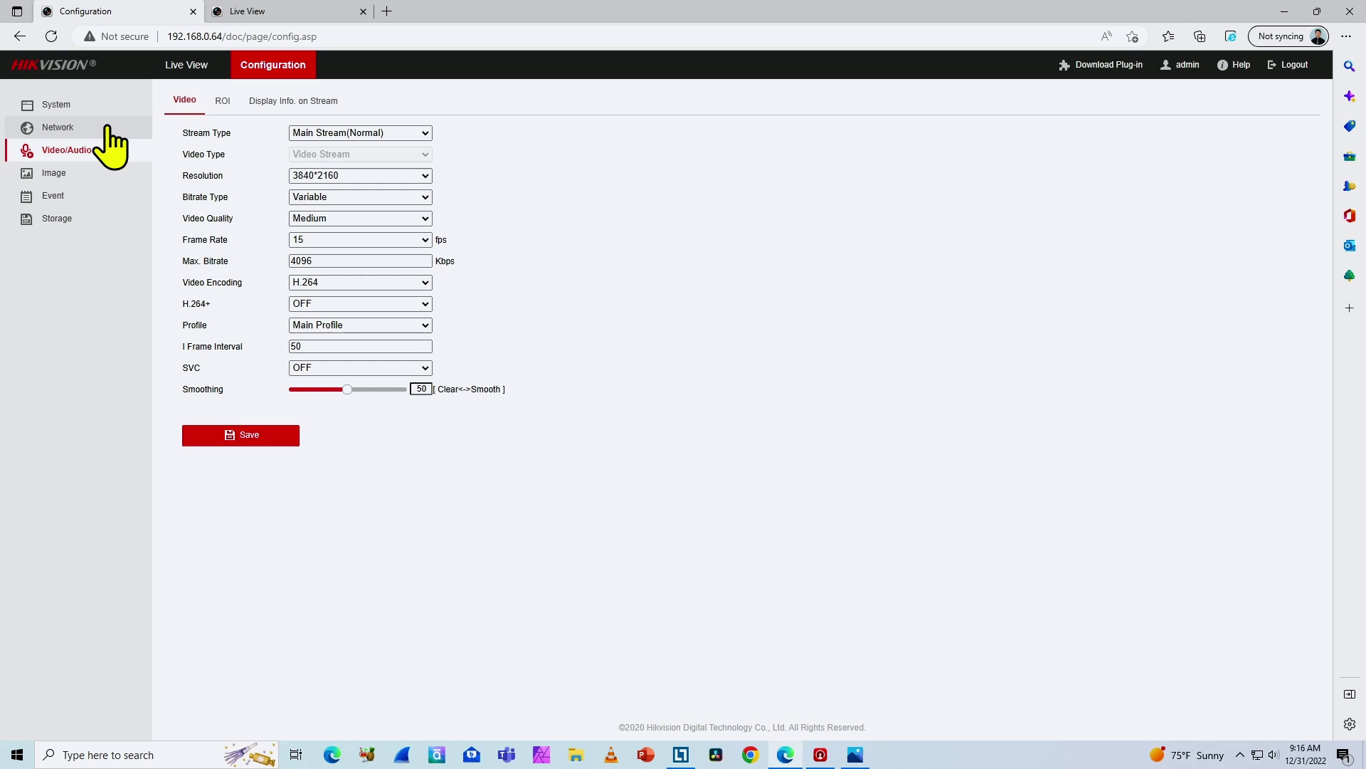
# Search the camera's maintenance log for entries of major type Operation and examine their minor types and remote host IPs.
pyautogui.click(71, 107)
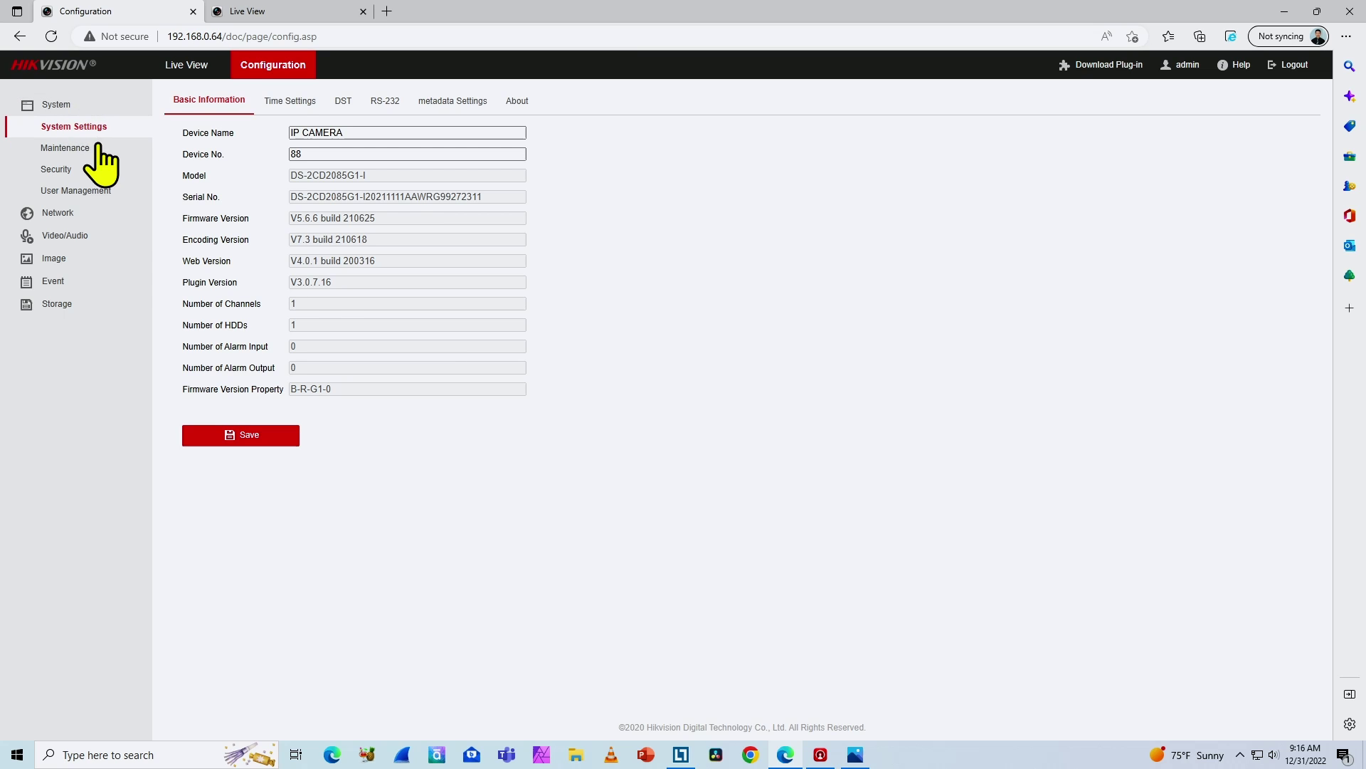
pyautogui.click(82, 148)
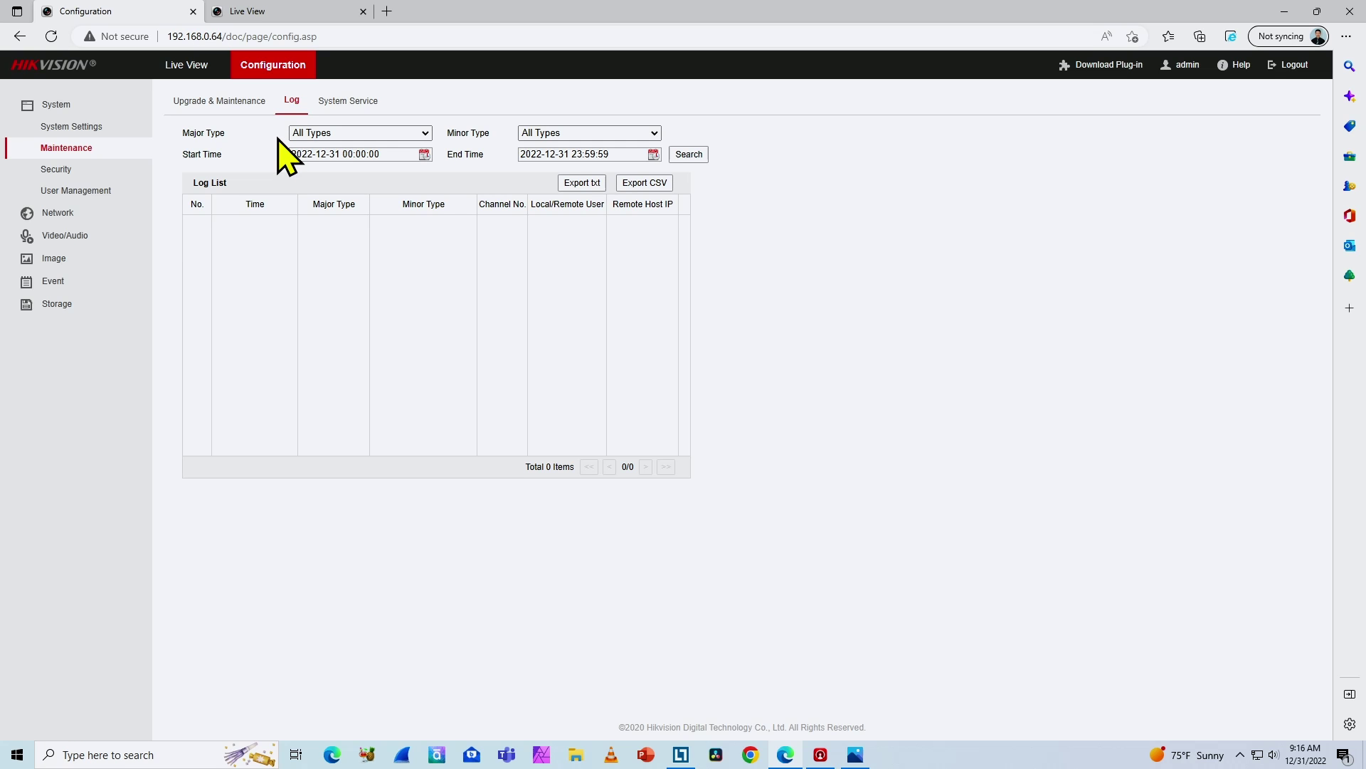
pyautogui.click(424, 134)
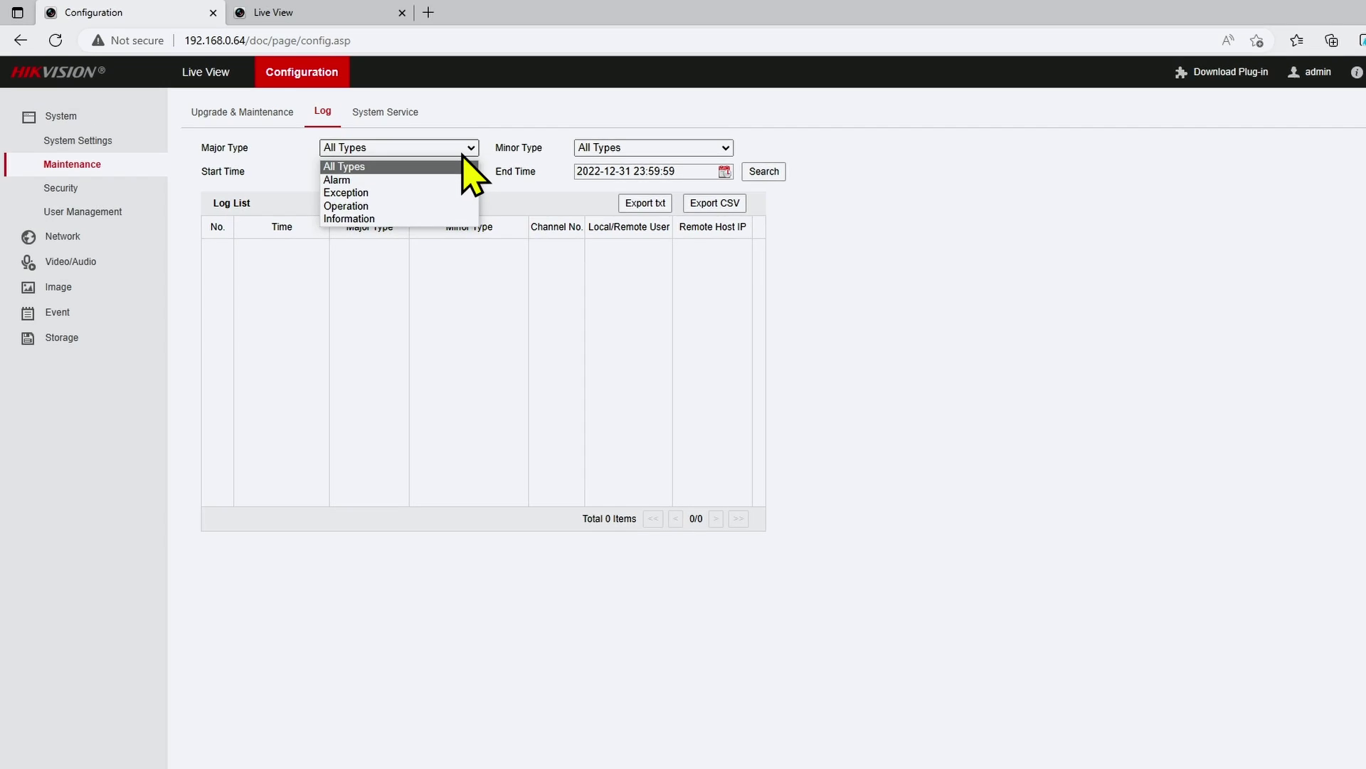
pyautogui.click(338, 177)
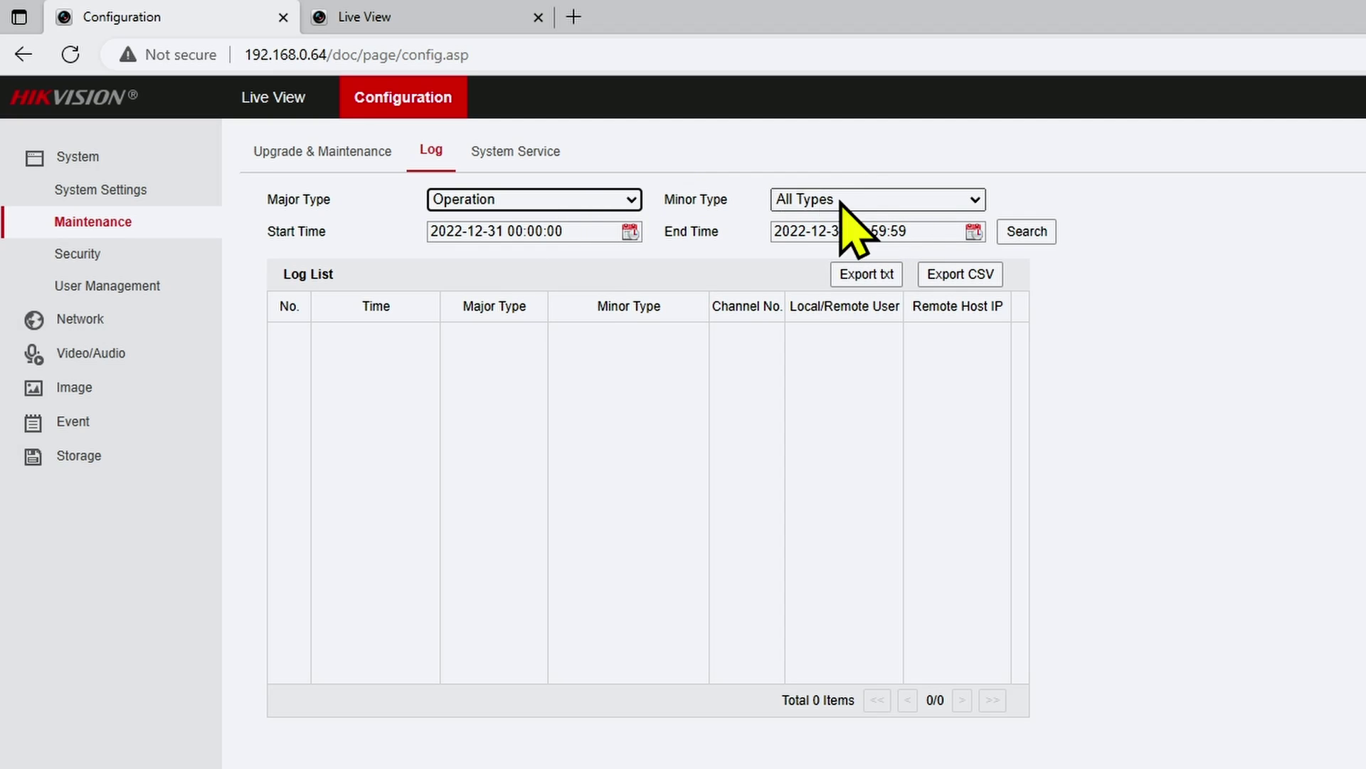
pyautogui.click(1025, 233)
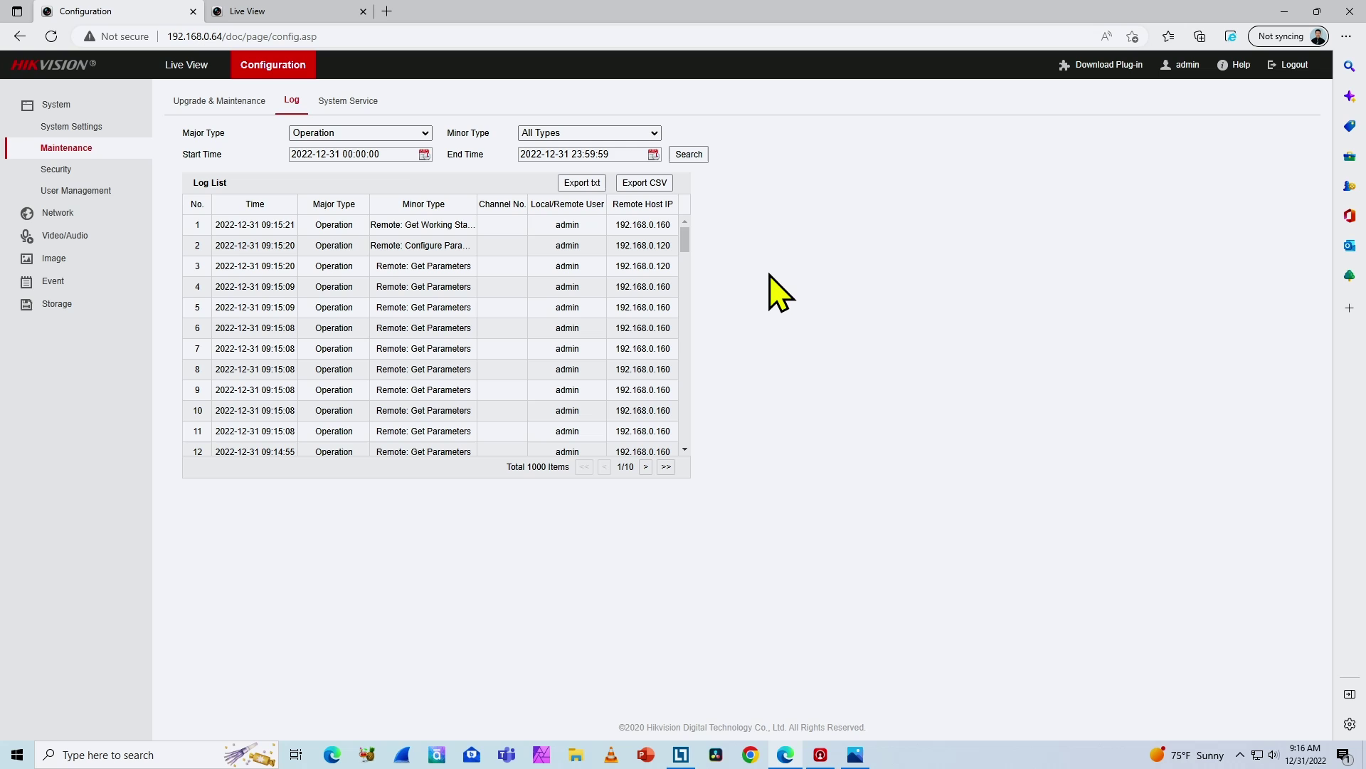
pyautogui.scroll(-3, 665, 335)
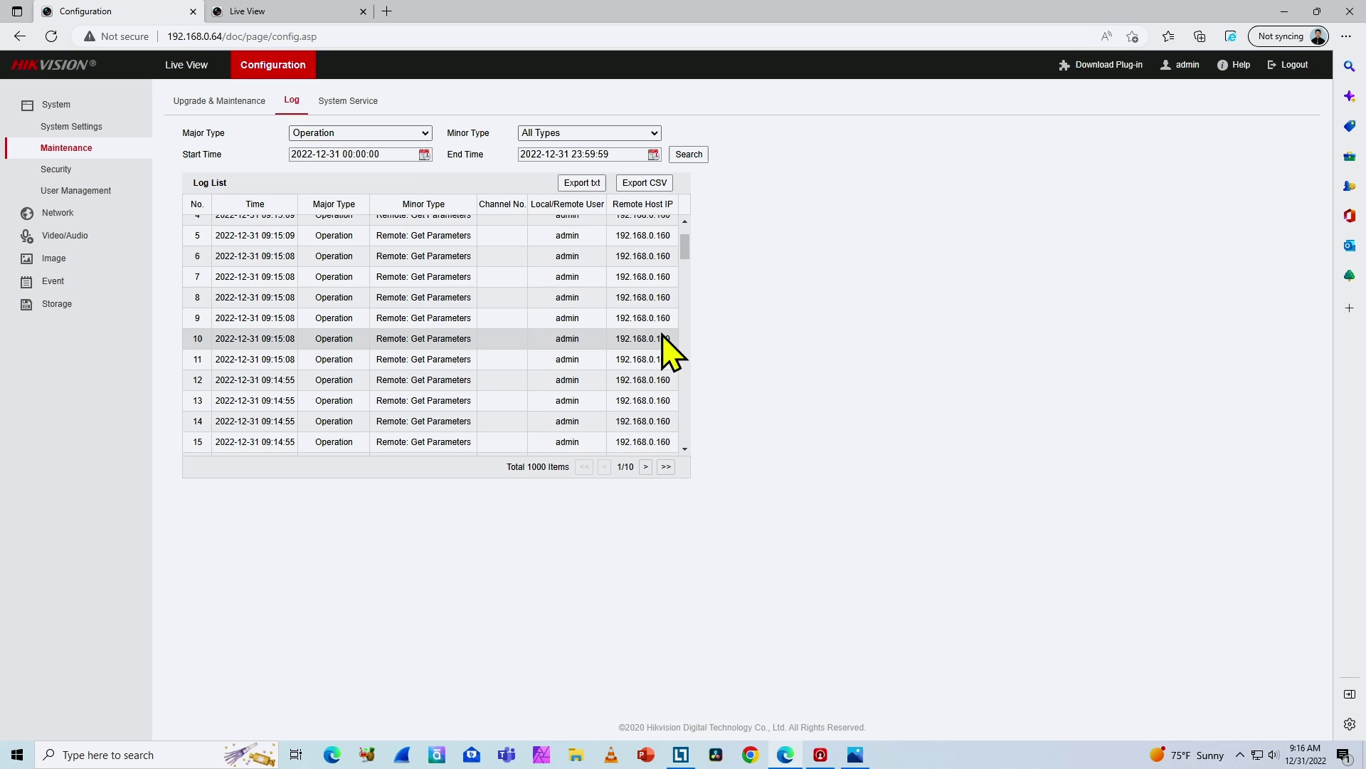
pyautogui.scroll(-5, 667, 349)
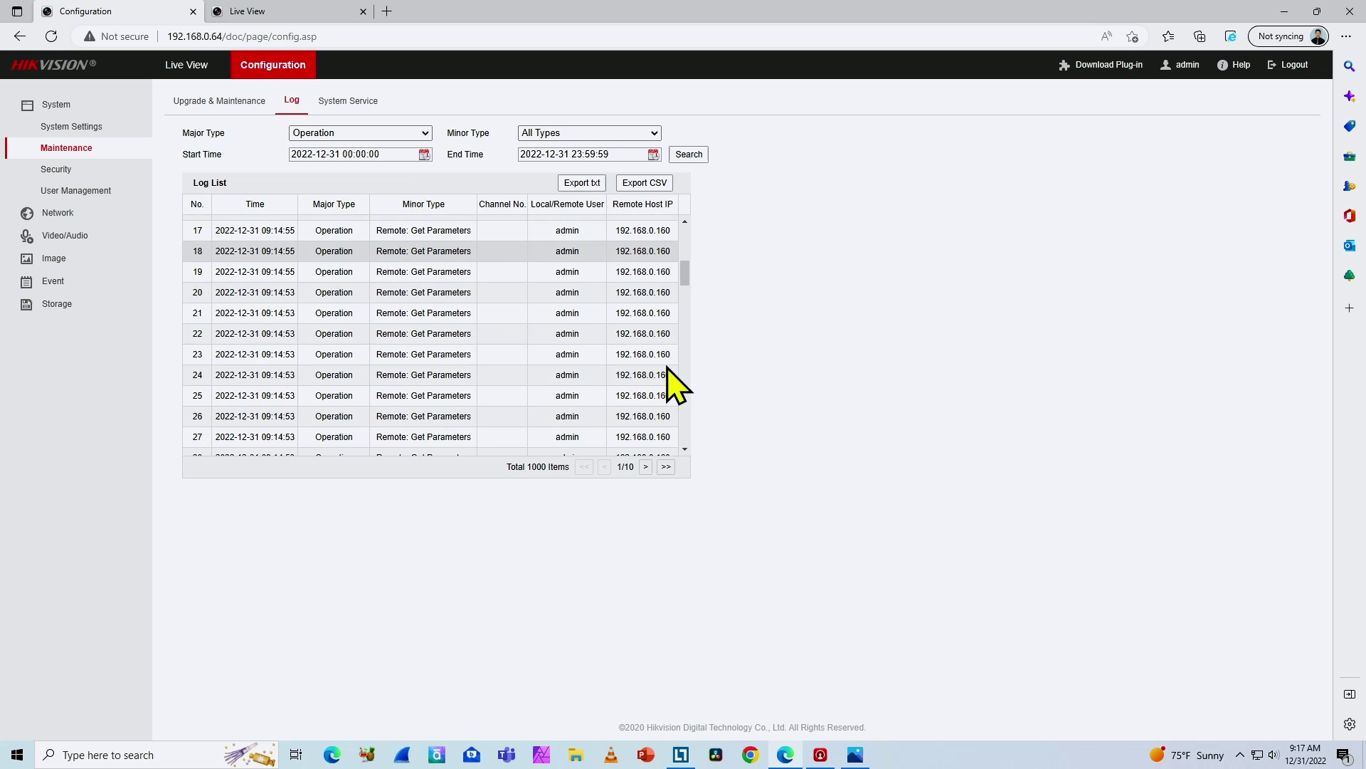
pyautogui.scroll(6, 667, 363)
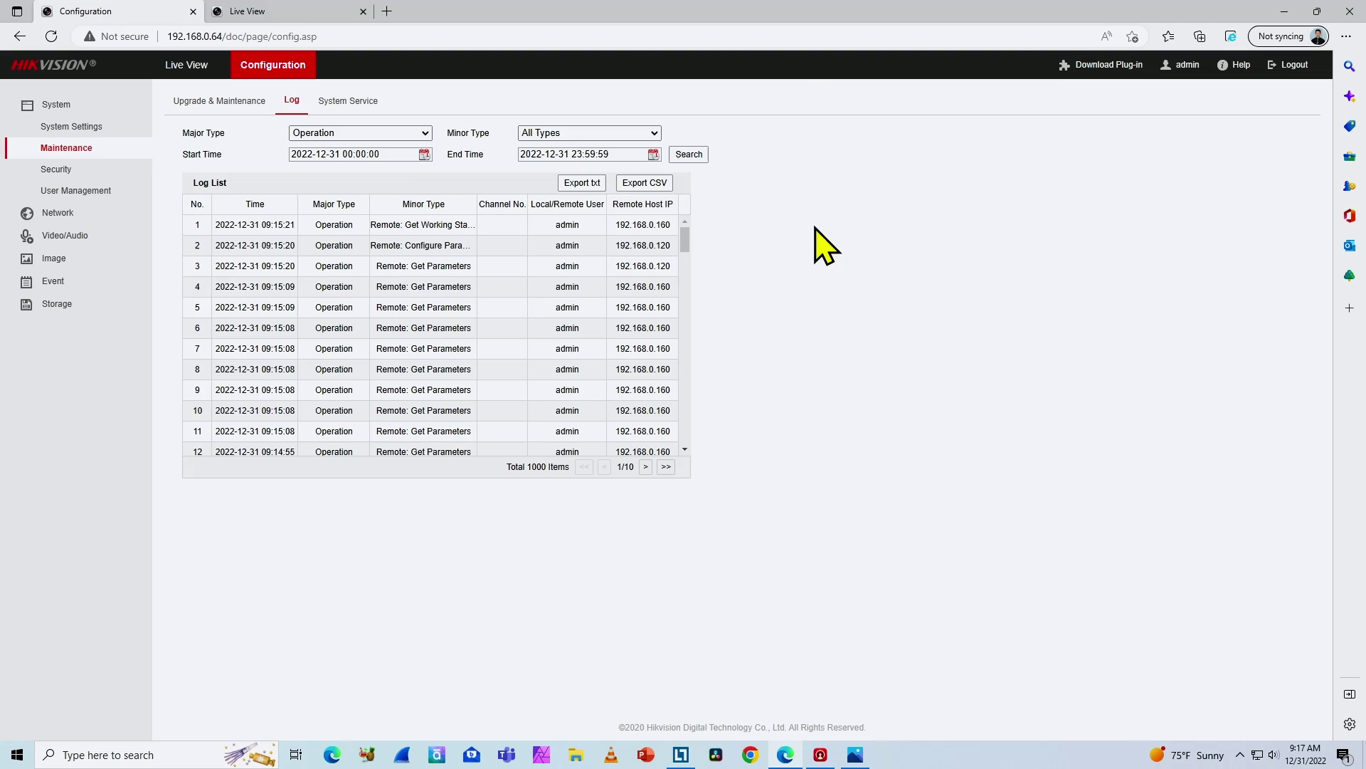
# Recheck the video settings, and search the maintenance log again for Operation entries to find which remote host accessed the camera.
pyautogui.click(69, 237)
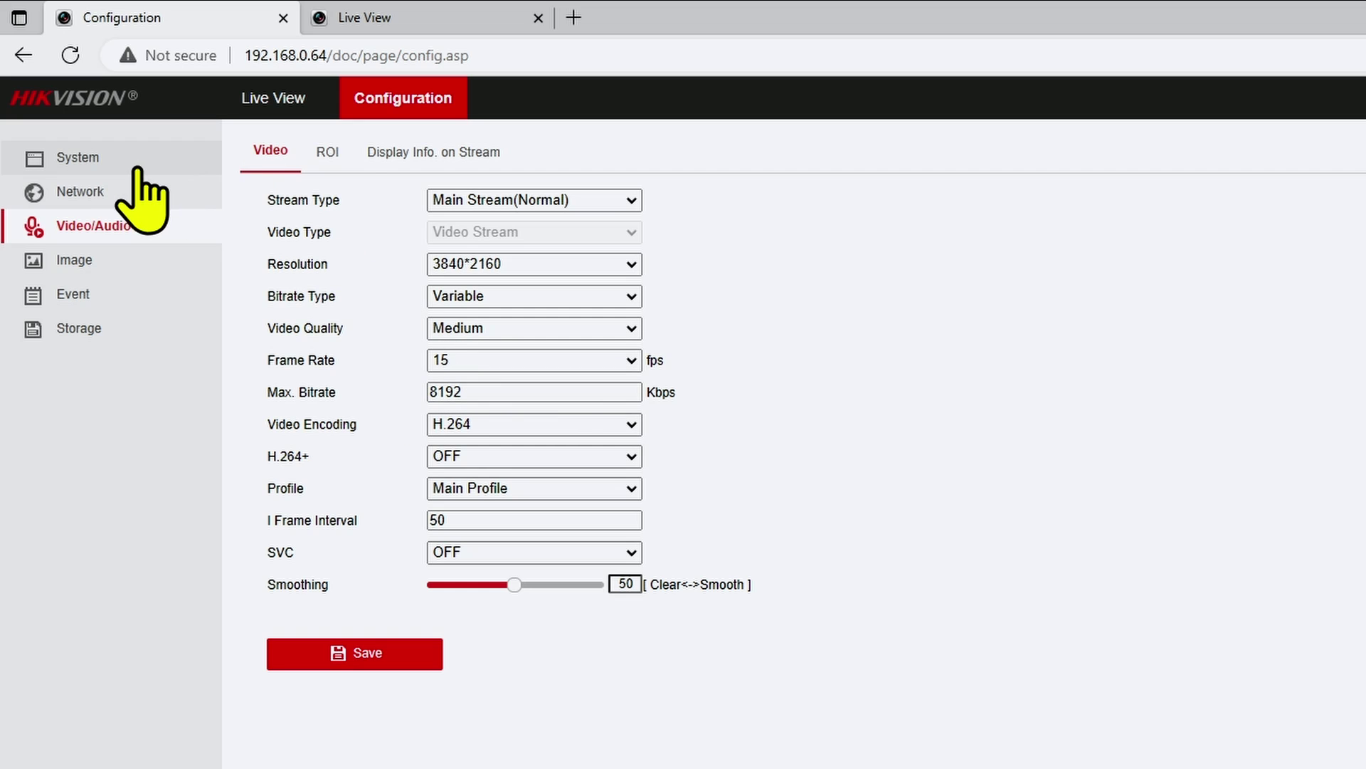
pyautogui.click(114, 163)
pyautogui.click(107, 229)
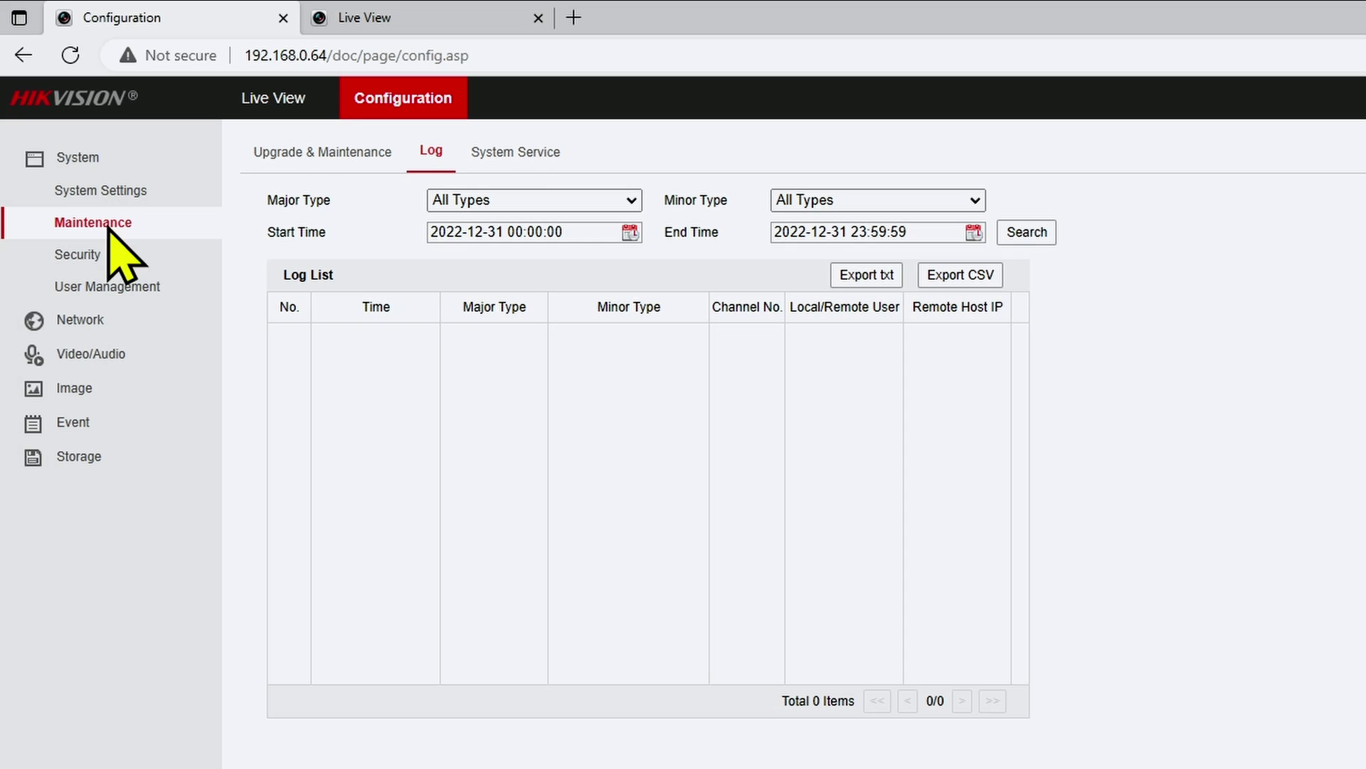
pyautogui.click(1027, 233)
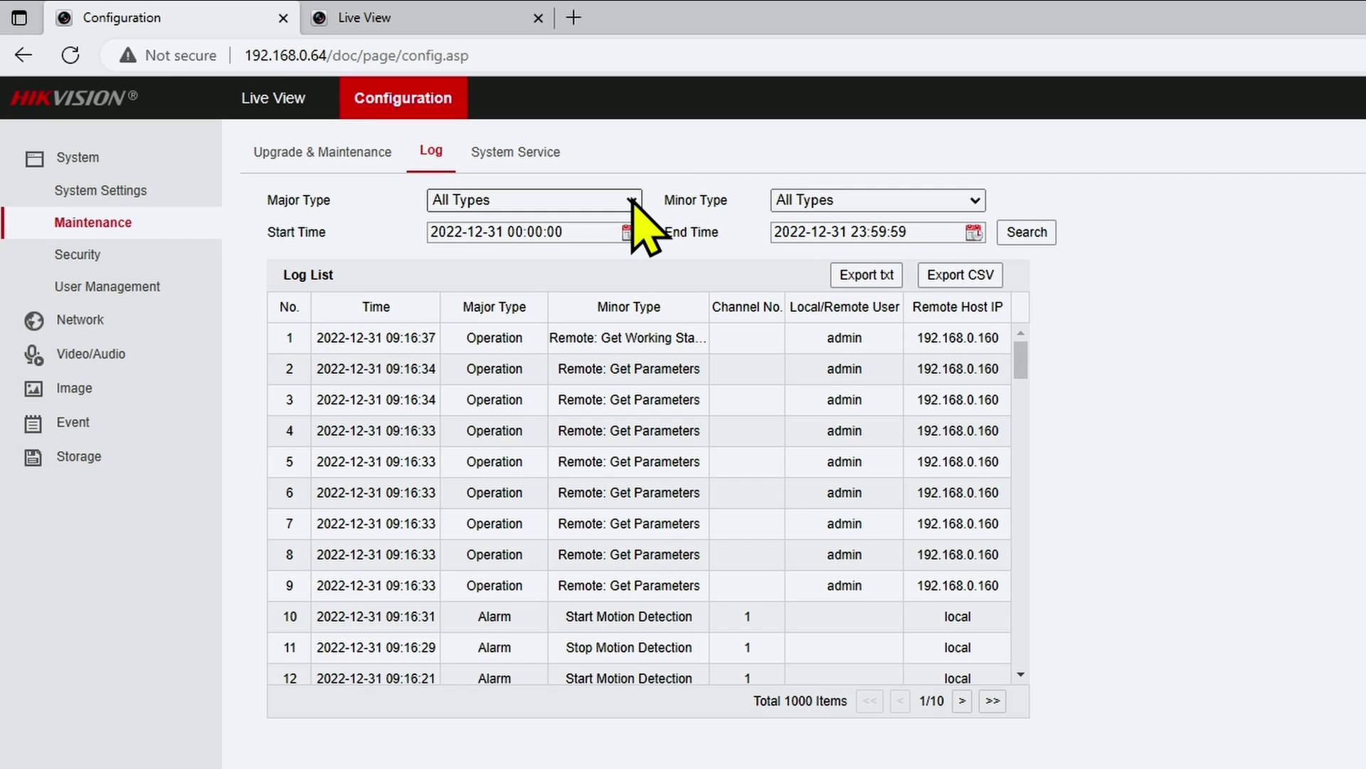
pyautogui.click(632, 201)
pyautogui.click(541, 279)
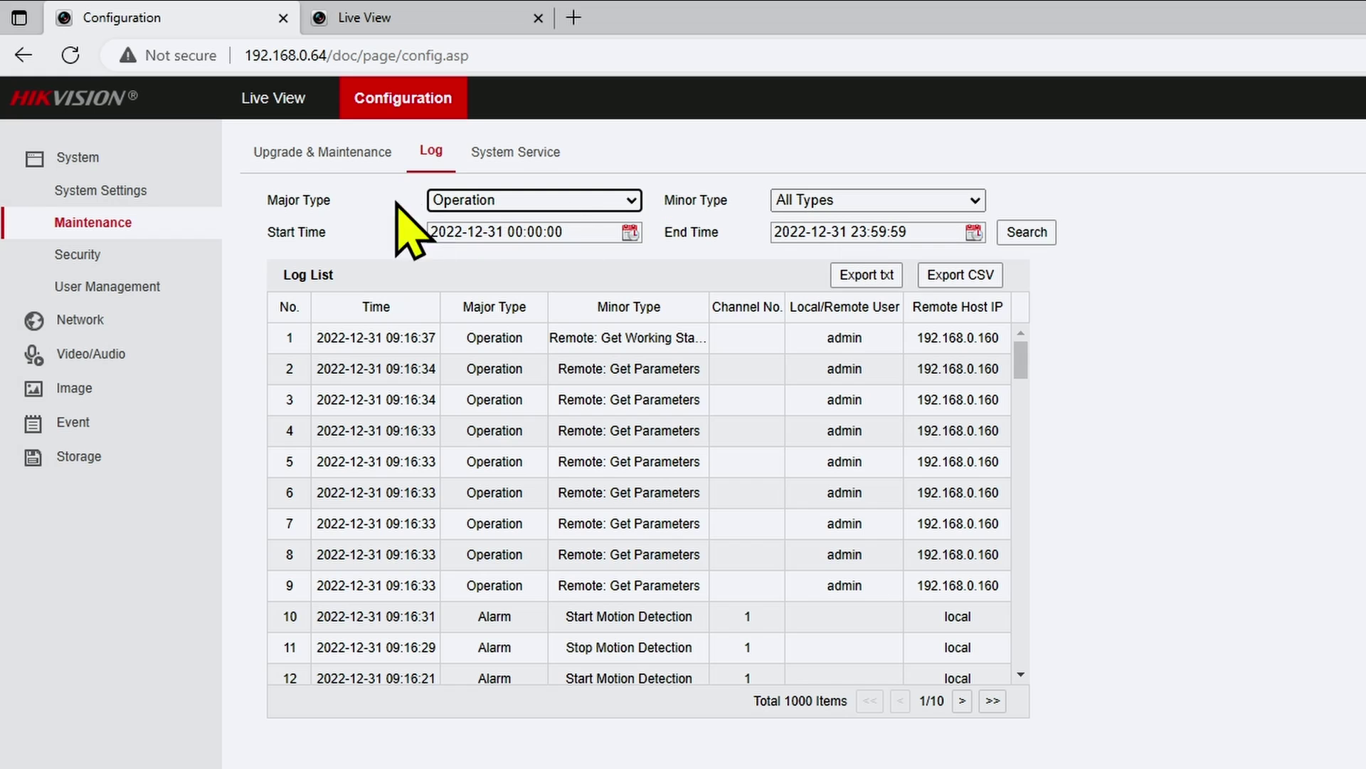
pyautogui.click(1027, 233)
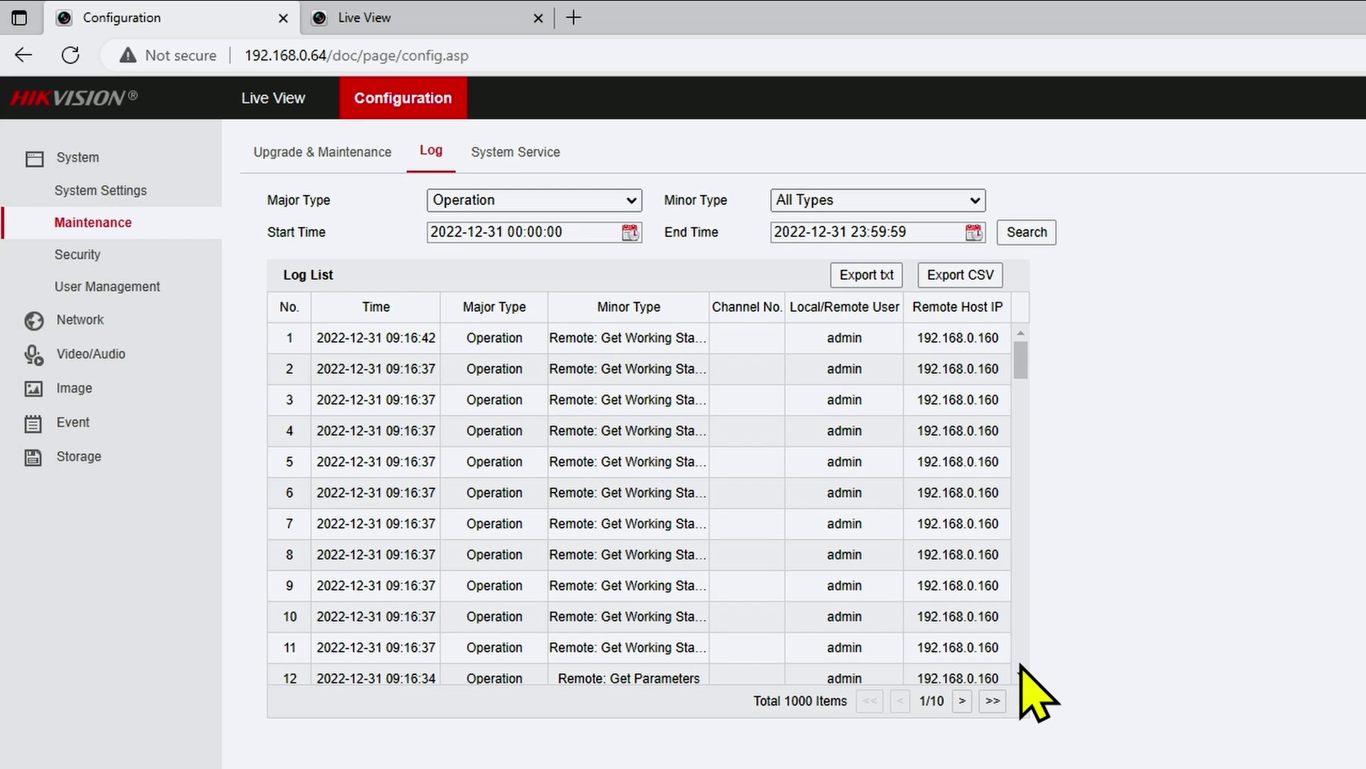
pyautogui.moveTo(1018, 378); pyautogui.dragTo(1017, 442)
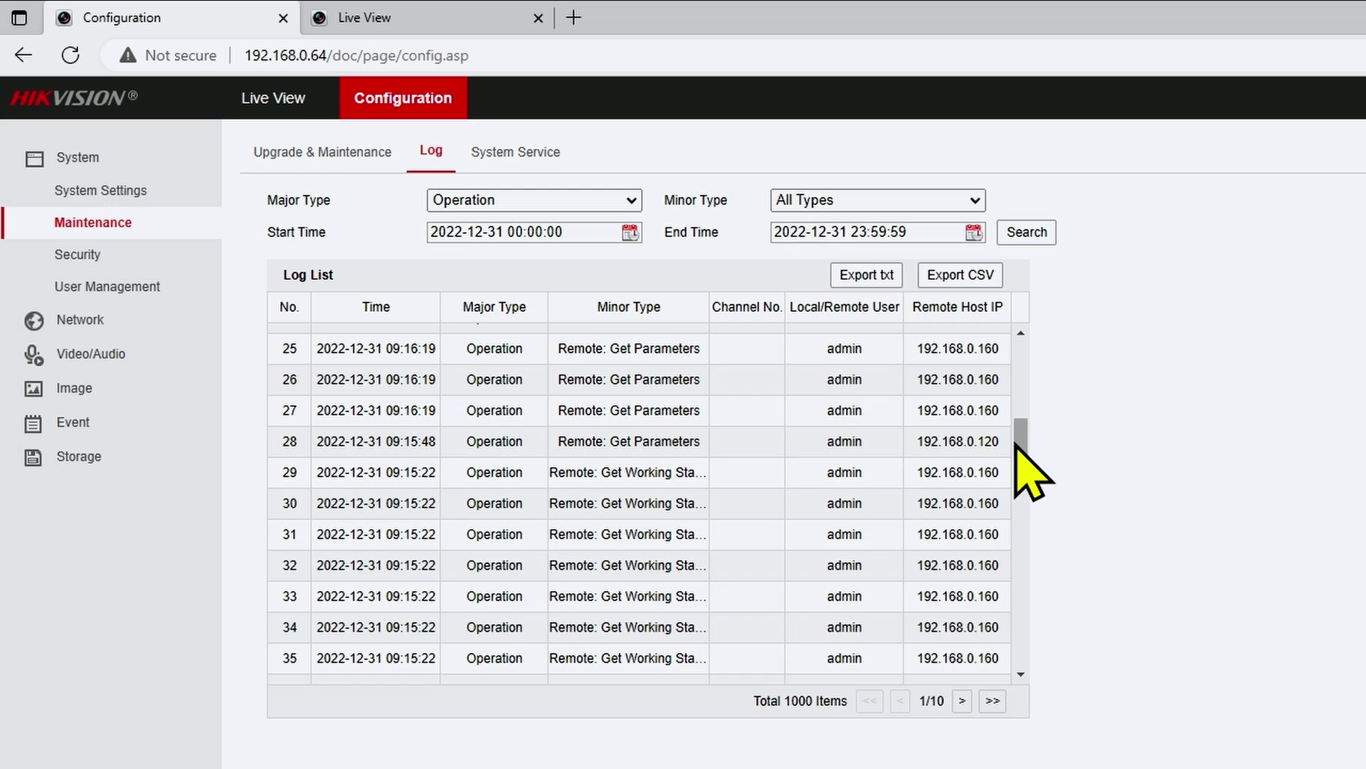
pyautogui.moveTo(1019, 439); pyautogui.dragTo(1018, 352)
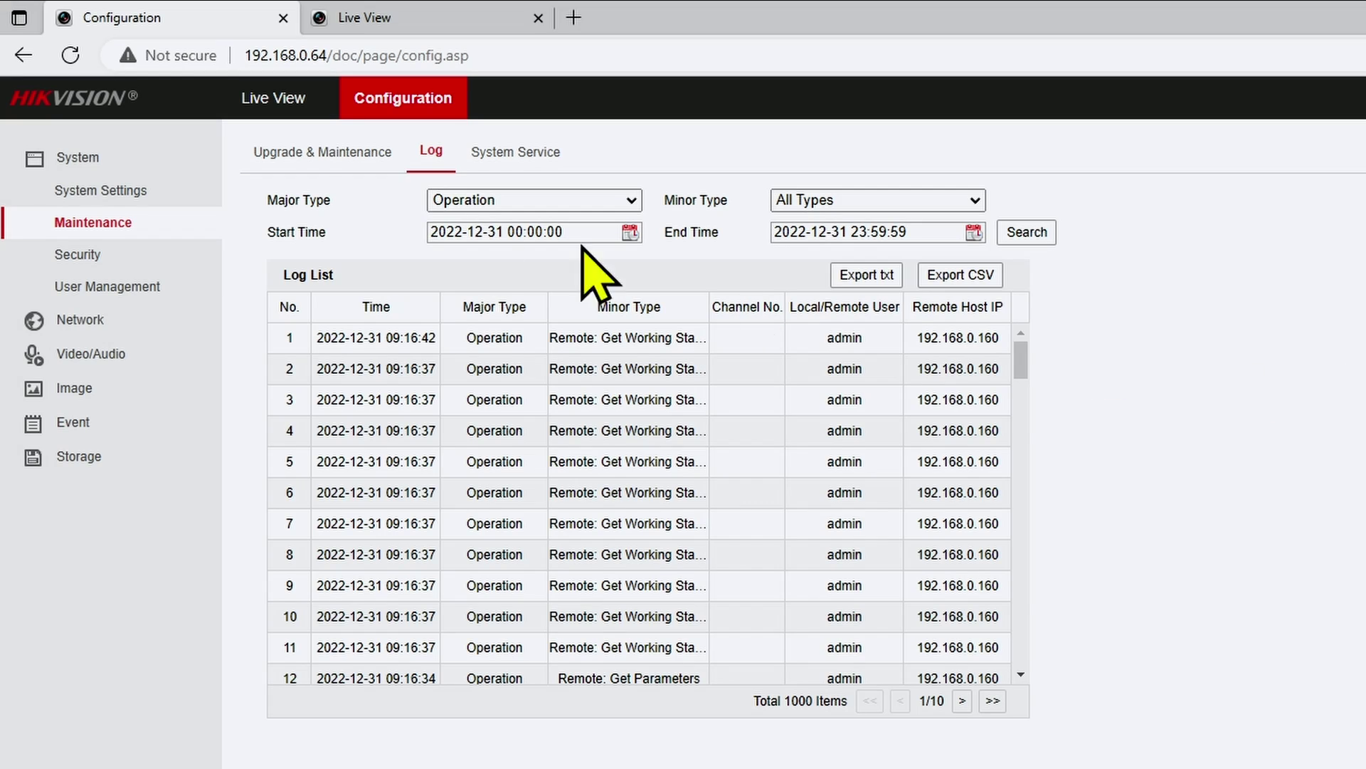
# Delete the Operator-level account from the camera's user list, entering the admin password to confirm.
pyautogui.click(100, 287)
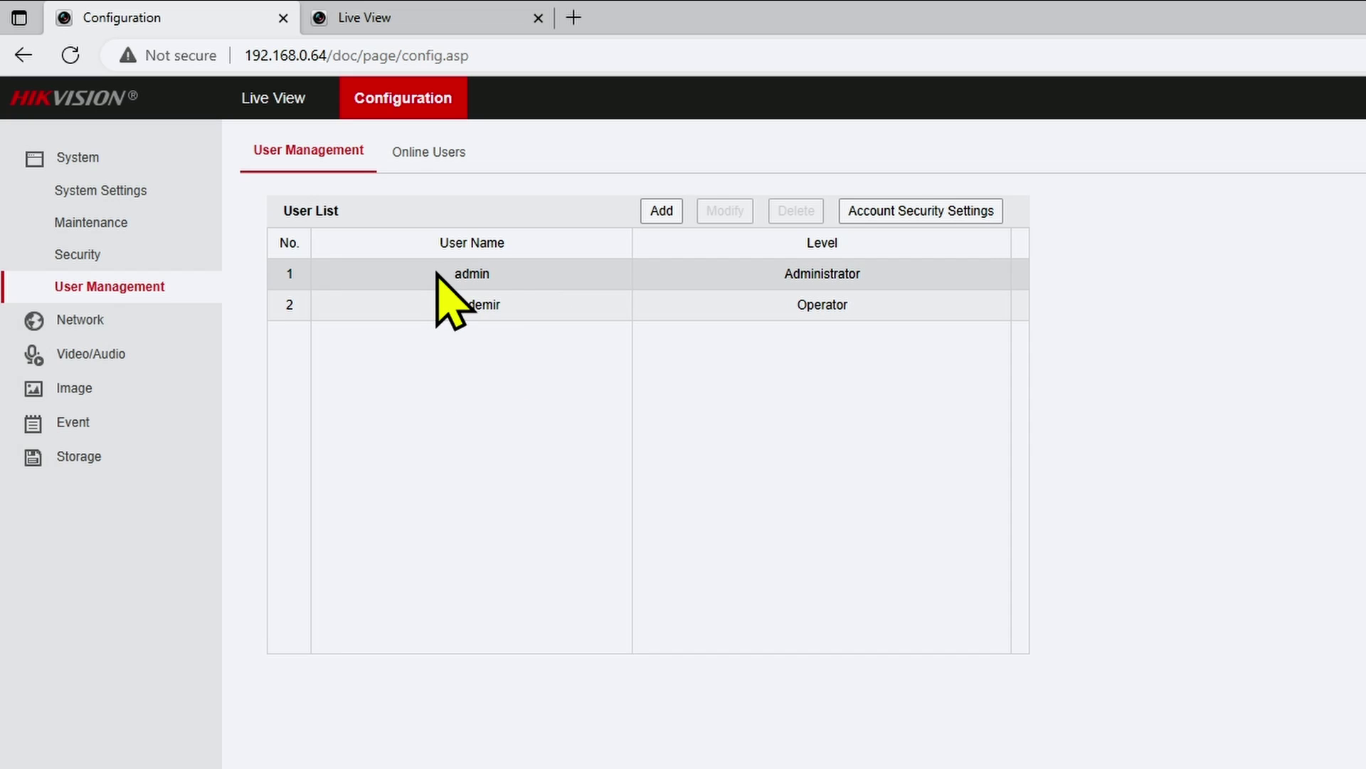
pyautogui.click(512, 306)
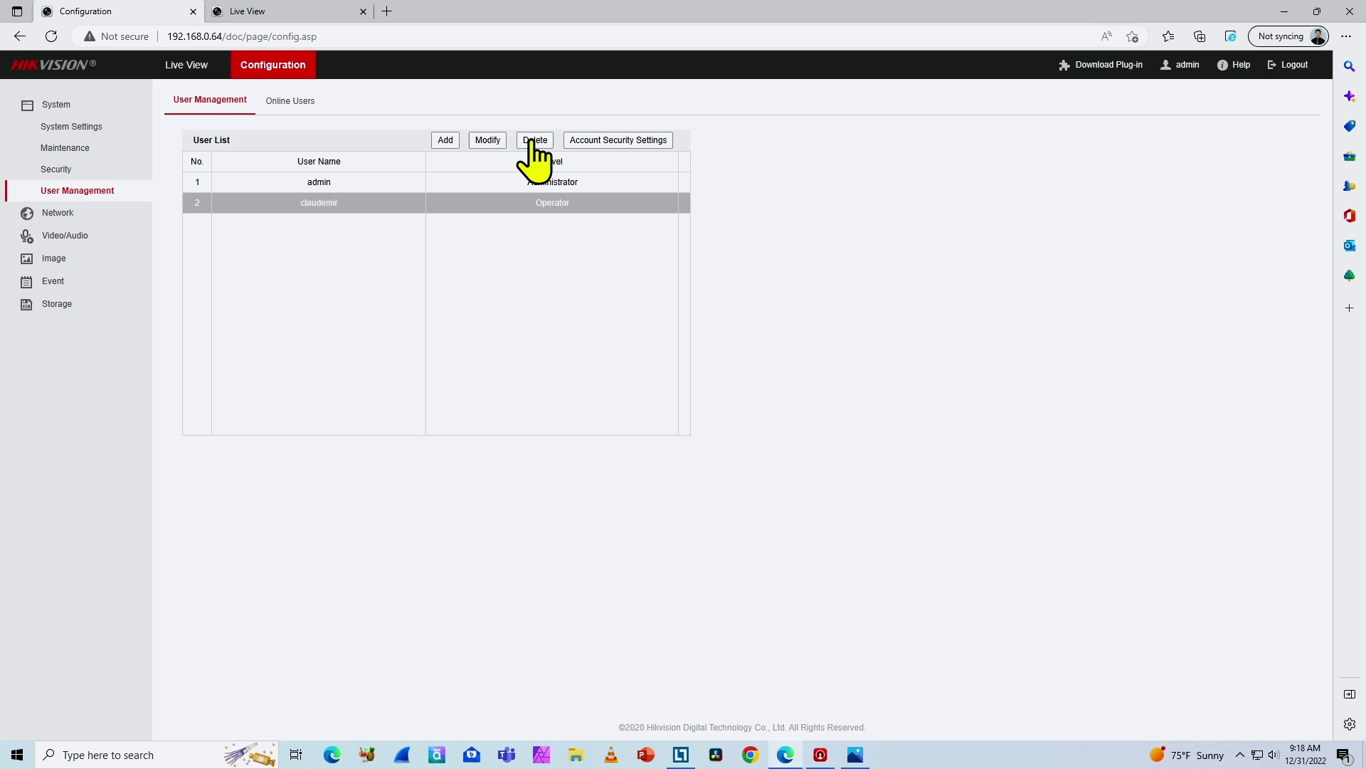
pyautogui.click(536, 140)
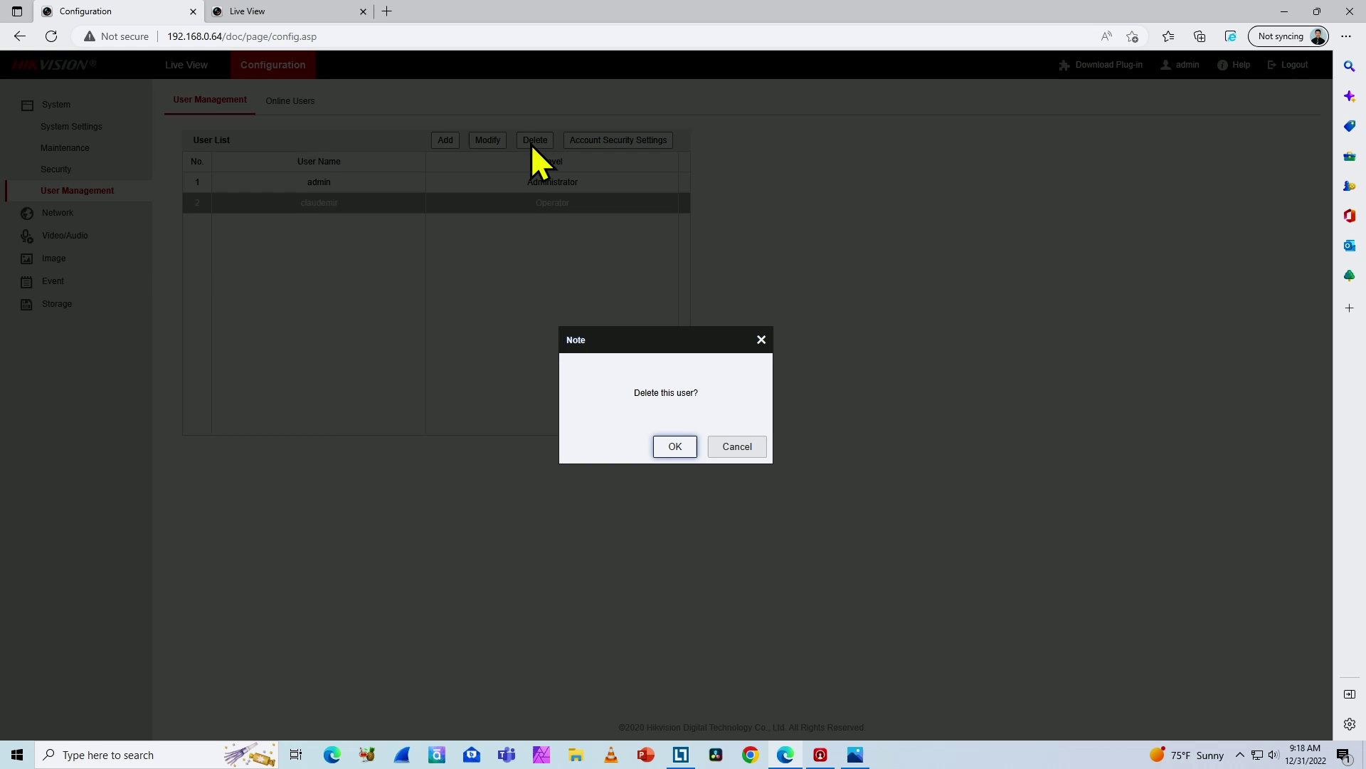
pyautogui.click(672, 447)
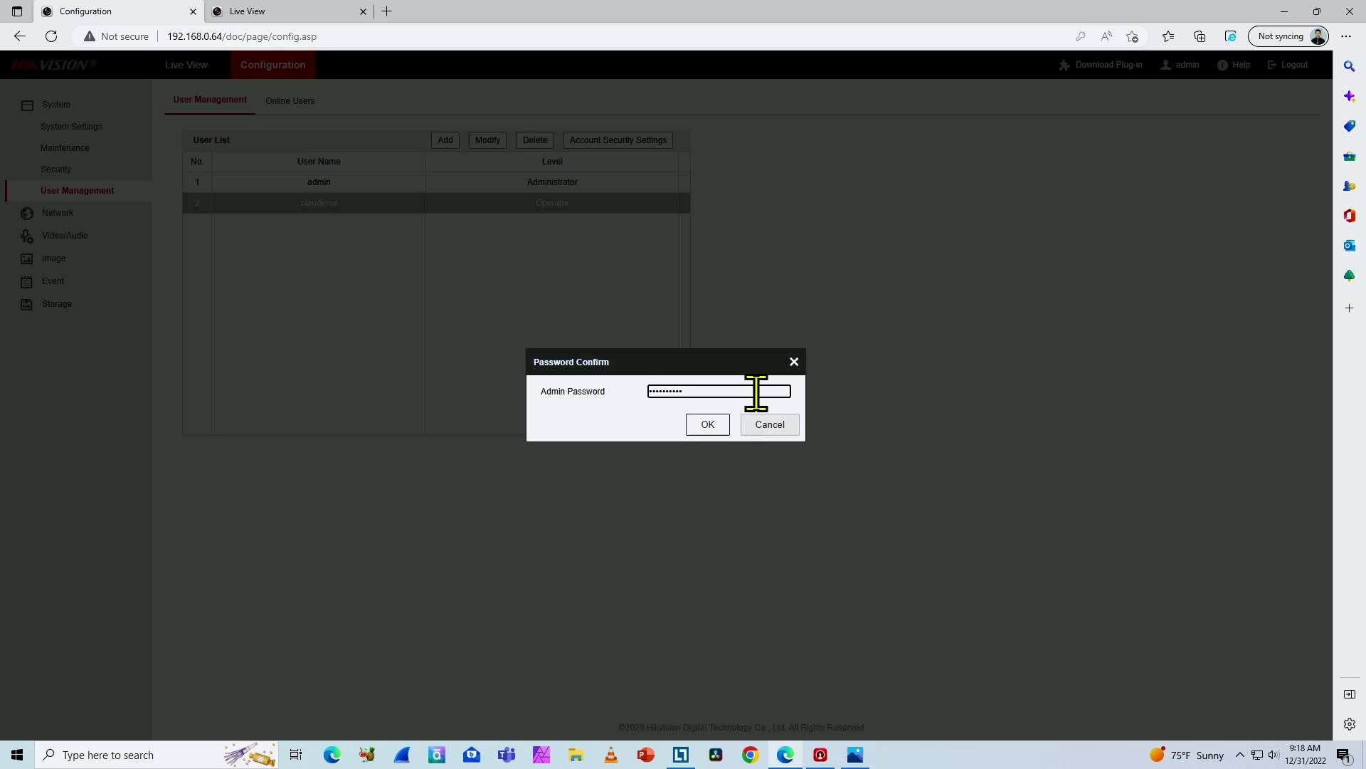
pyautogui.click(723, 424)
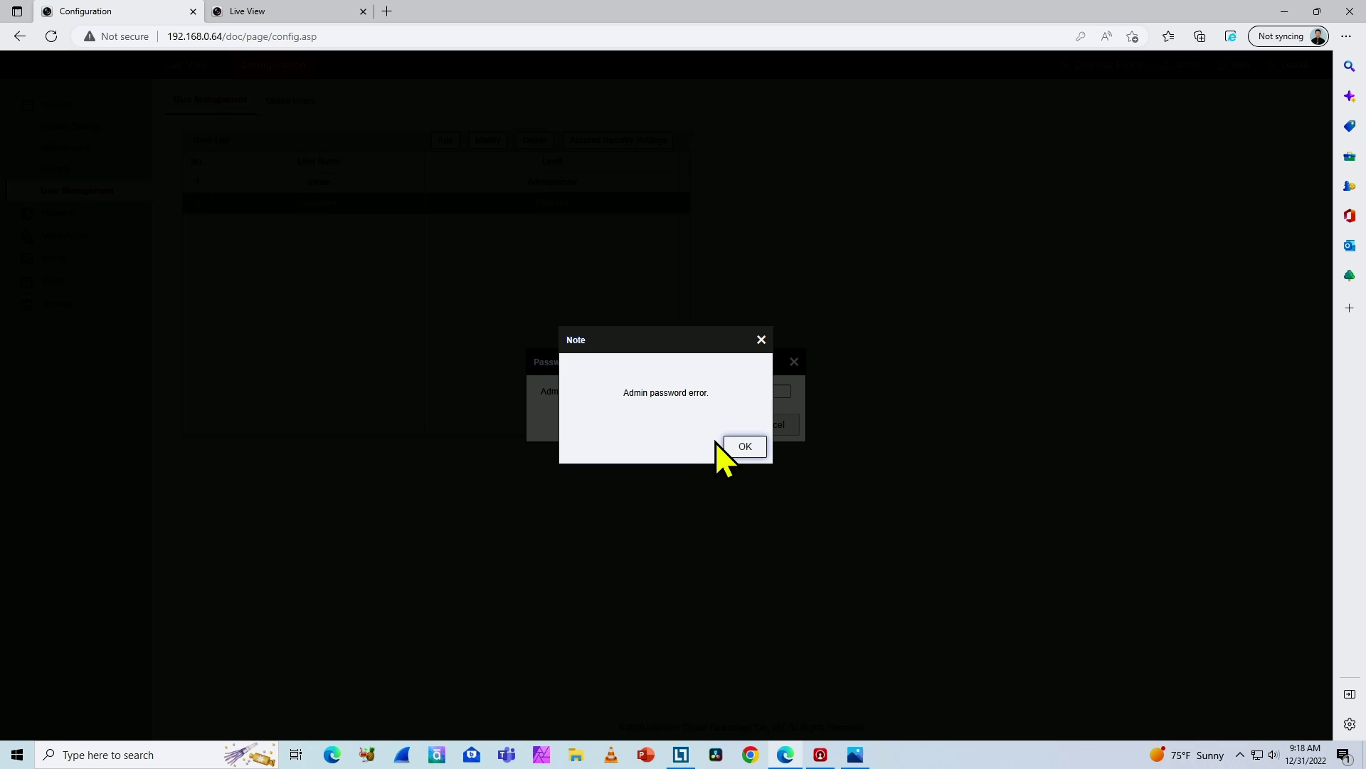
pyautogui.click(734, 444)
pyautogui.moveTo(701, 392); pyautogui.dragTo(659, 393)
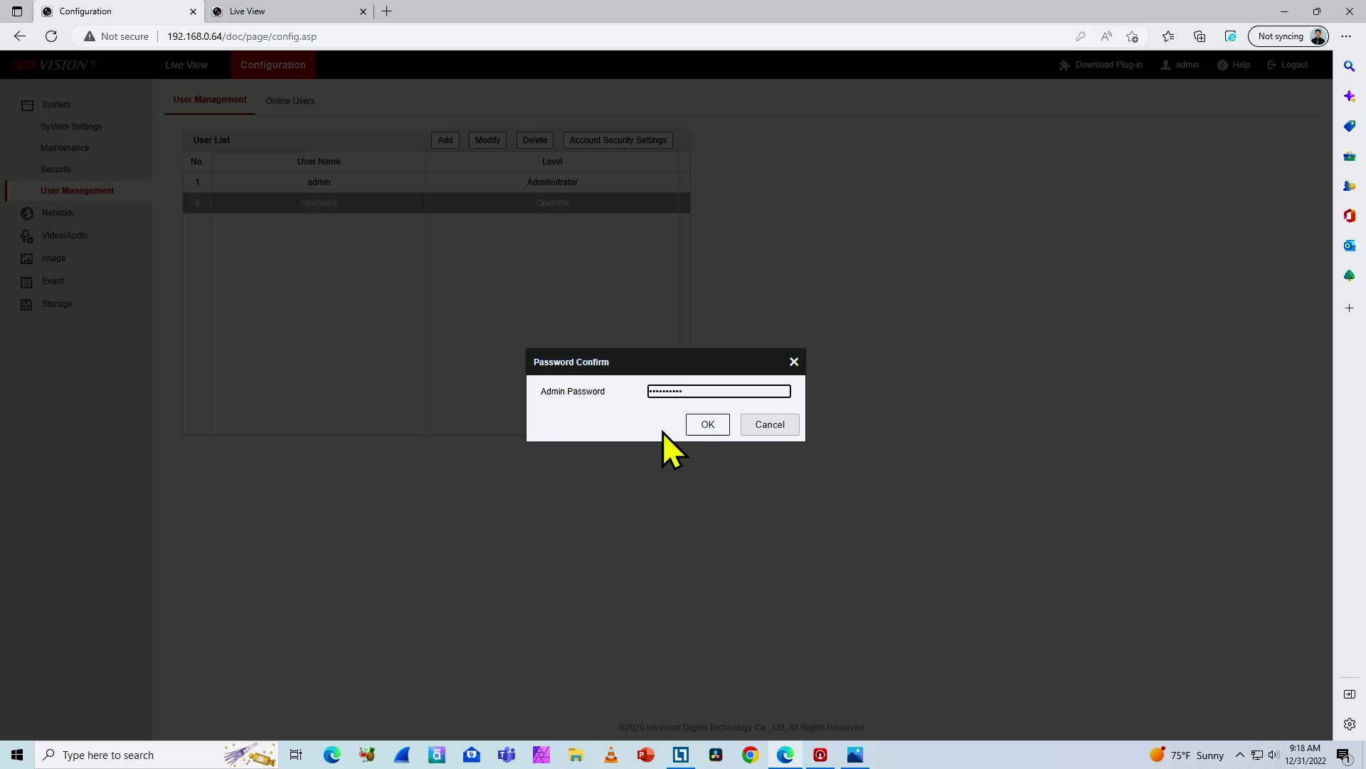
pyautogui.click(708, 424)
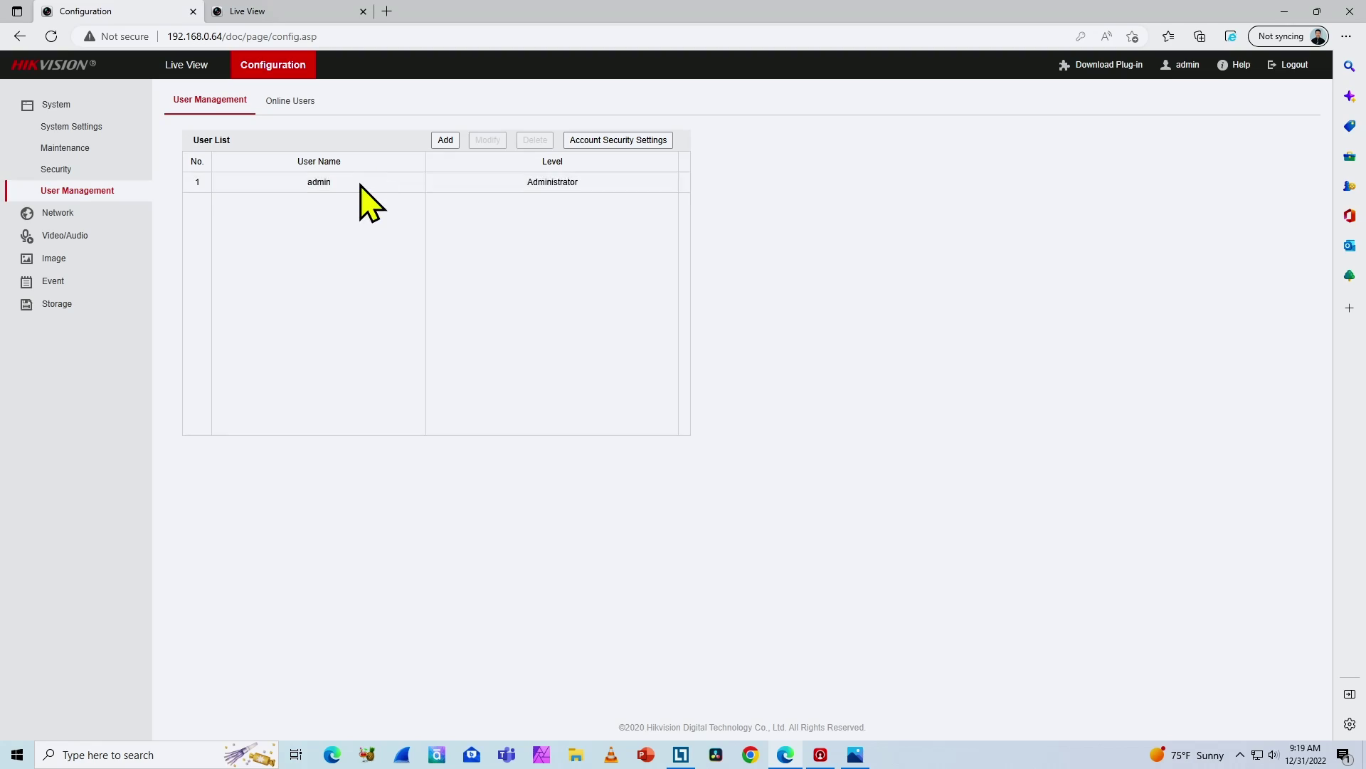
# Review the admin account's permission list without changing anything, and bring up the network diagram image.
pyautogui.click(345, 188)
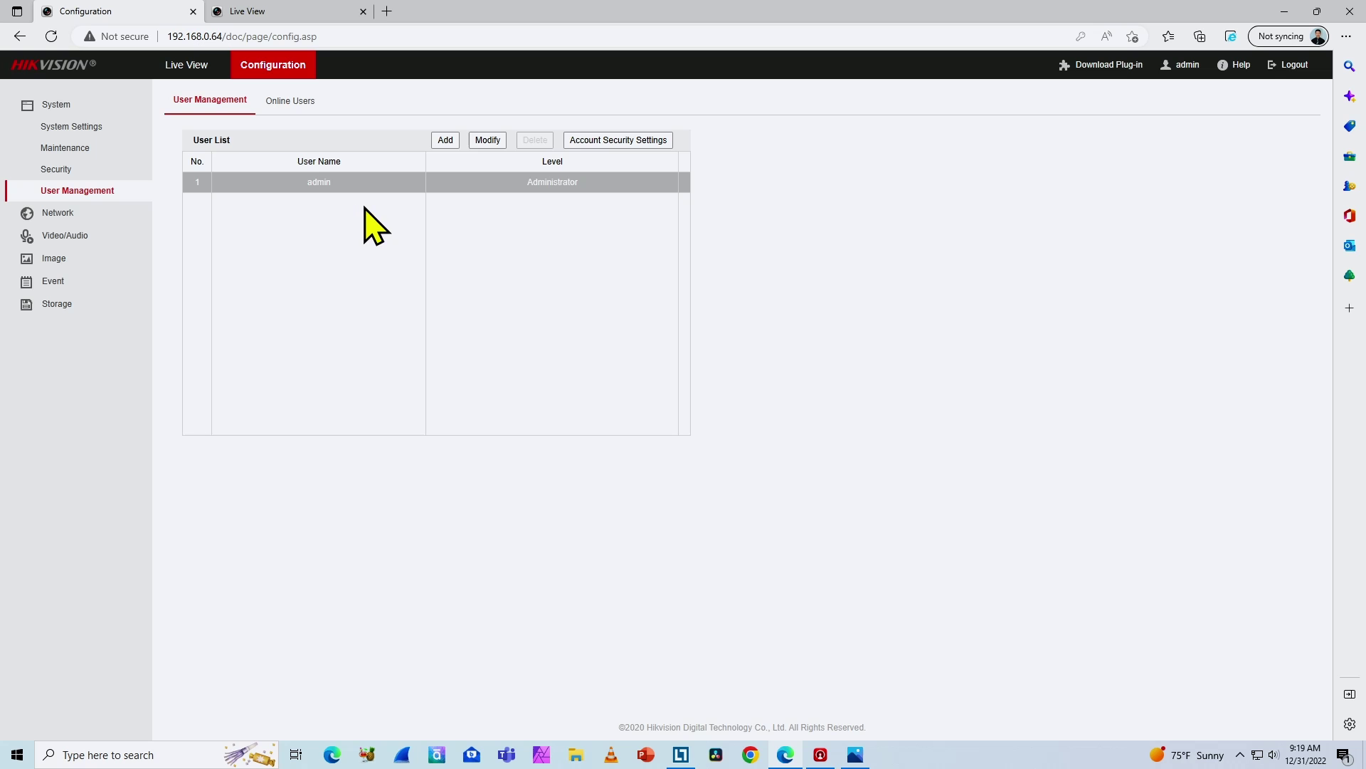
pyautogui.click(488, 140)
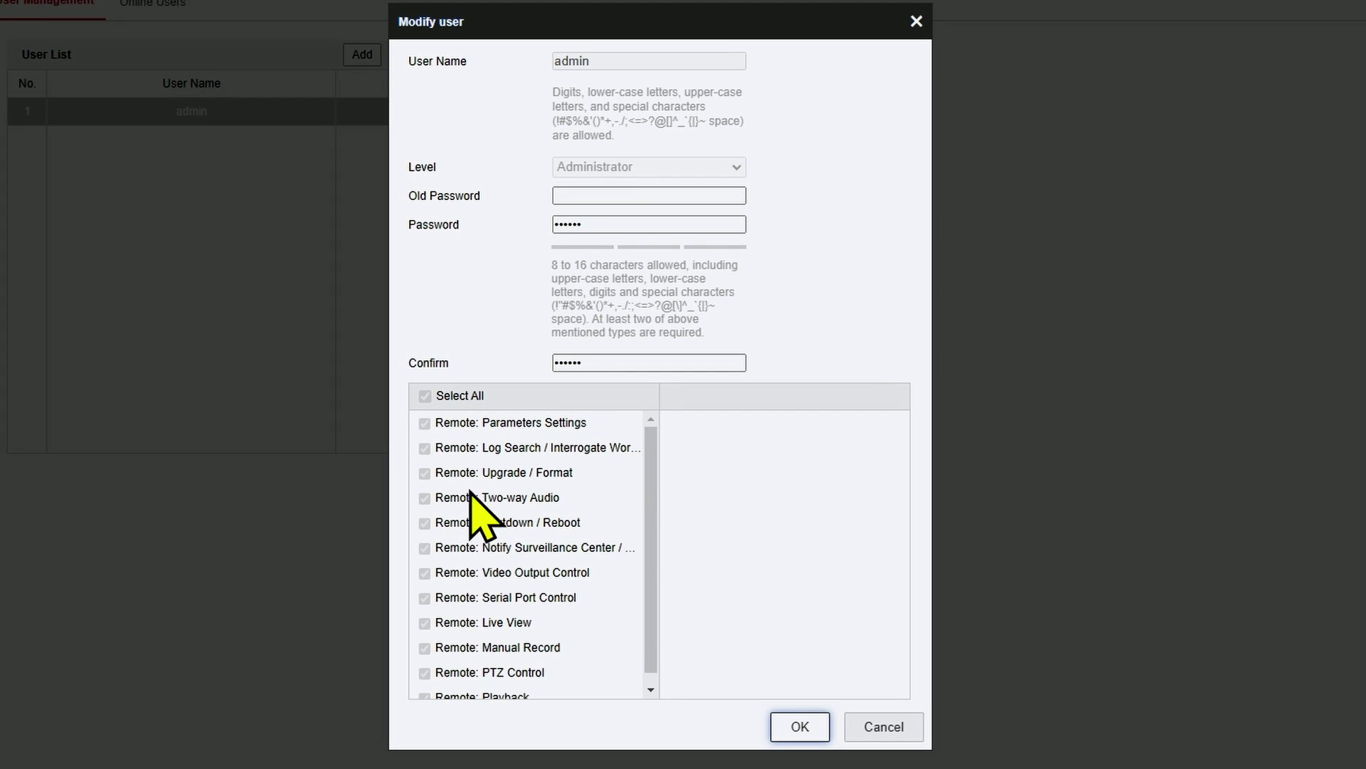
pyautogui.scroll(-1, 470, 591)
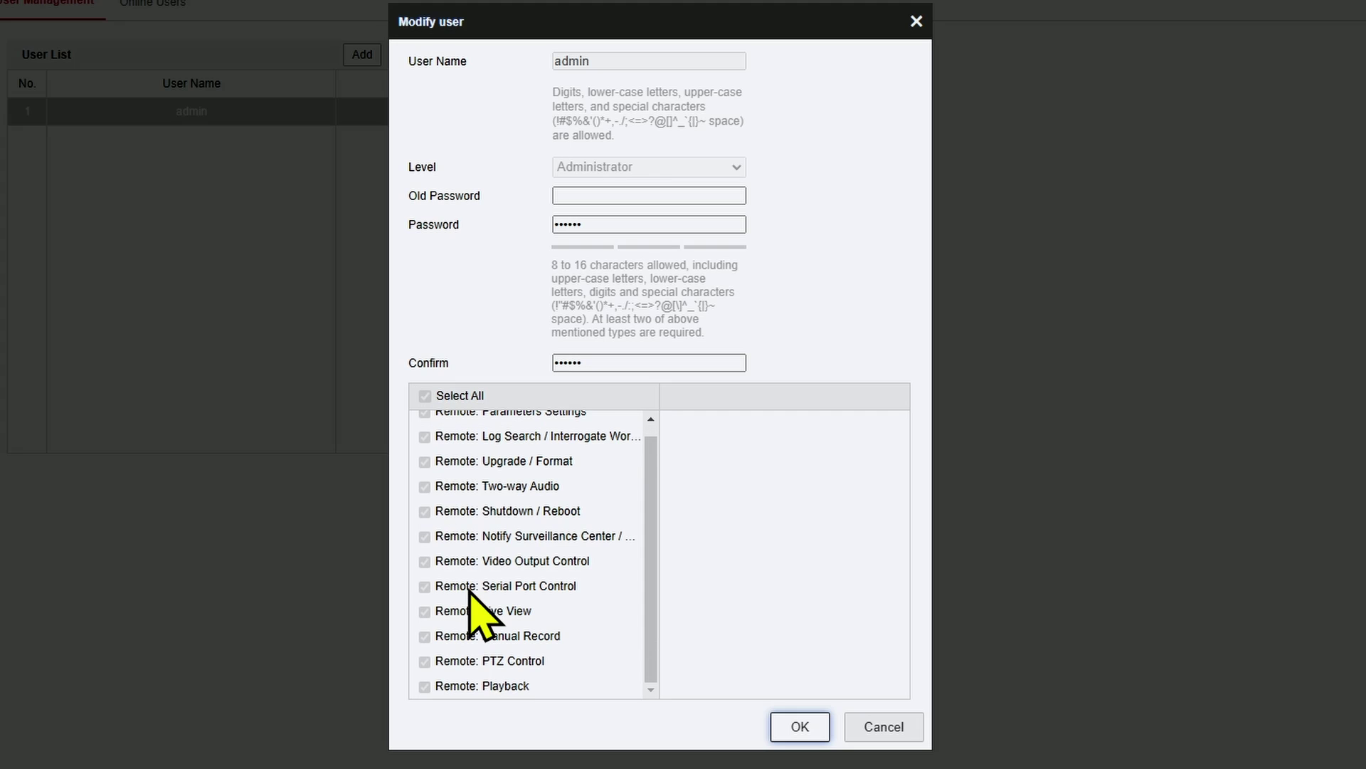
pyautogui.scroll(1, 470, 612)
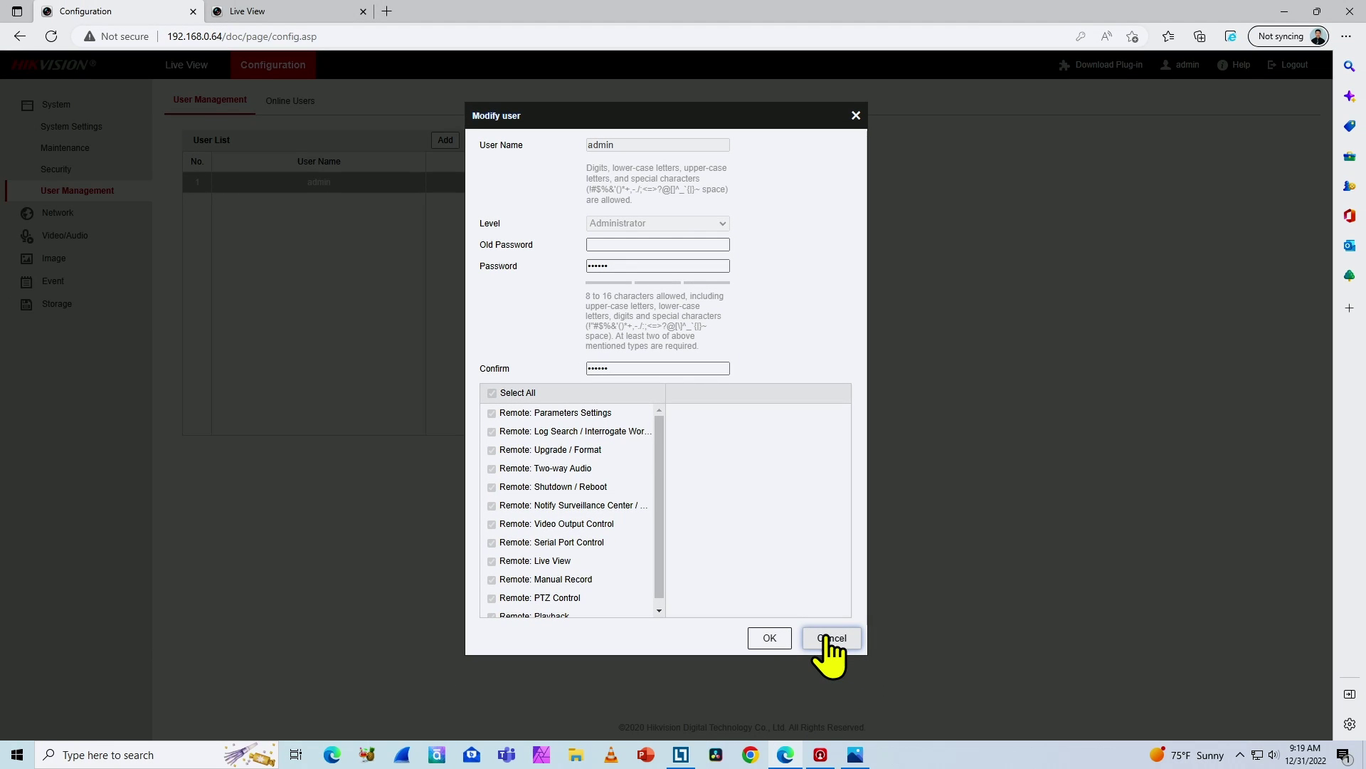
pyautogui.click(832, 637)
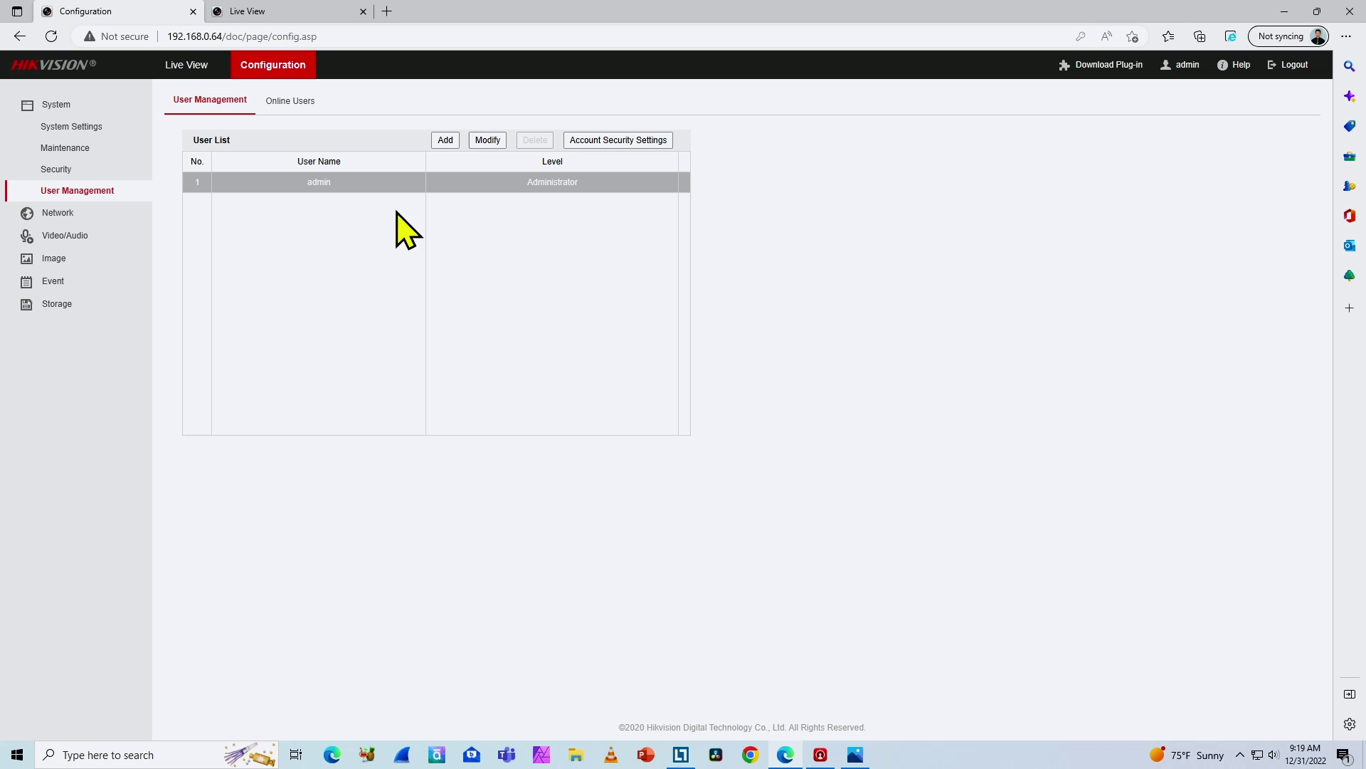
pyautogui.click(856, 756)
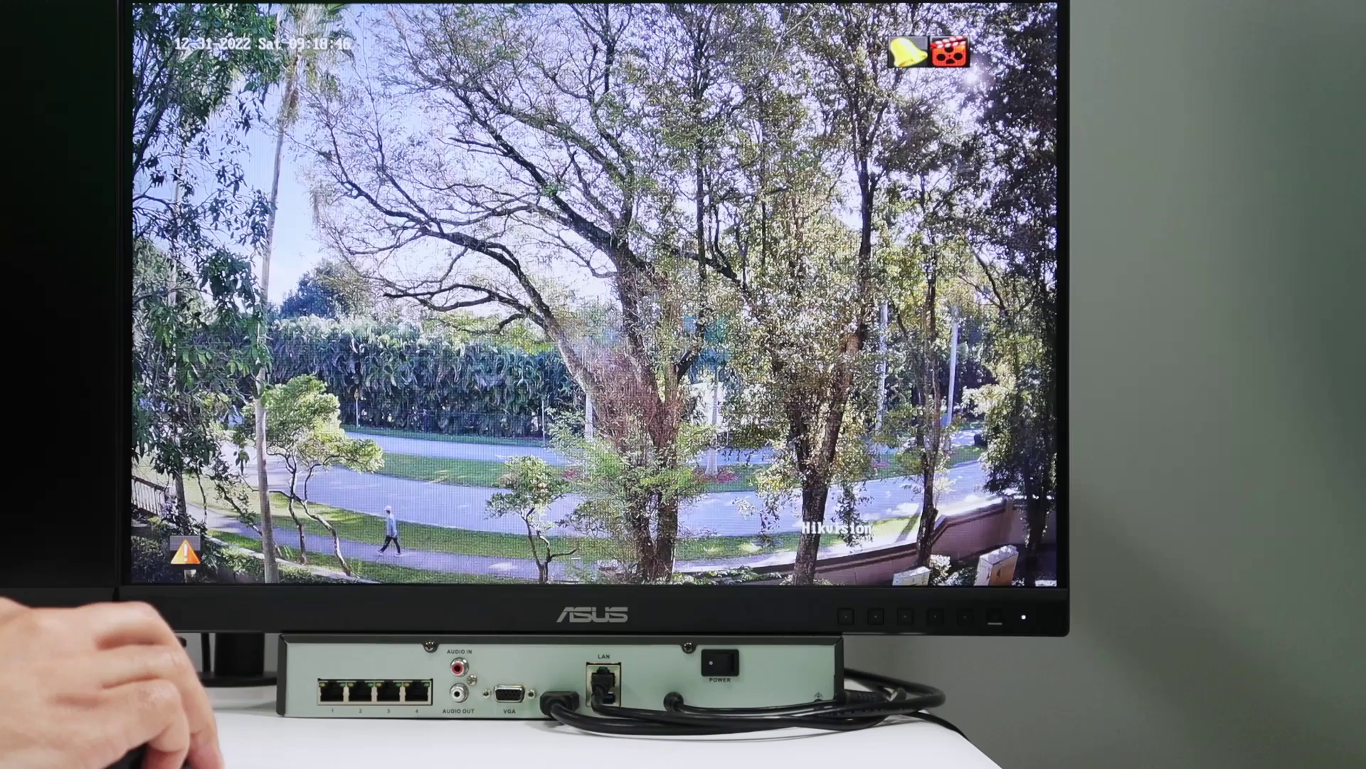
# On the NVR, preview camera D1 from the IP camera list and open its connection settings to check the user name.
pyautogui.rightClick(473, 151)
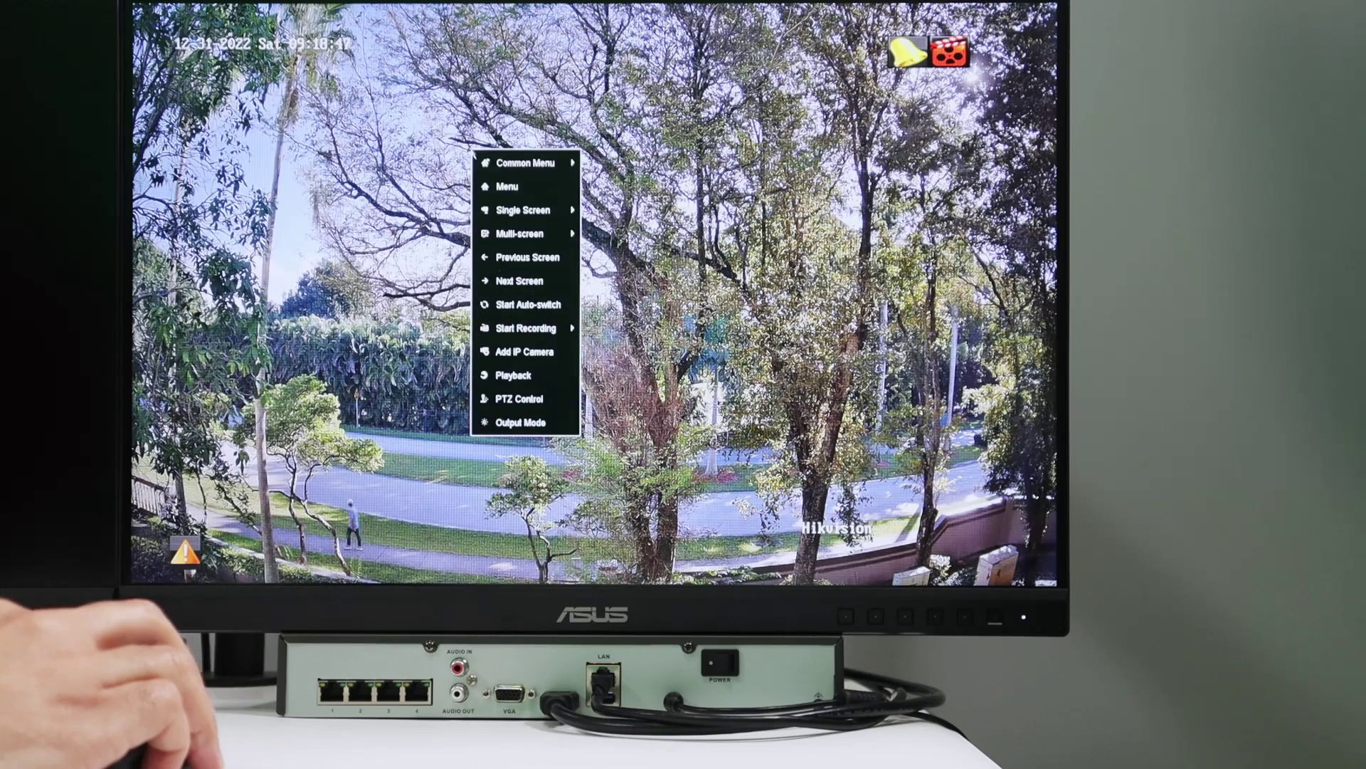
pyautogui.click(512, 188)
pyautogui.moveTo(535, 261)
pyautogui.mouseDown()
pyautogui.moveTo(569, 261)
pyautogui.moveTo(627, 302)
pyautogui.moveTo(540, 389)
pyautogui.moveTo(651, 389)
pyautogui.mouseUp()
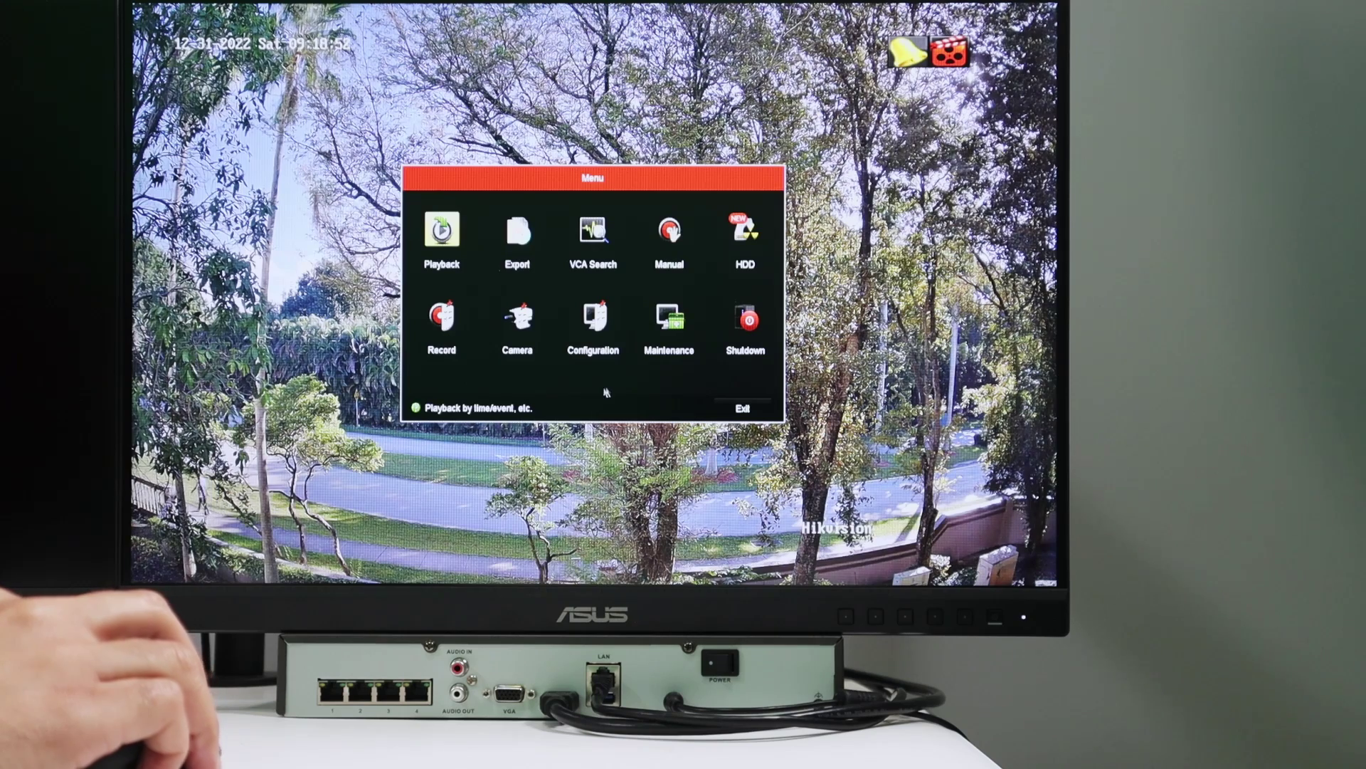
pyautogui.click(517, 316)
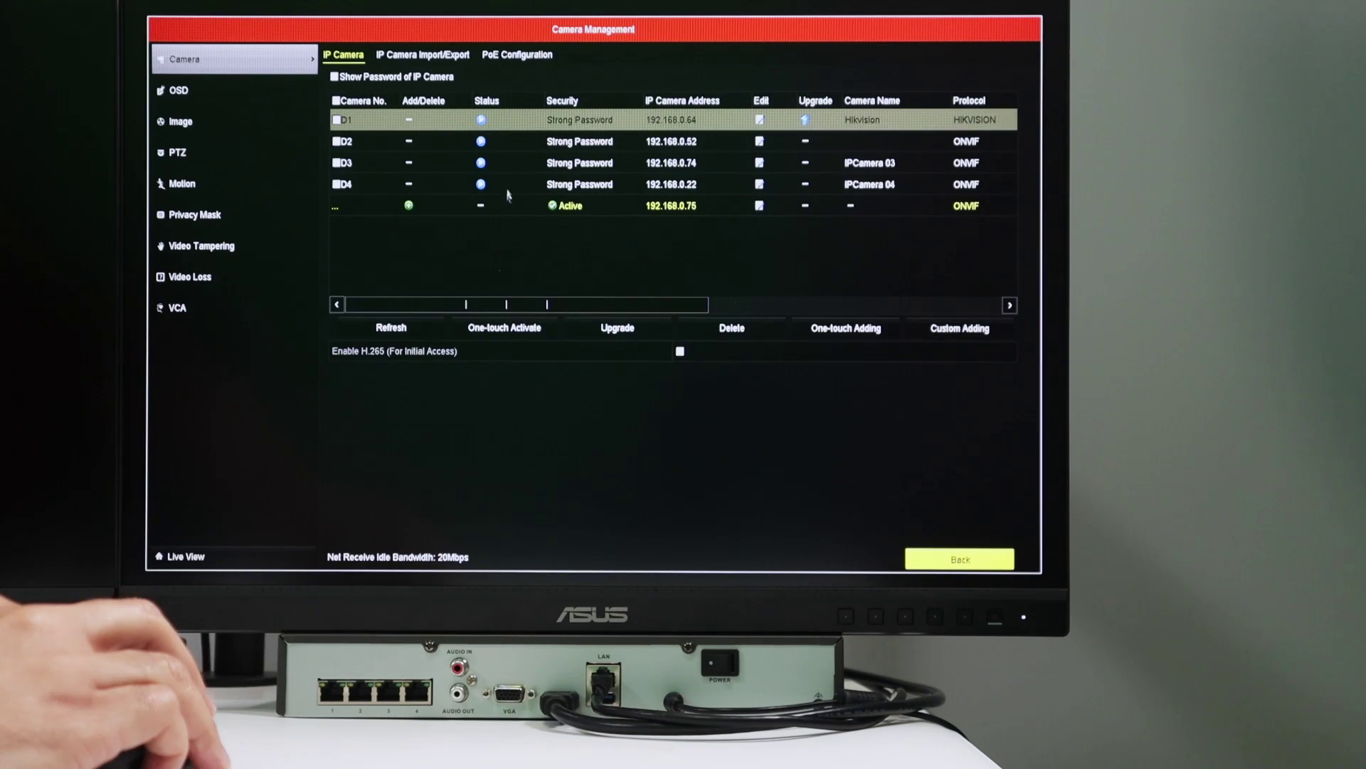
pyautogui.doubleClick(601, 127)
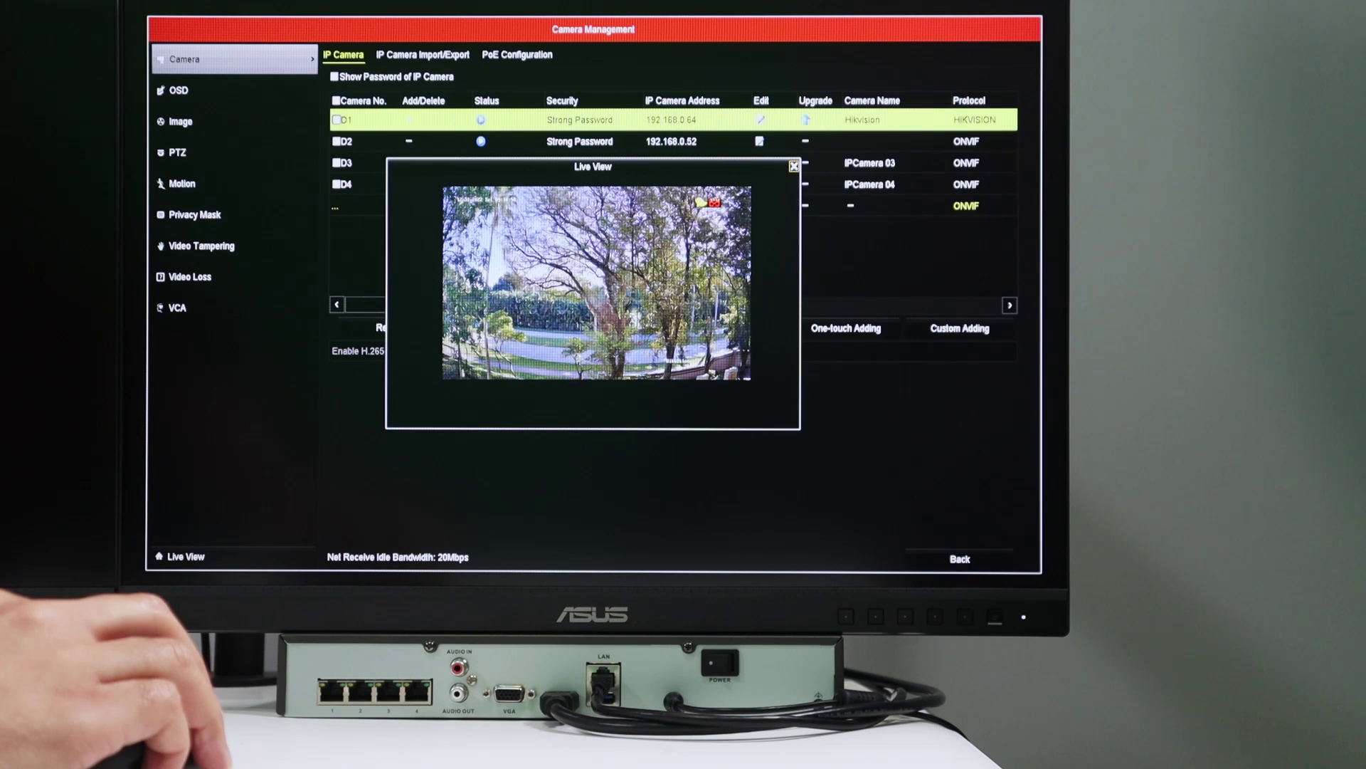
pyautogui.click(795, 167)
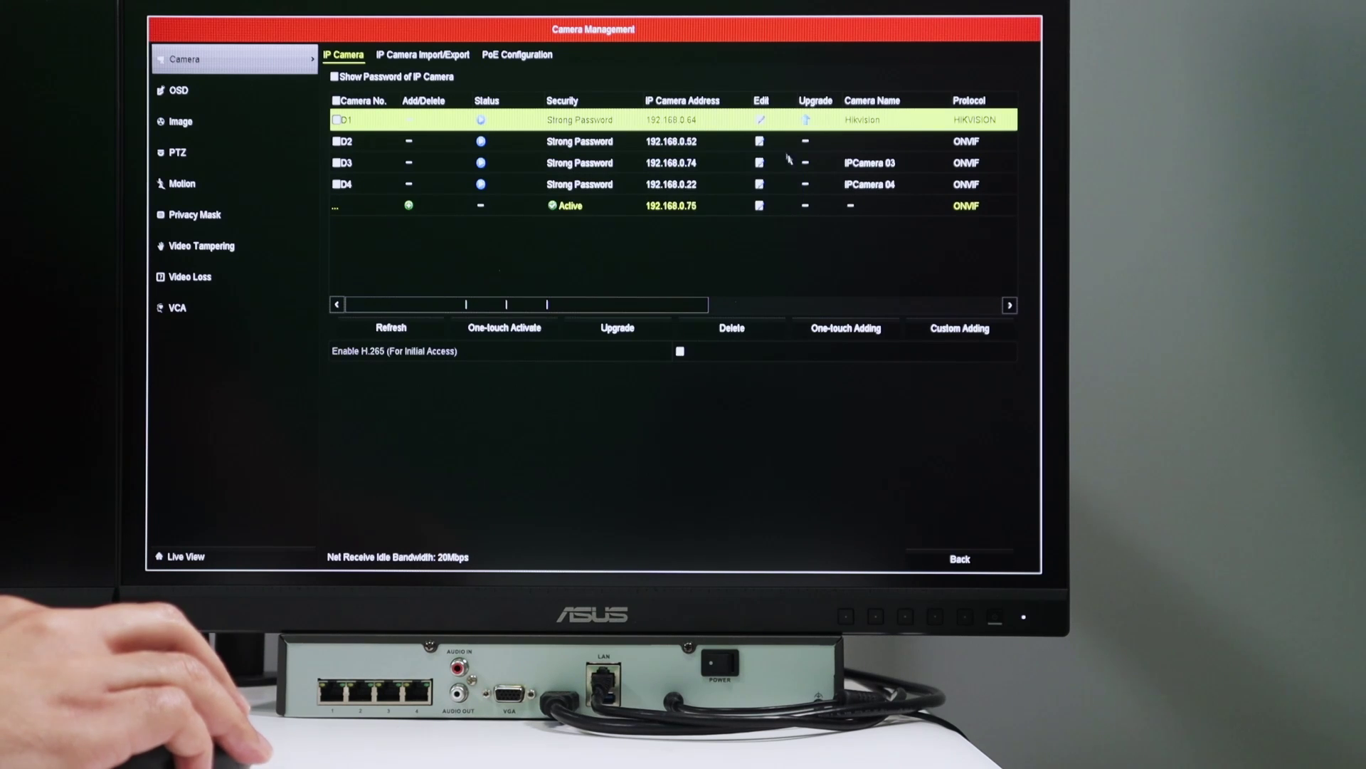
pyautogui.doubleClick(411, 124)
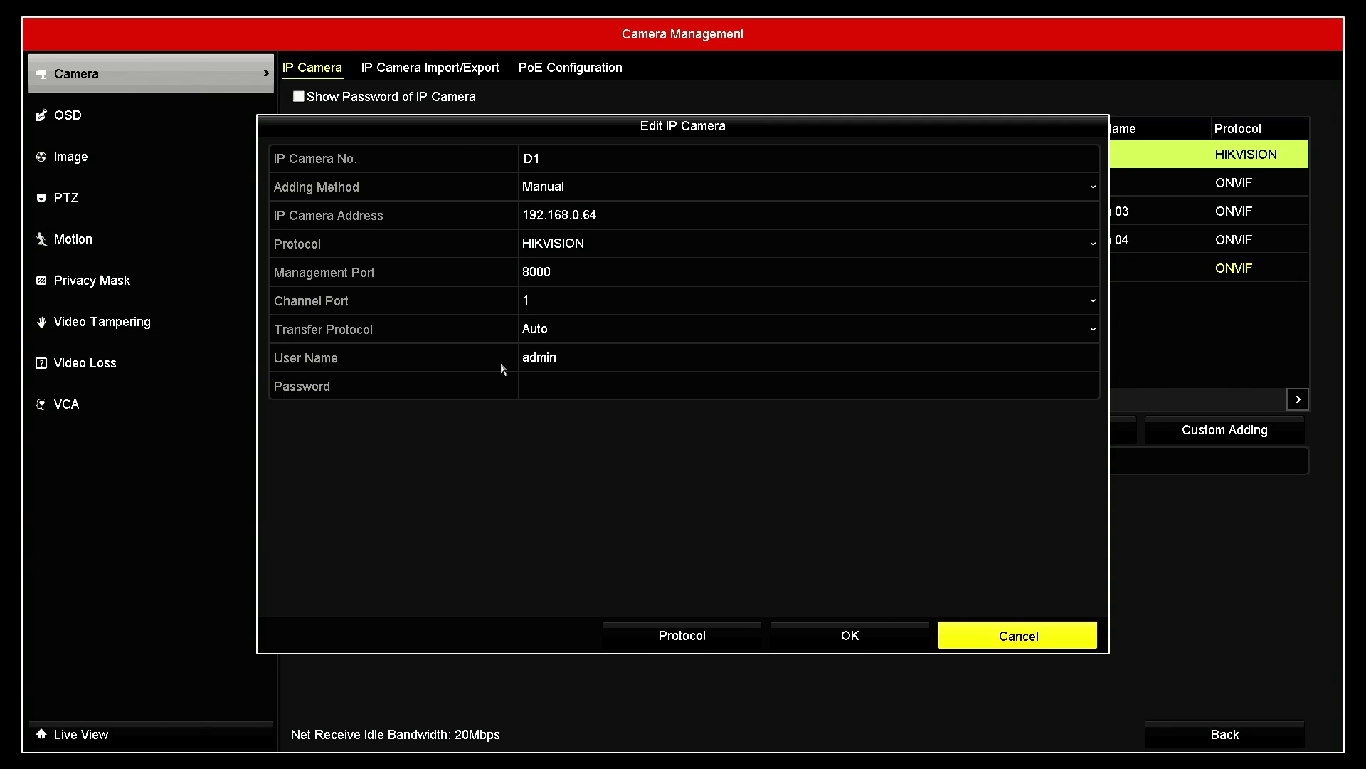
pyautogui.click(524, 274)
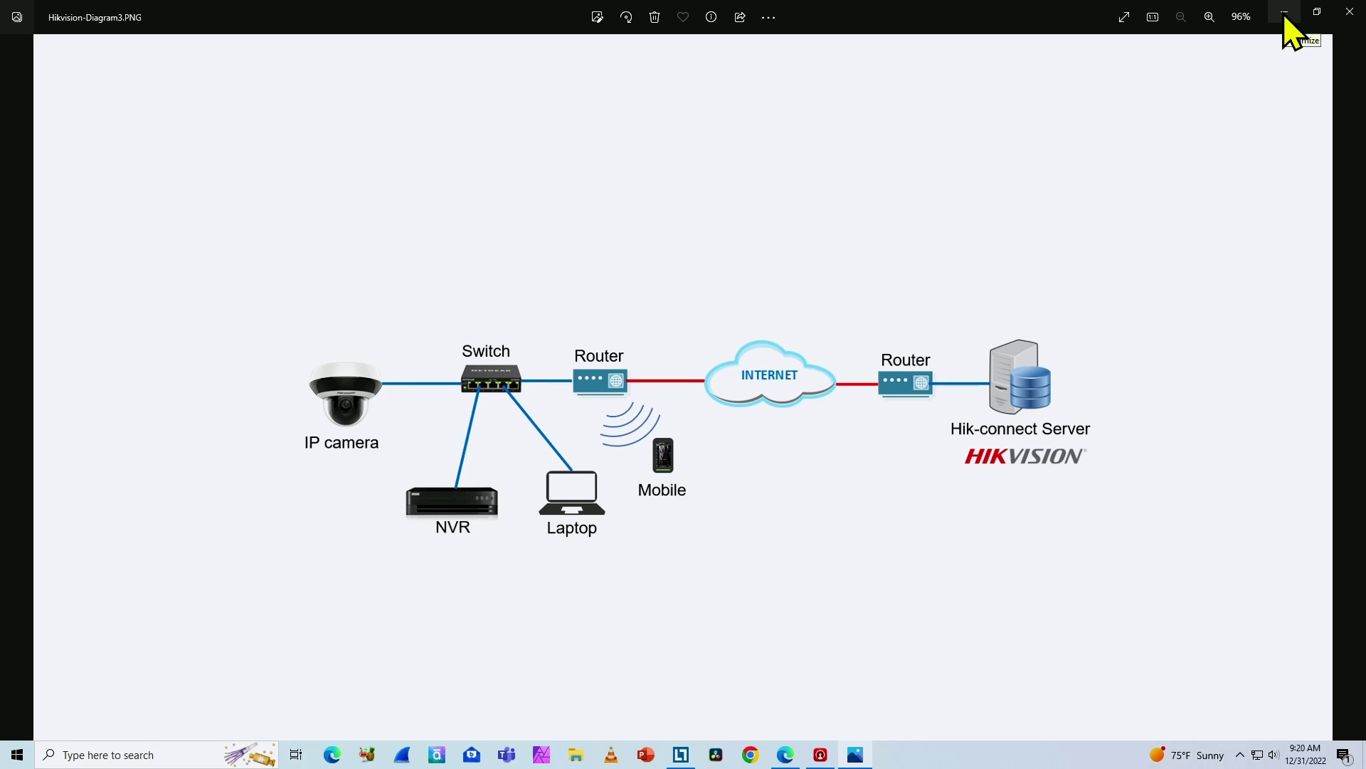
# Back in the camera's web page, set the main stream's maximum bitrate to 2048 Kbps, save it, and reload the page.
pyautogui.click(1285, 17)
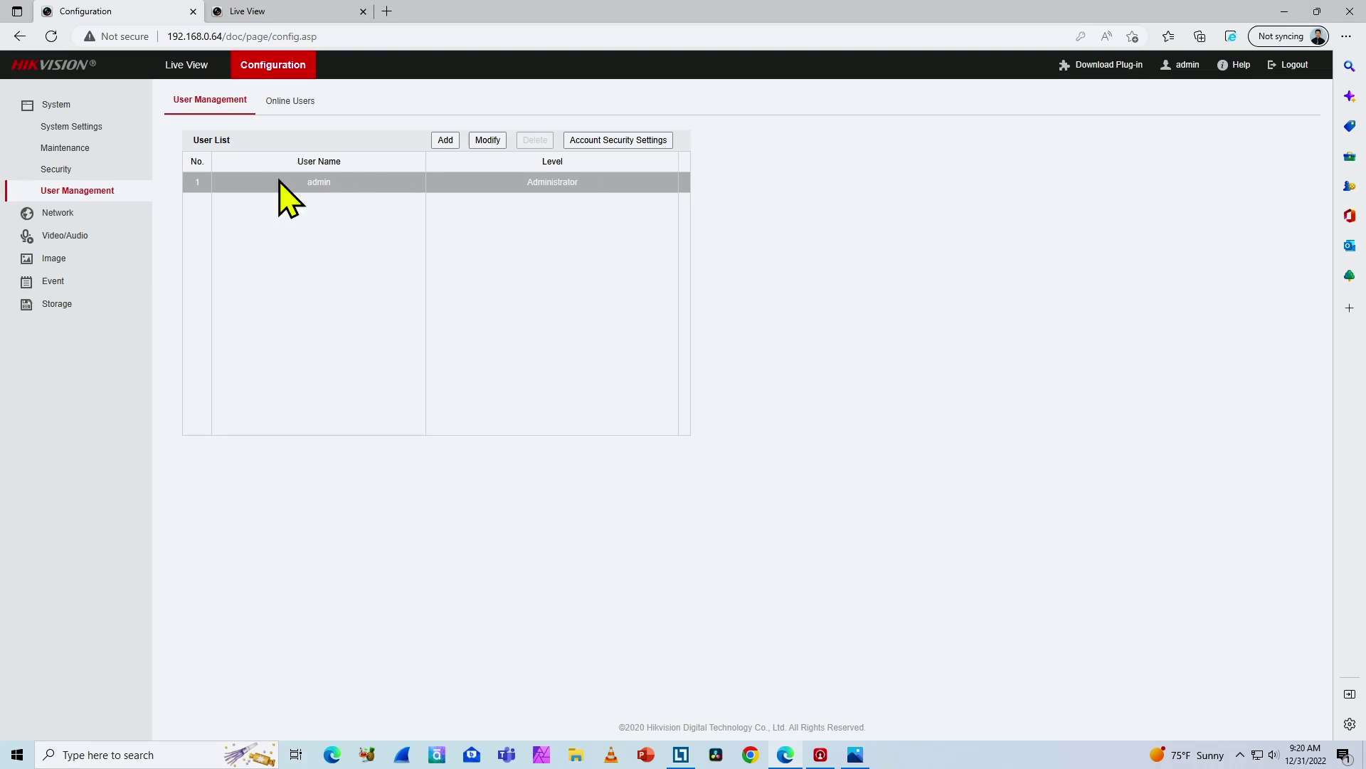
pyautogui.click(60, 235)
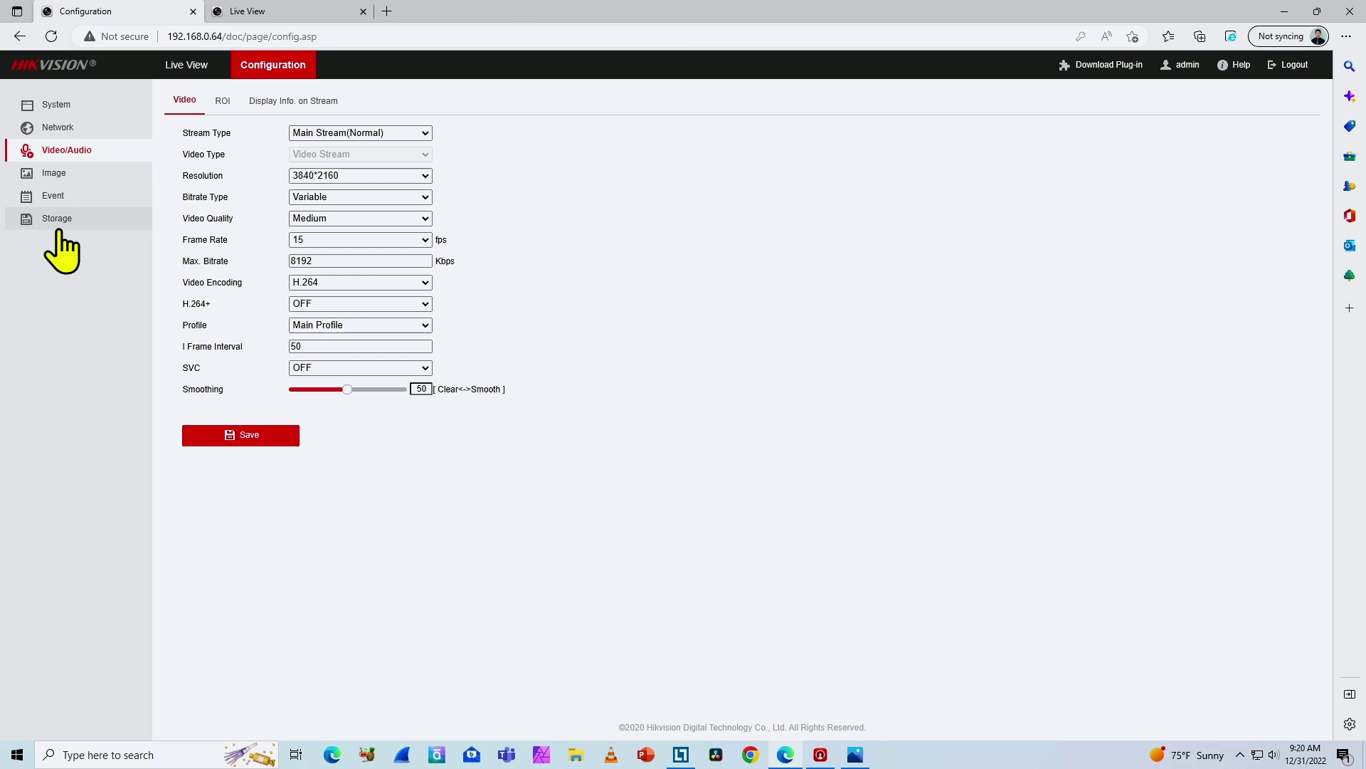
pyautogui.click(332, 261)
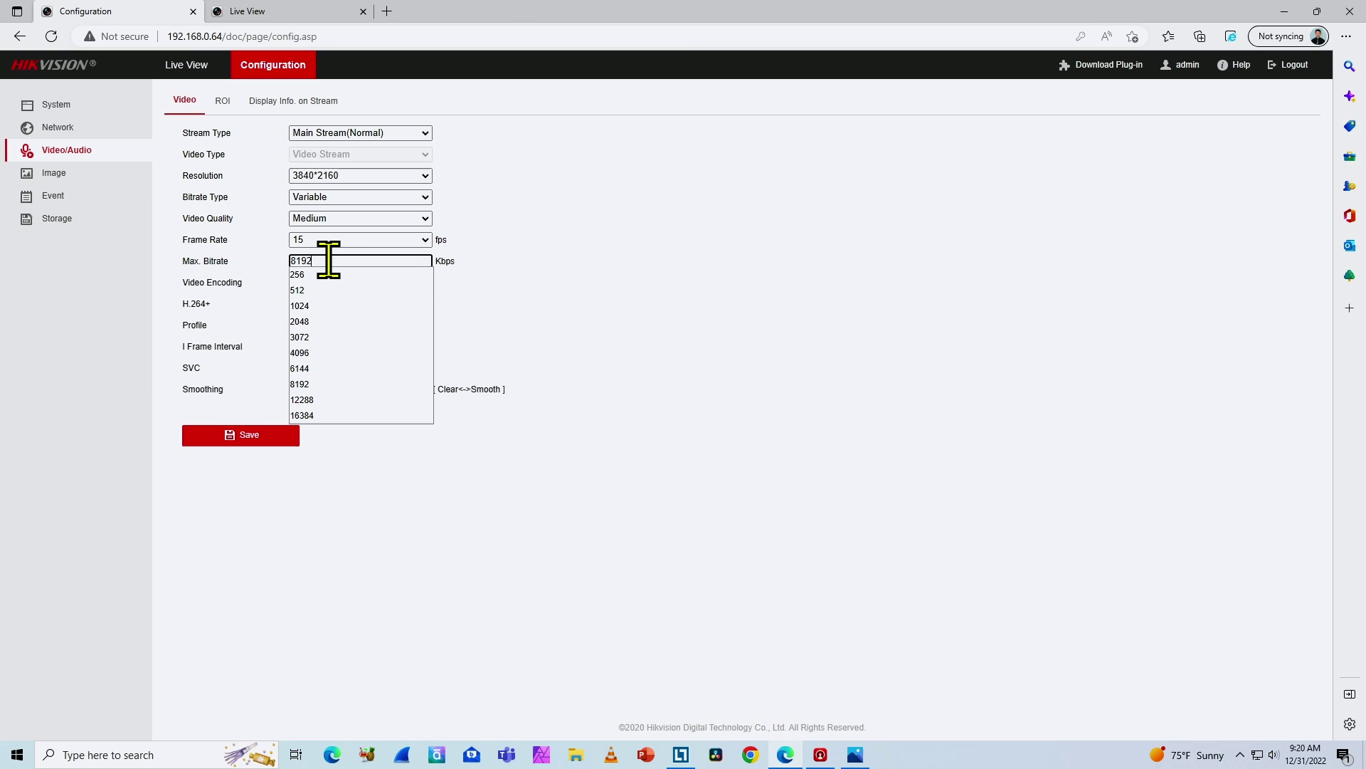
pyautogui.click(320, 320)
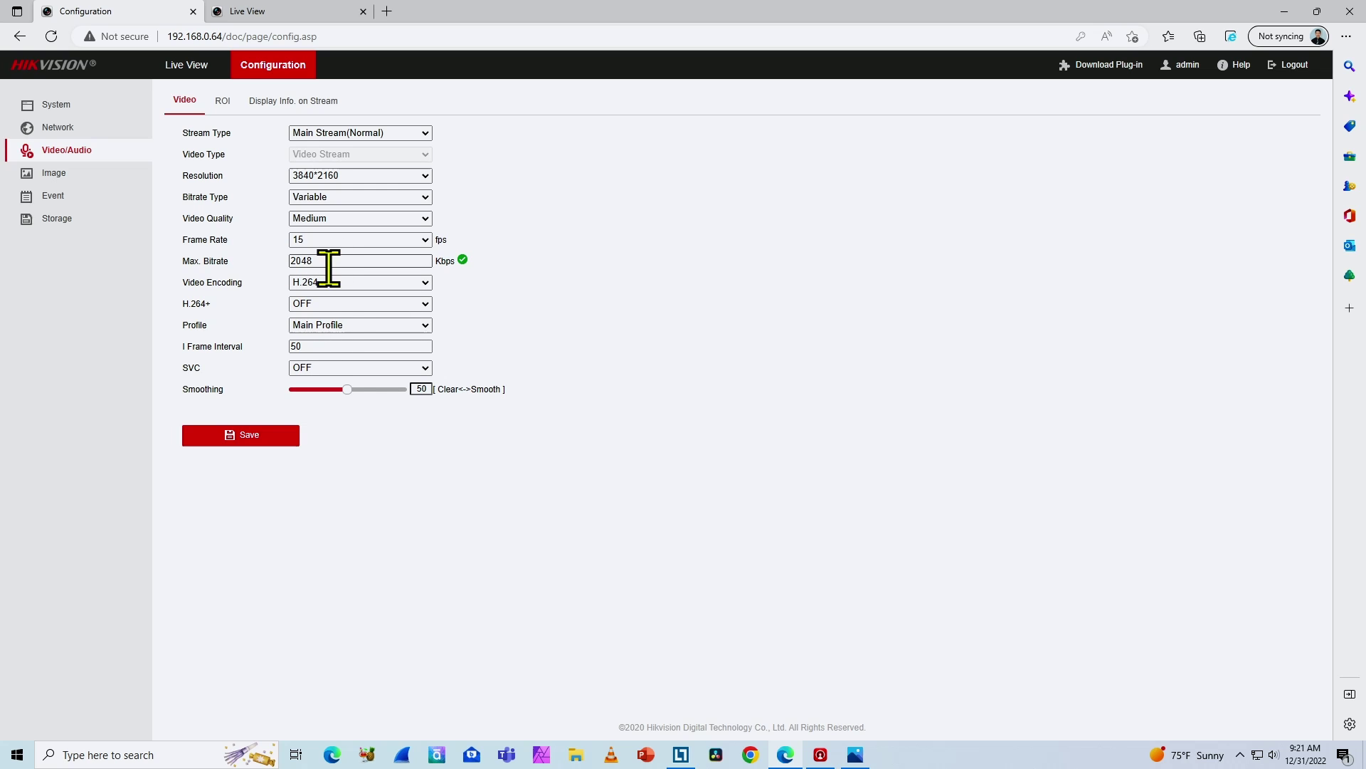
pyautogui.click(279, 435)
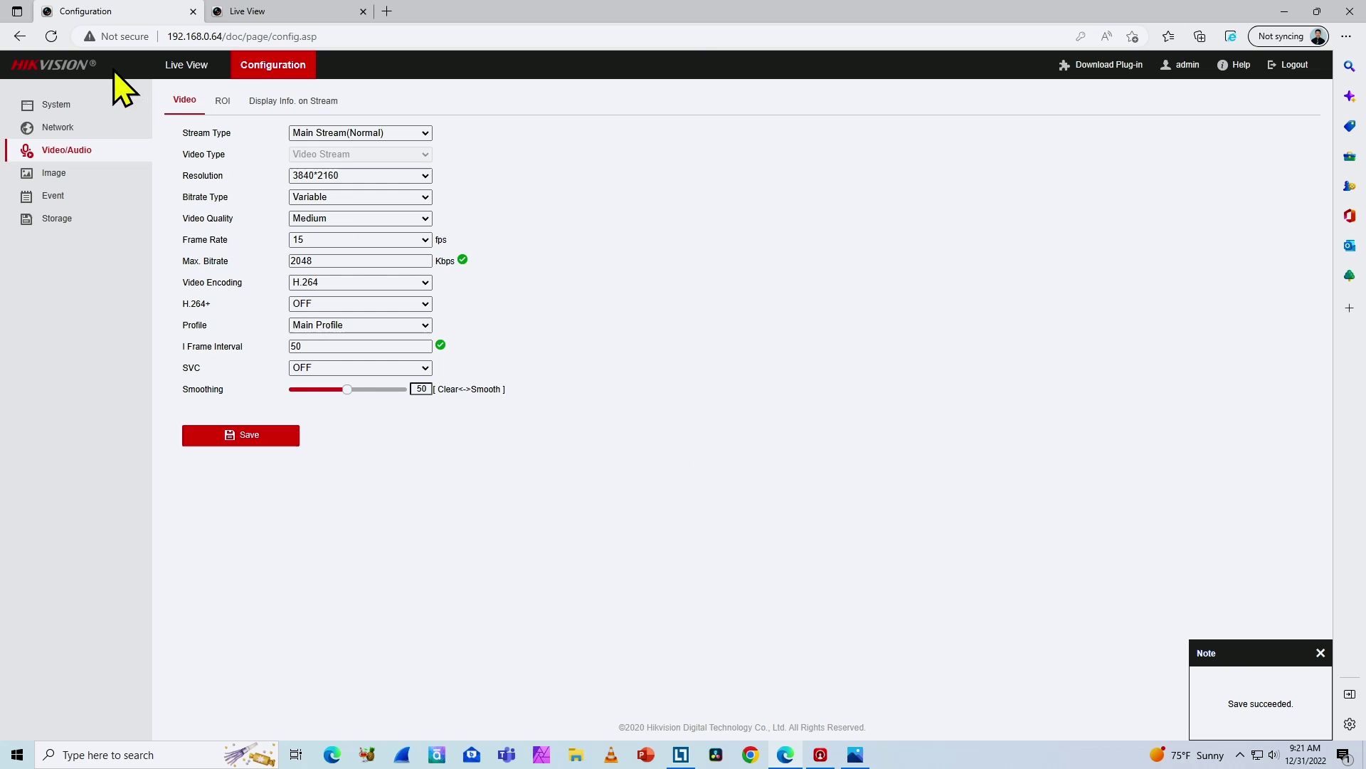
pyautogui.click(51, 36)
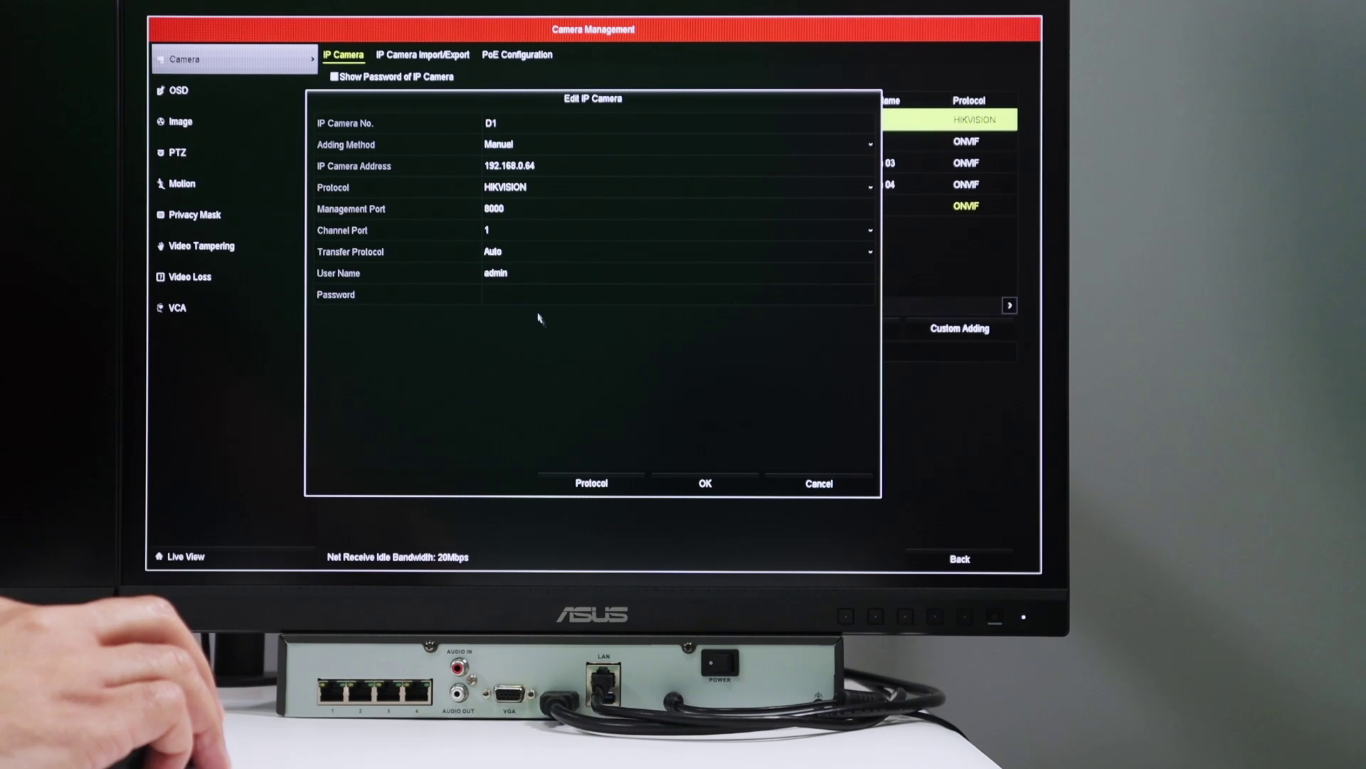
# On the NVR, enter the camera password for D1's admin login and save the camera's connection settings.
pyautogui.click(523, 274)
pyautogui.click(517, 295)
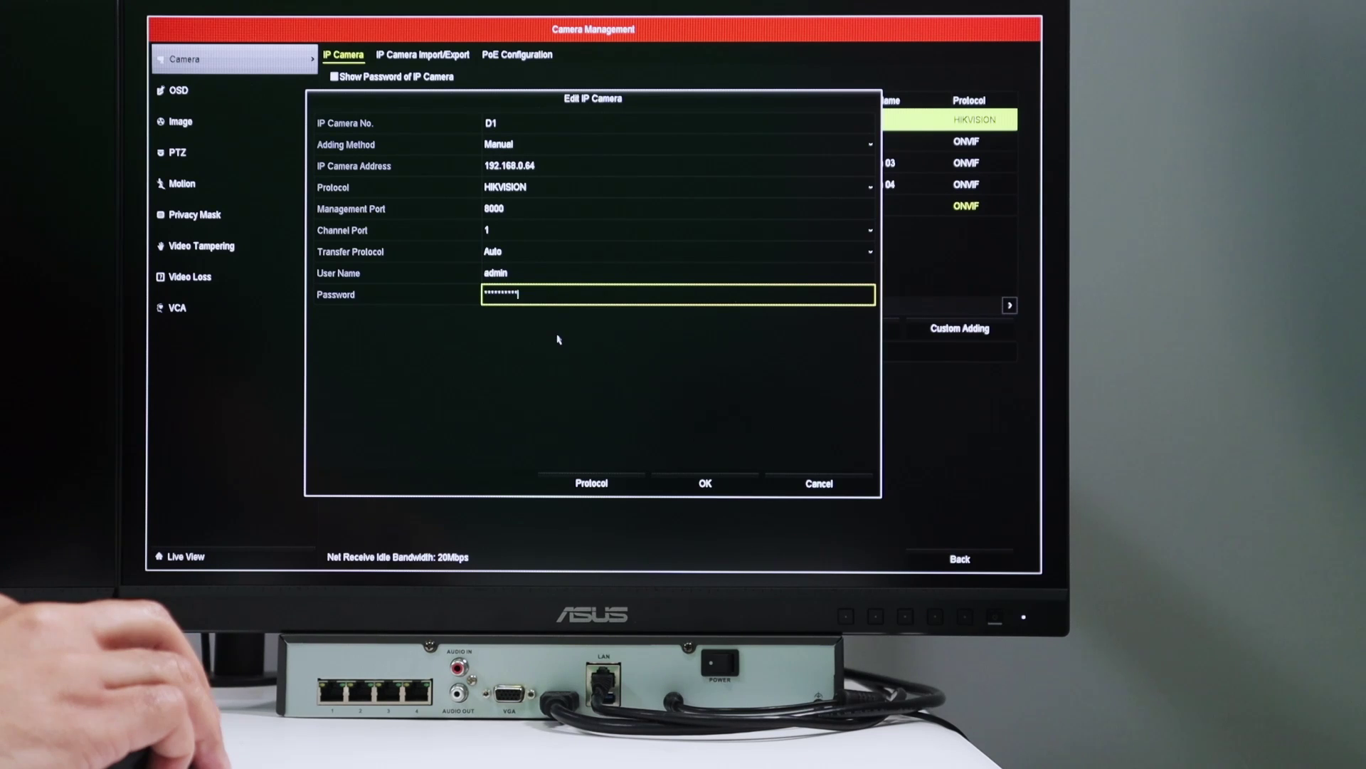
pyautogui.click(558, 272)
pyautogui.click(558, 294)
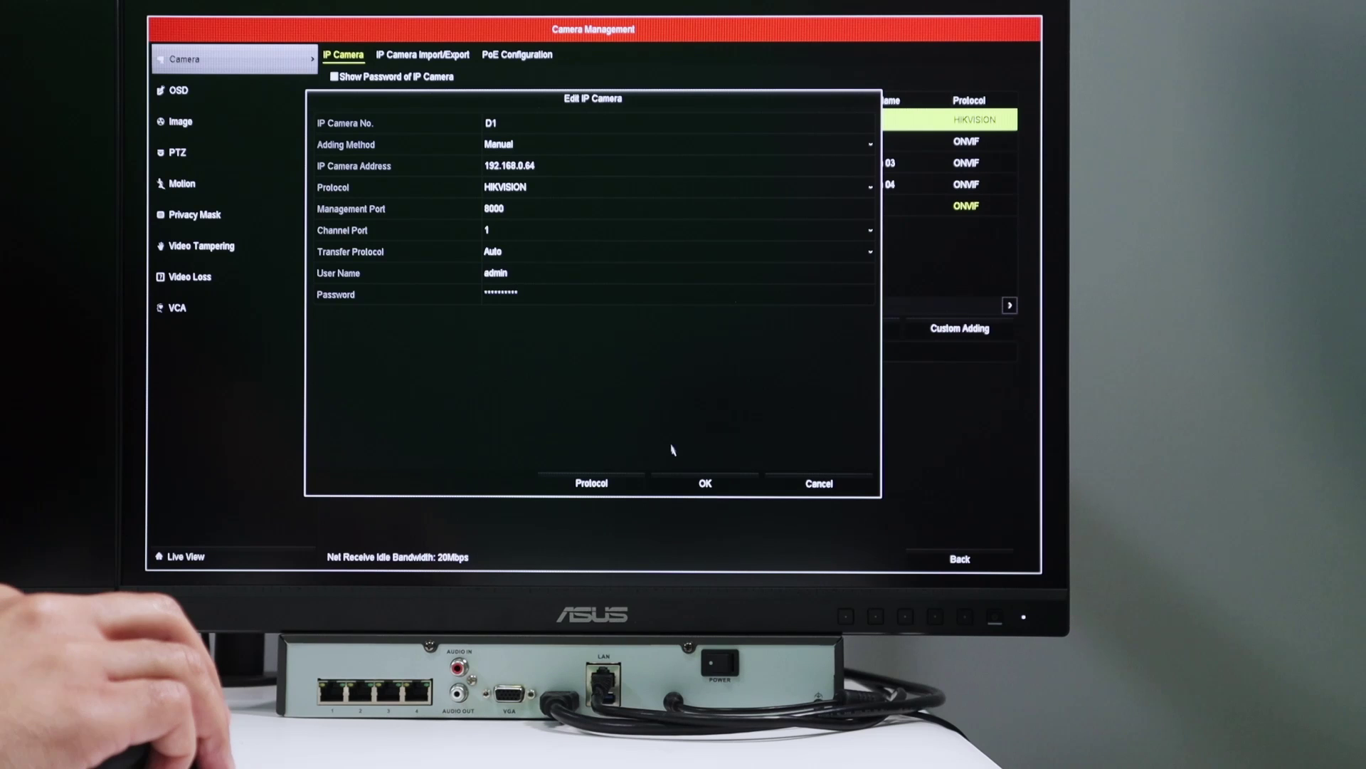
pyautogui.click(704, 483)
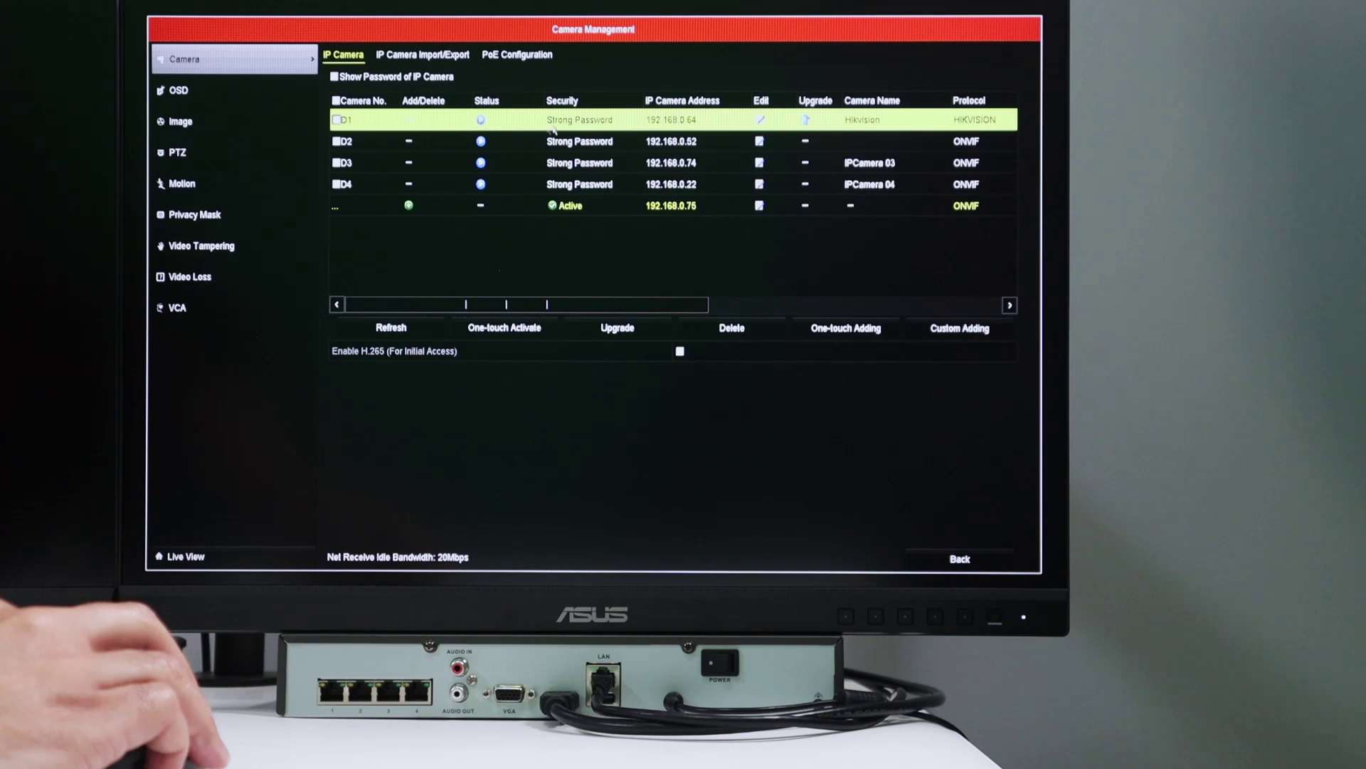
pyautogui.click(497, 152)
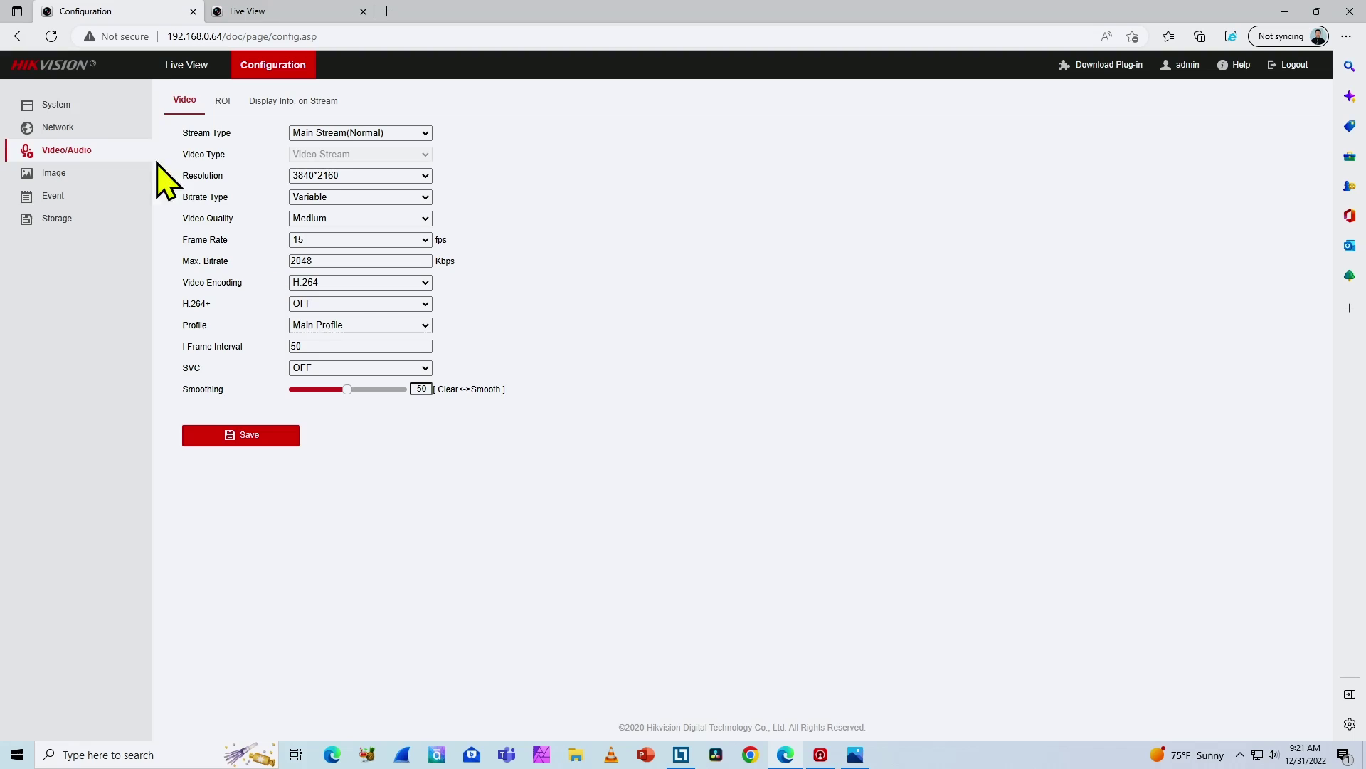
# Reload the camera's video settings and compare the maximum bitrate of the main stream and the sub-stream.
pyautogui.click(51, 36)
pyautogui.click(392, 135)
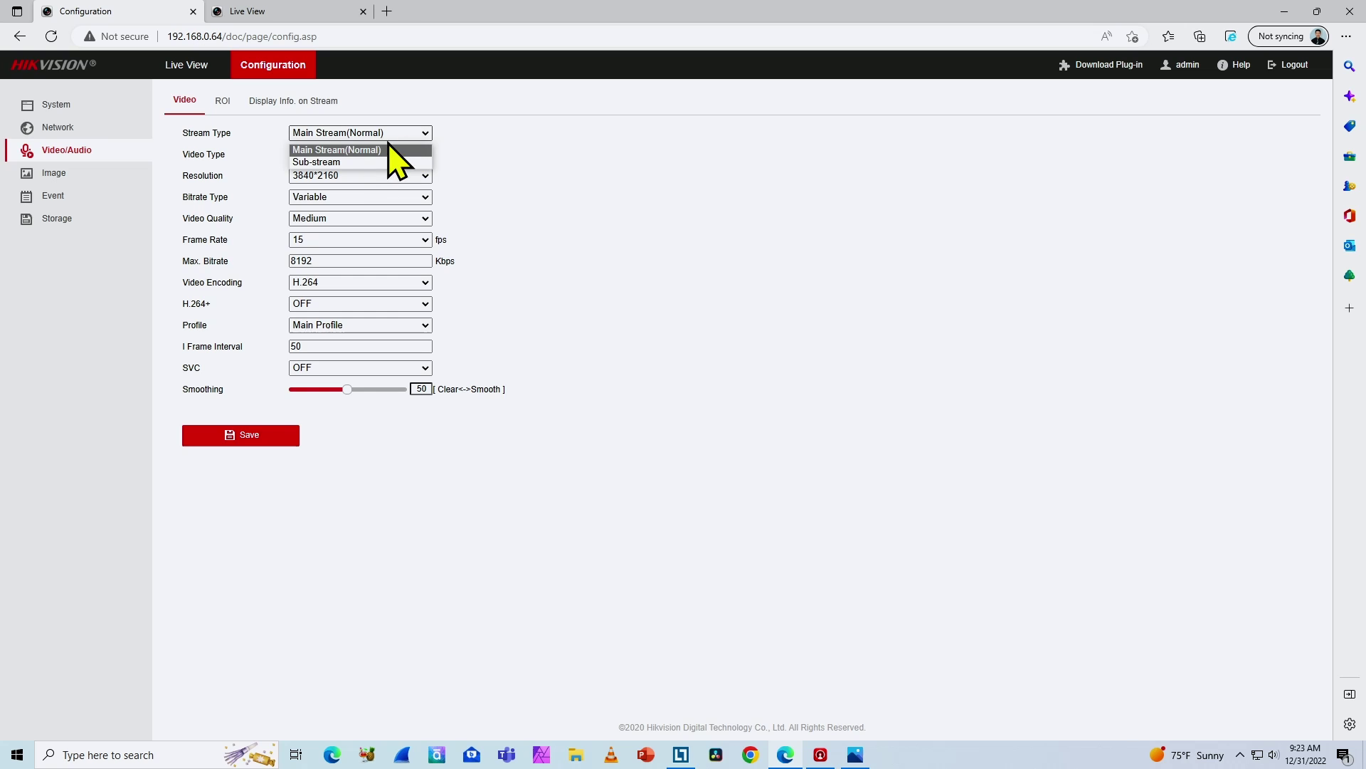
pyautogui.click(332, 162)
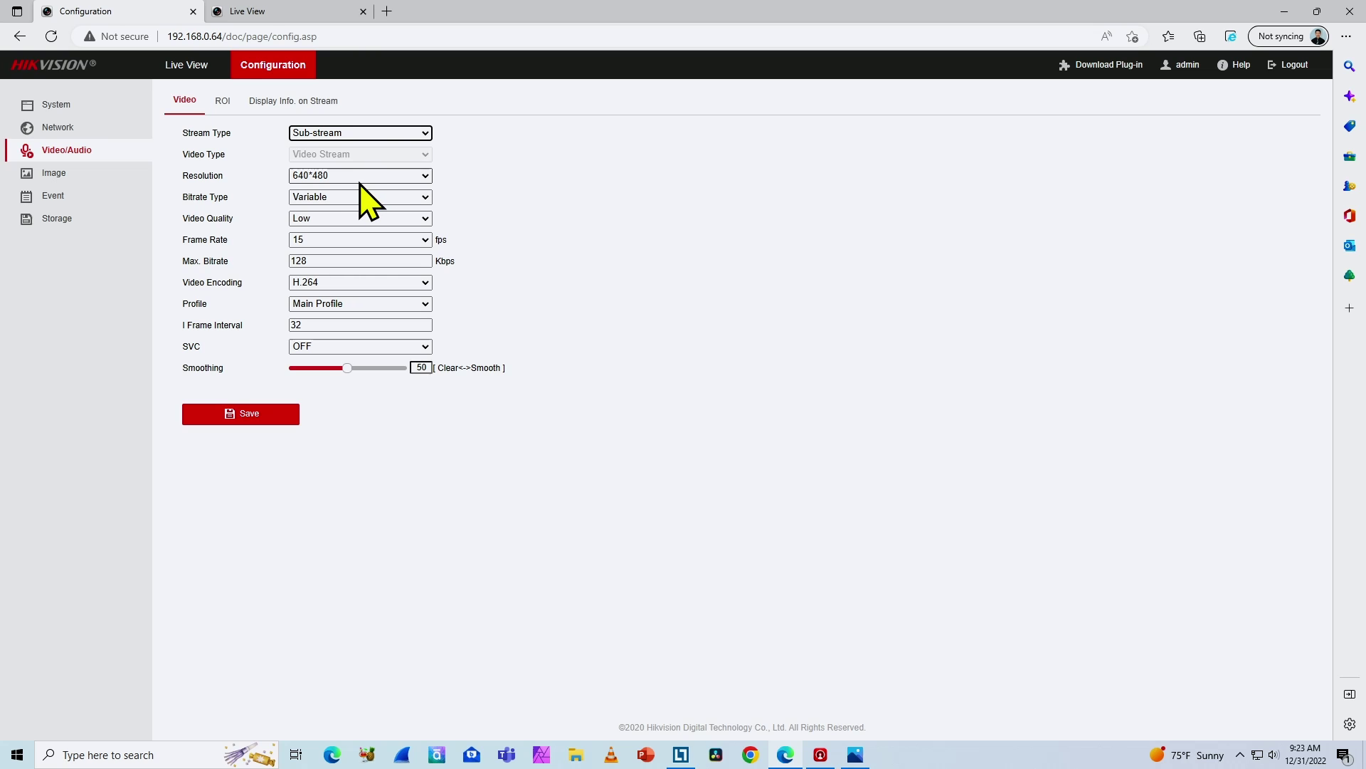
pyautogui.click(419, 135)
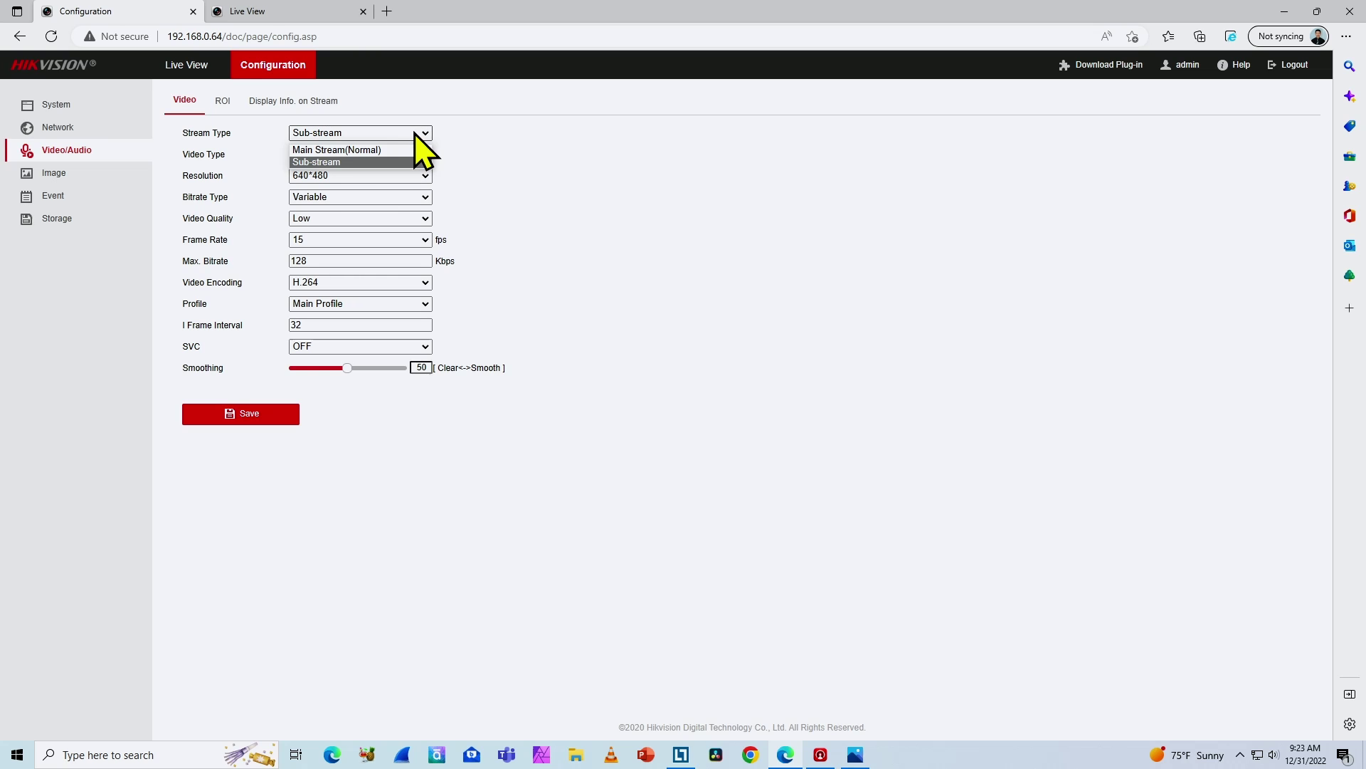
pyautogui.click(363, 146)
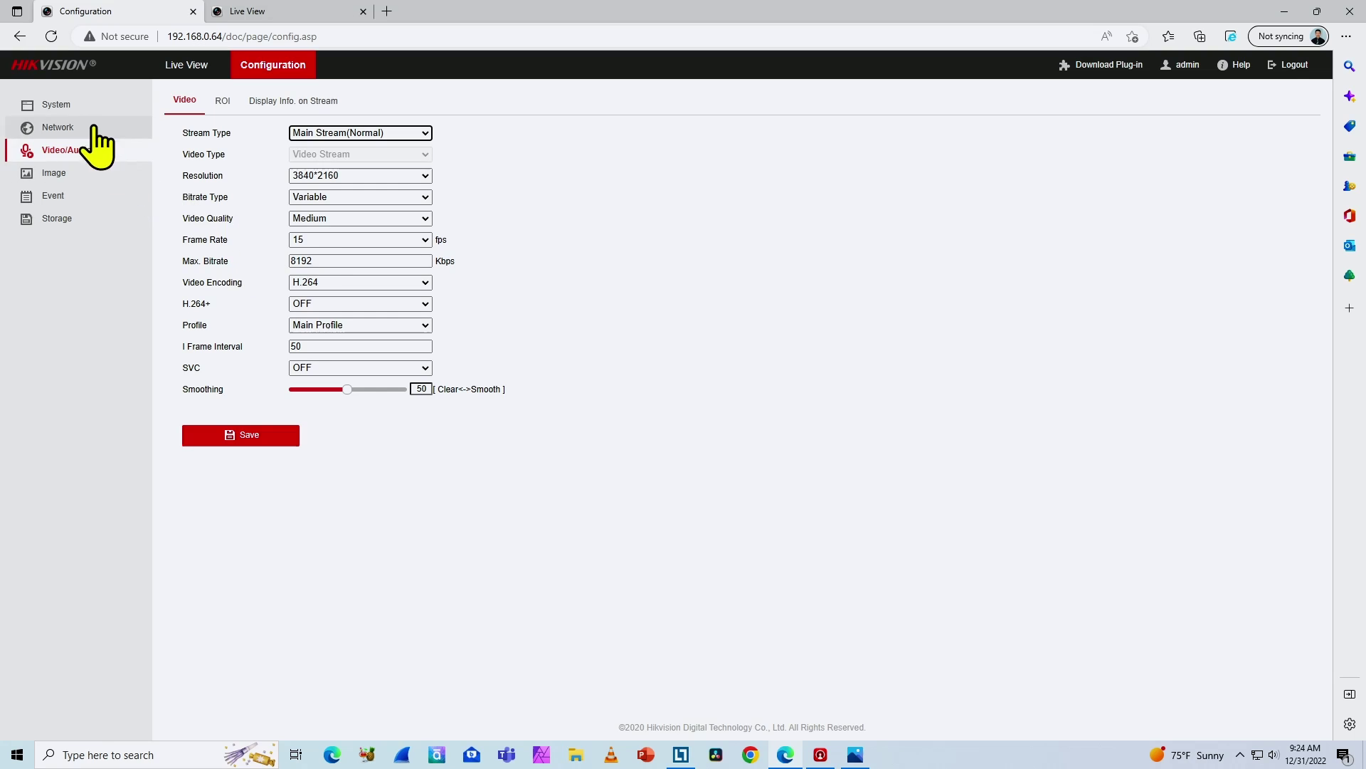
# Start adding a new account in the camera's user management and enter the person's first name as user name.
pyautogui.click(85, 105)
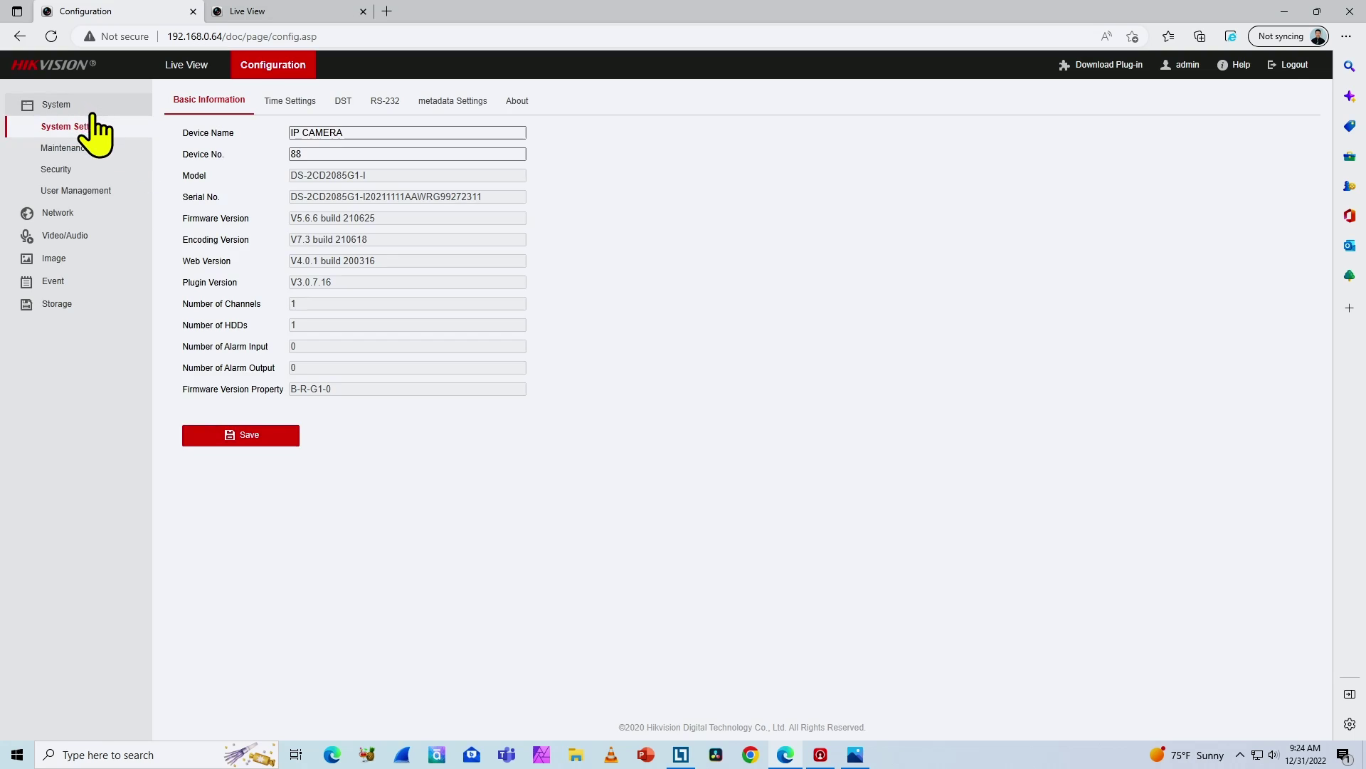
pyautogui.click(87, 192)
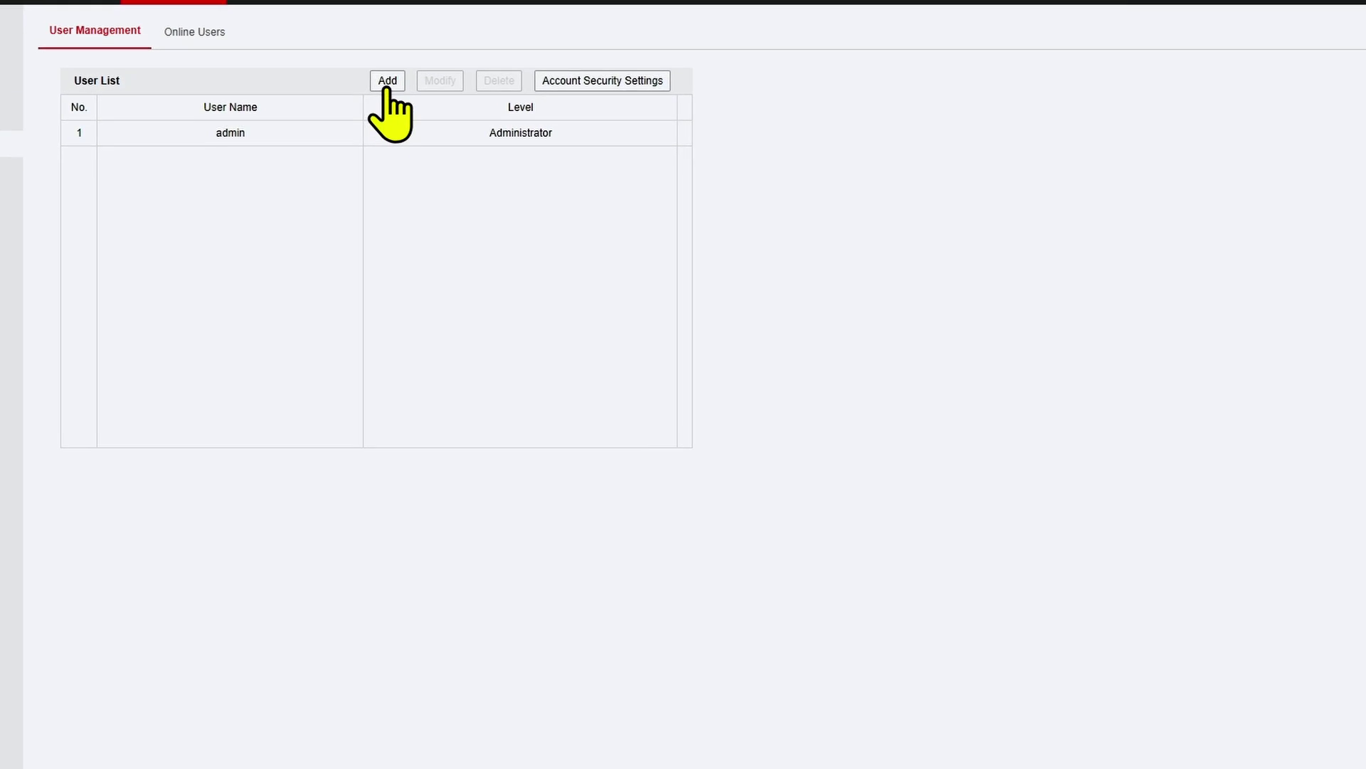
pyautogui.click(446, 141)
pyautogui.click(634, 68)
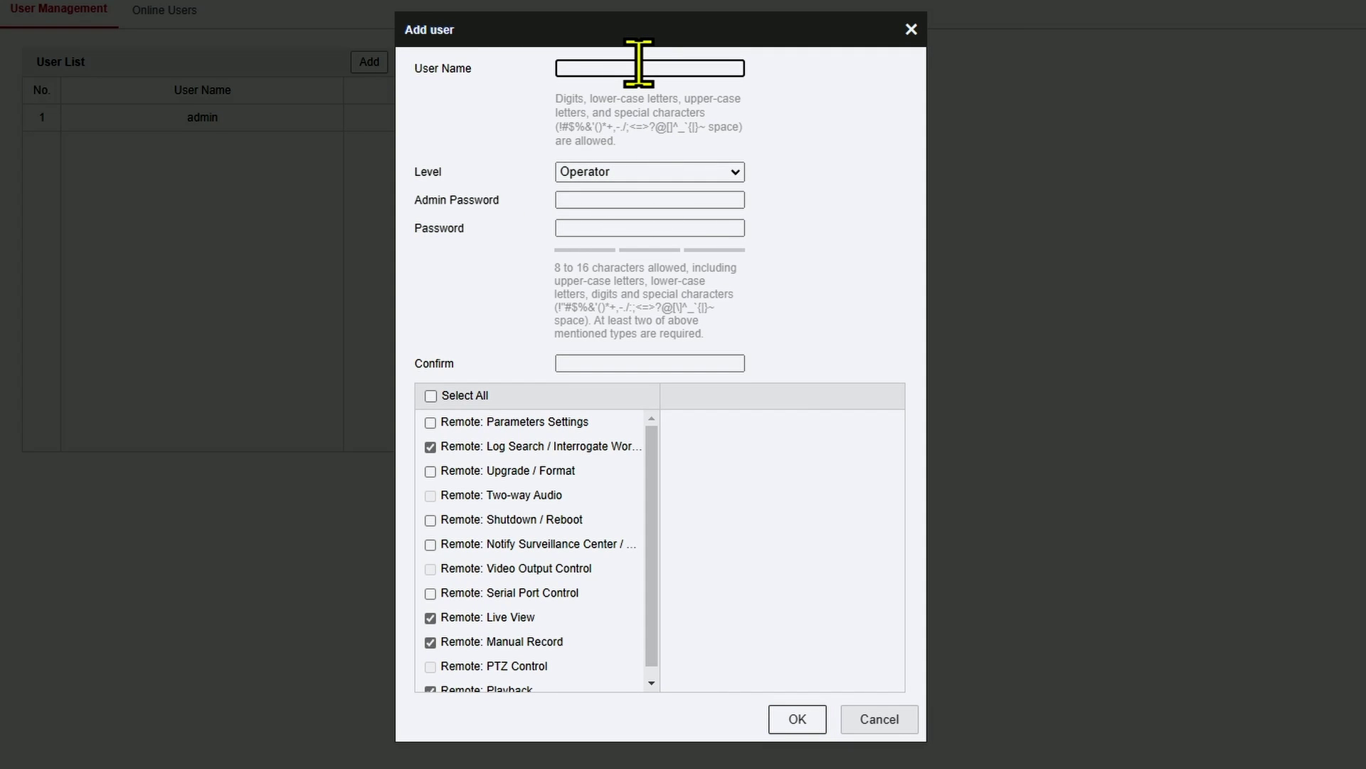
pyautogui.write('claudemir')
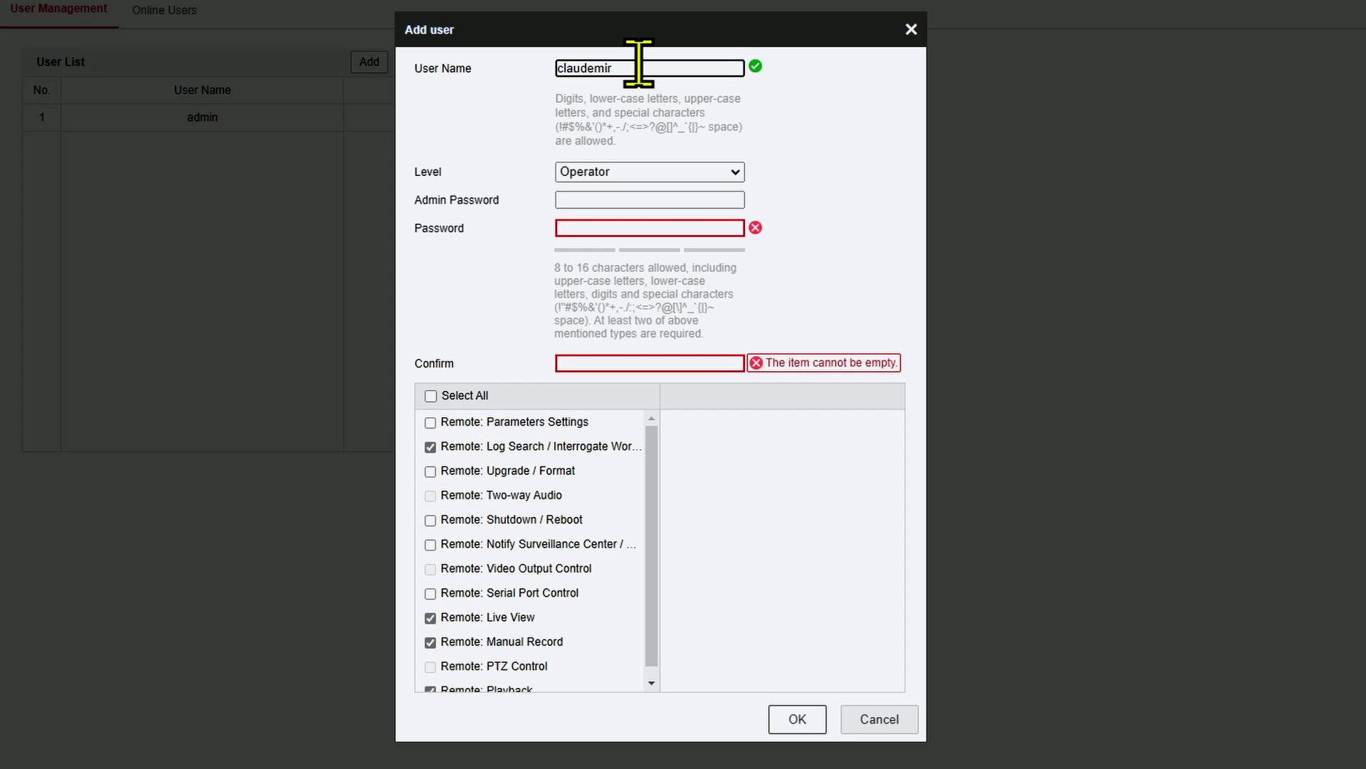
# Compare the default remote permissions of the User and Operator levels, leaving the new account's level at Operator.
pyautogui.click(643, 175)
pyautogui.click(626, 210)
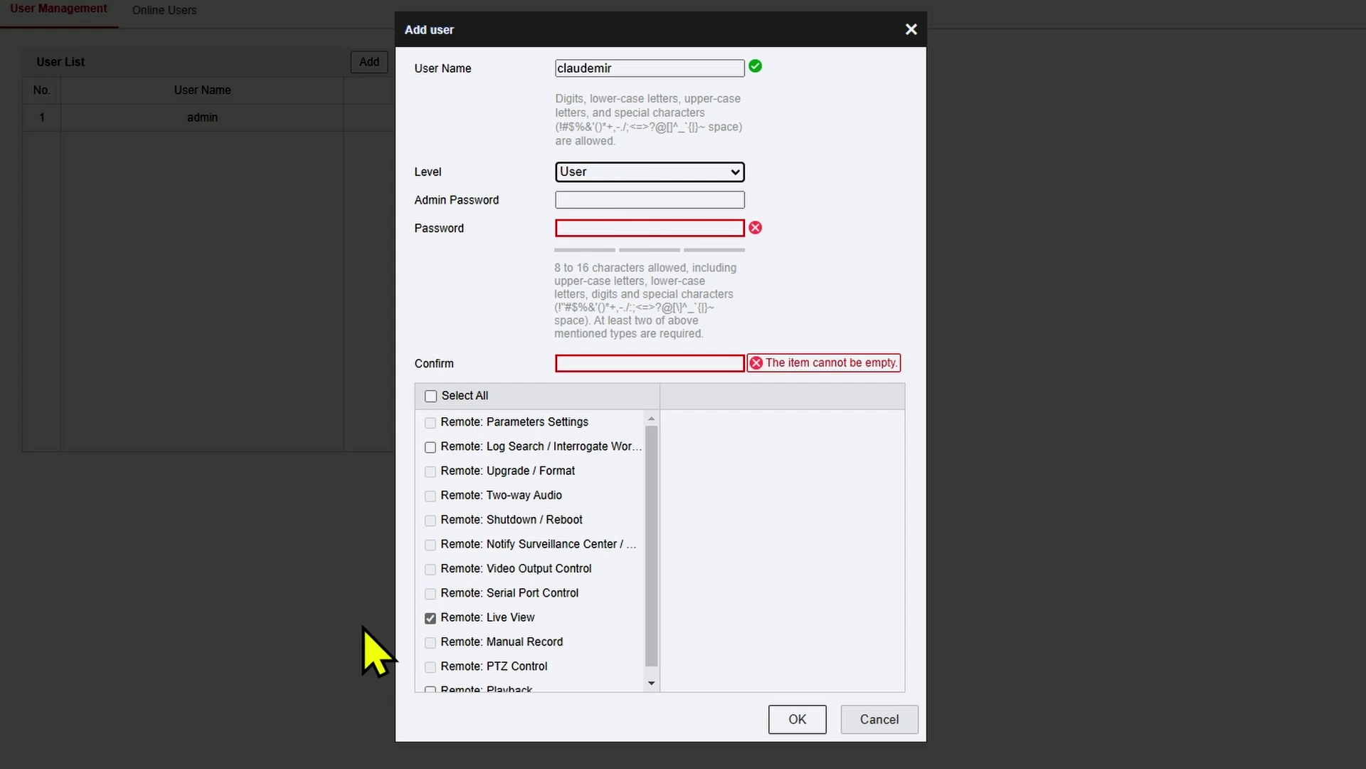
pyautogui.click(701, 175)
pyautogui.click(609, 191)
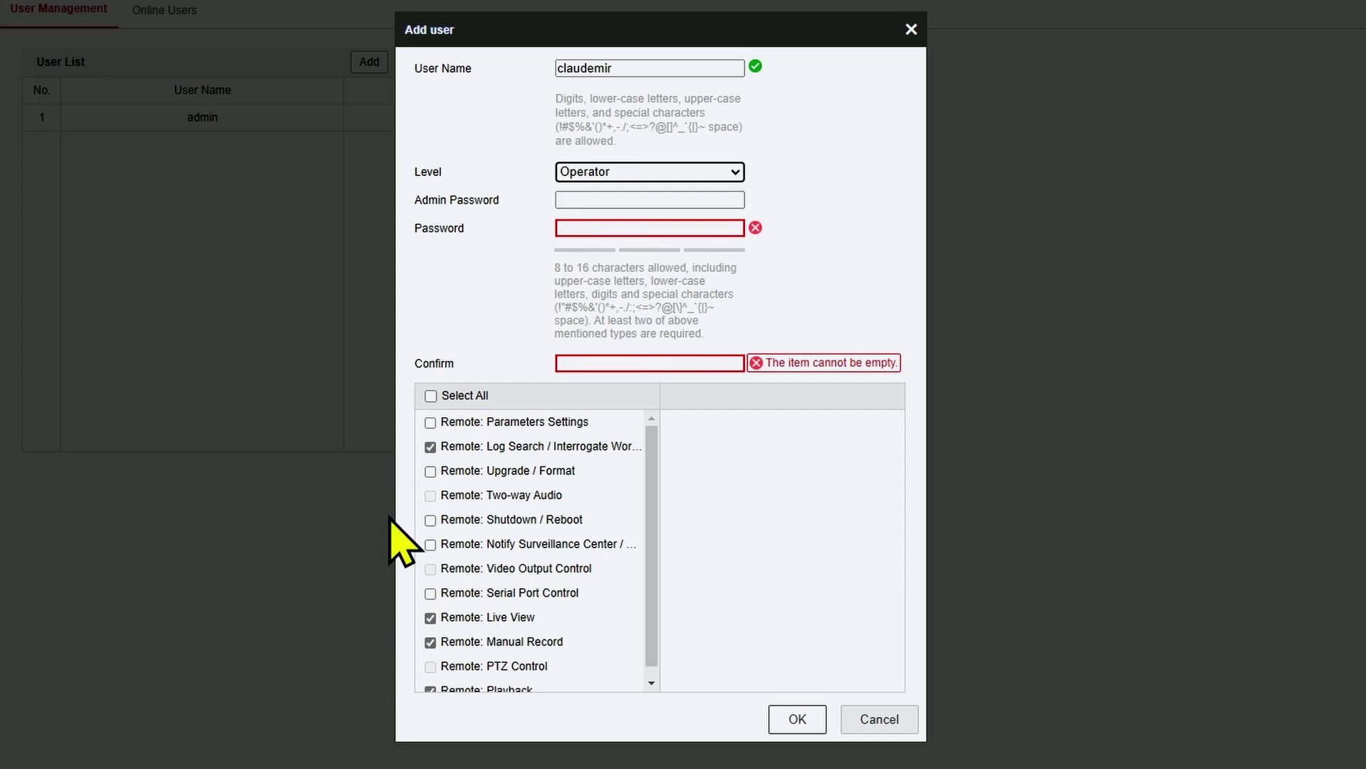
pyautogui.scroll(-1, 435, 564)
pyautogui.scroll(1, 437, 563)
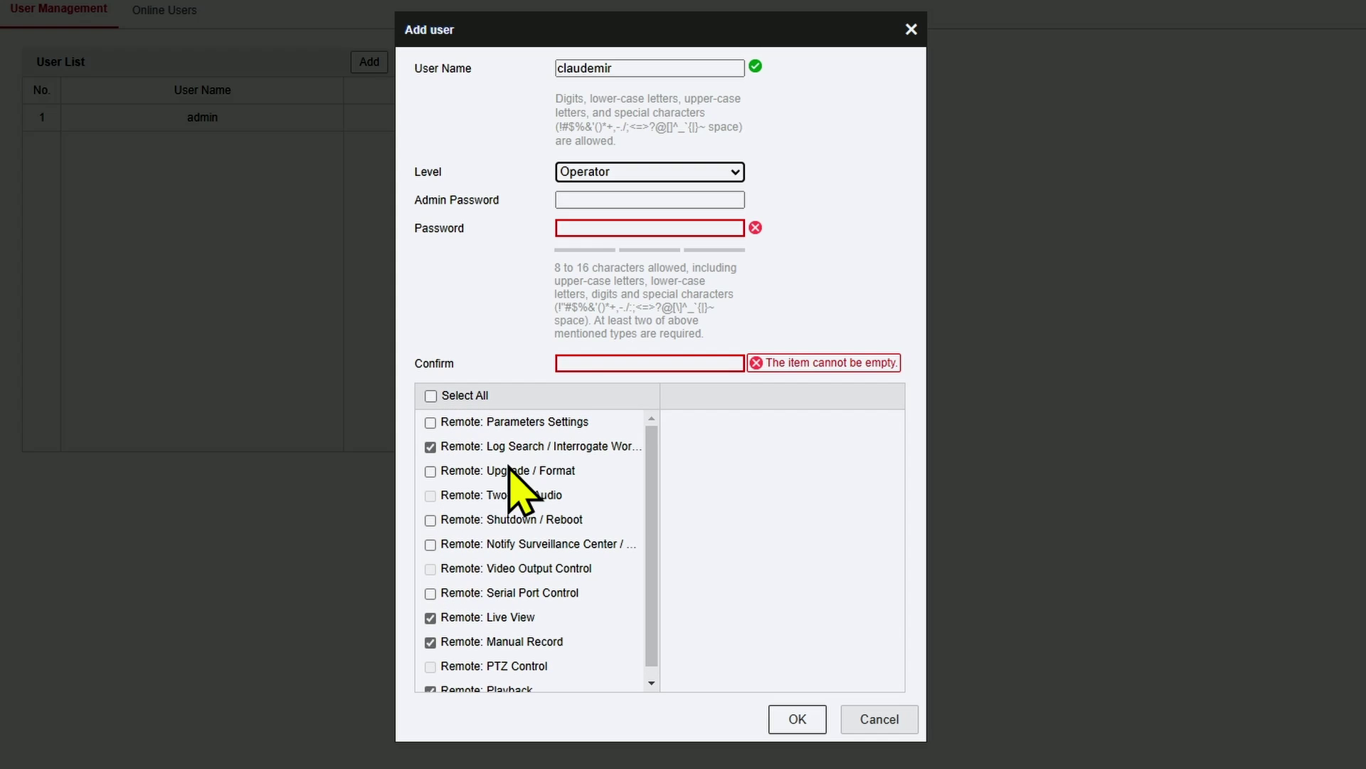
pyautogui.scroll(-1, 555, 573)
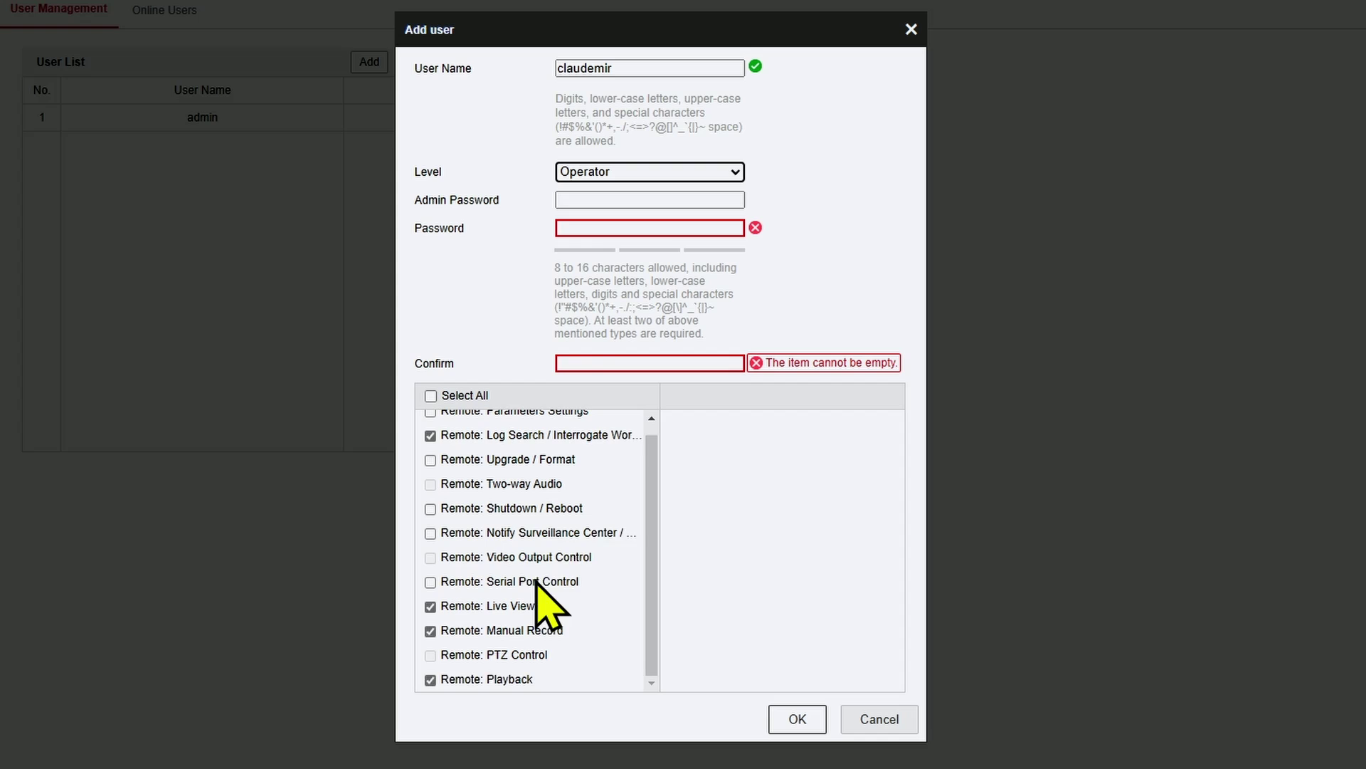
# Enter the admin password, set and confirm a password for the new Operator account, and create the account.
pyautogui.scroll(1, 549, 595)
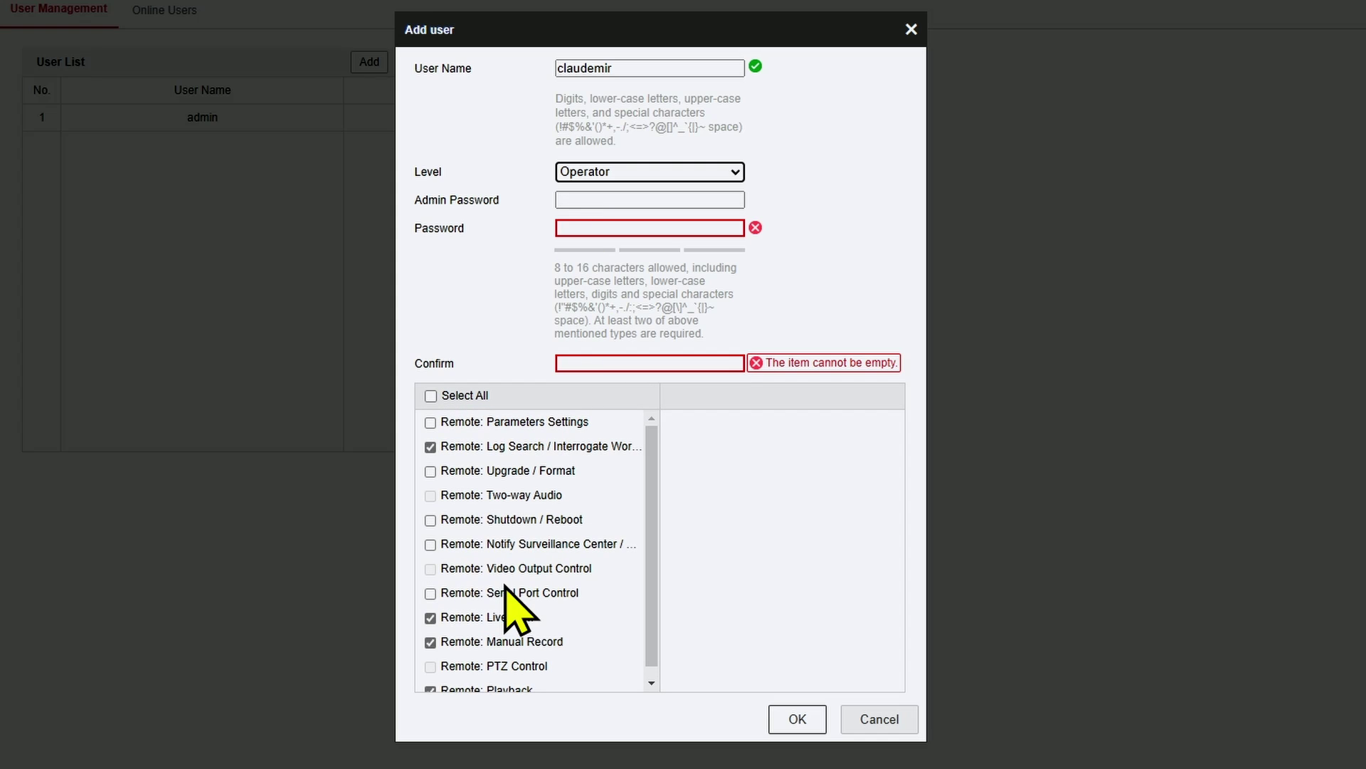
pyautogui.click(600, 199)
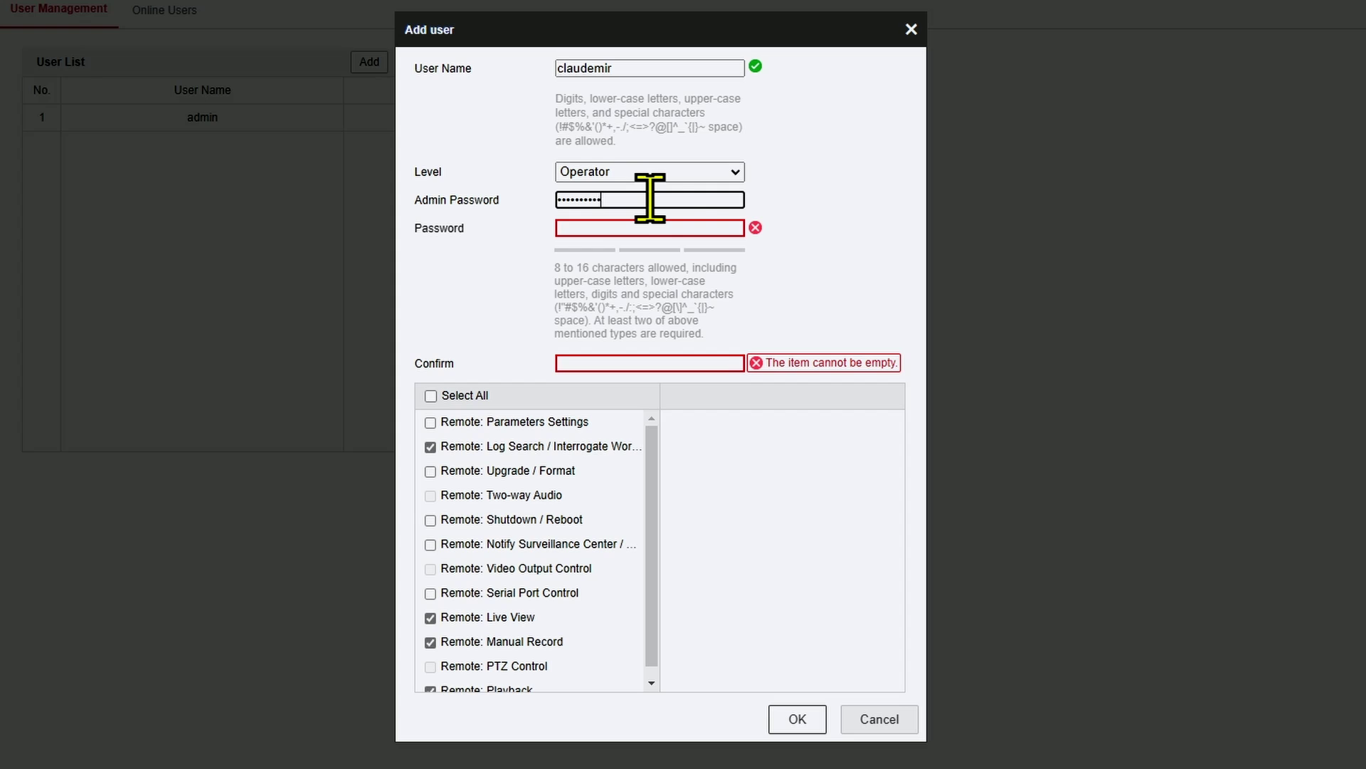
pyautogui.click(649, 228)
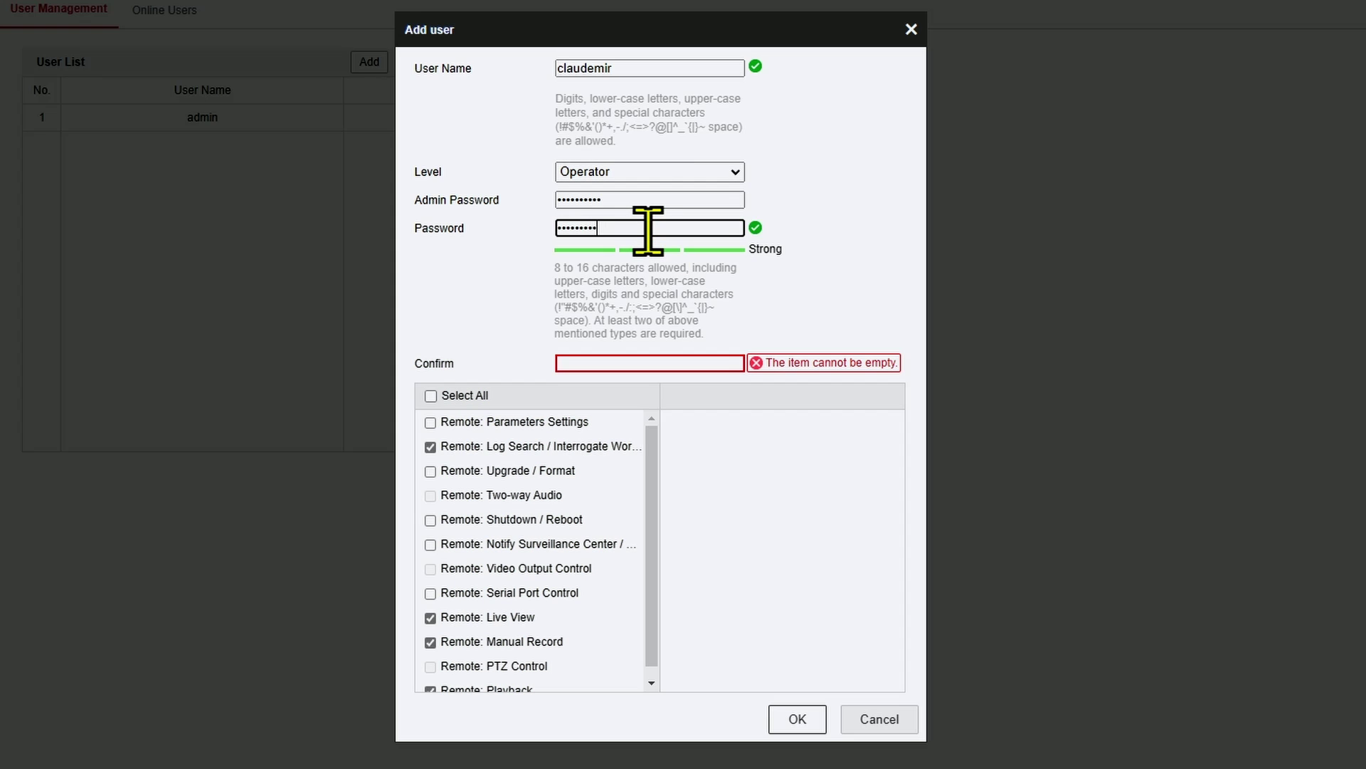
pyautogui.click(634, 363)
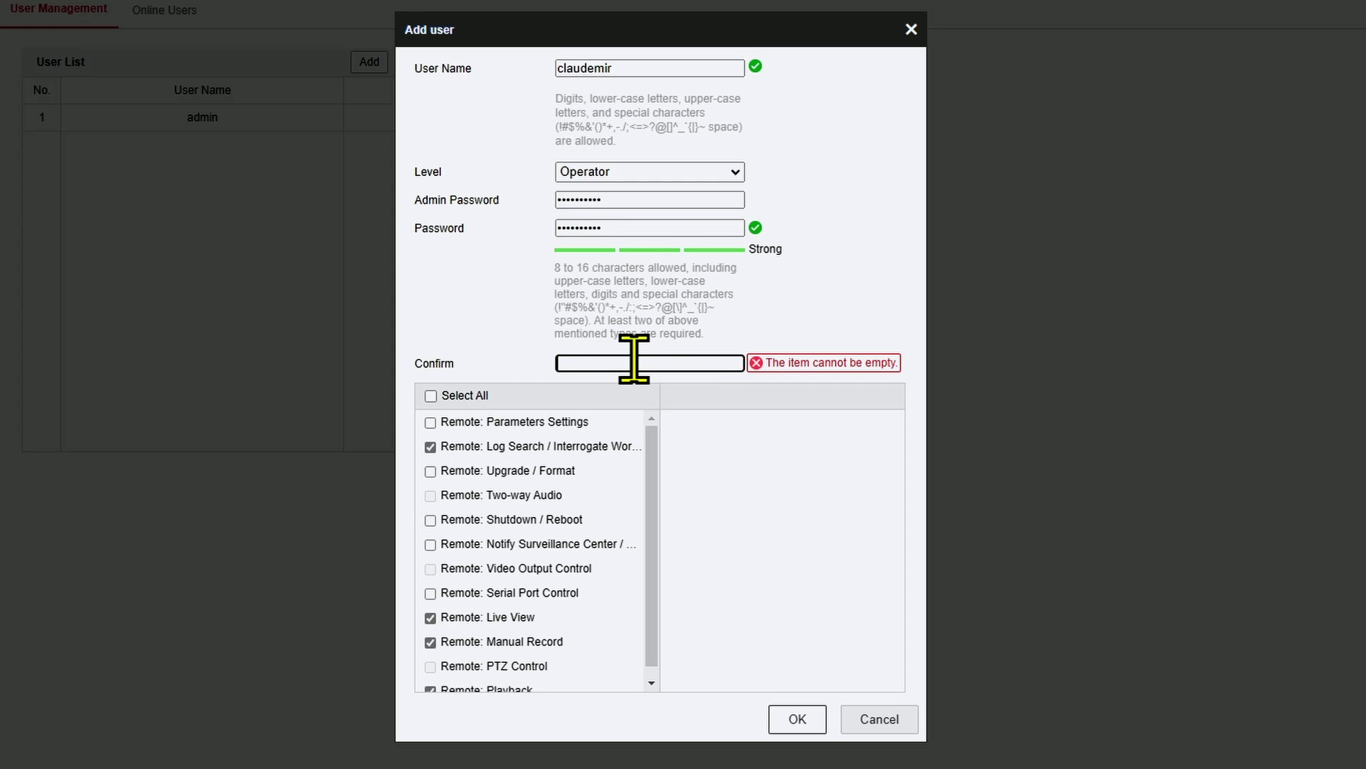
pyautogui.write('••••••••••')
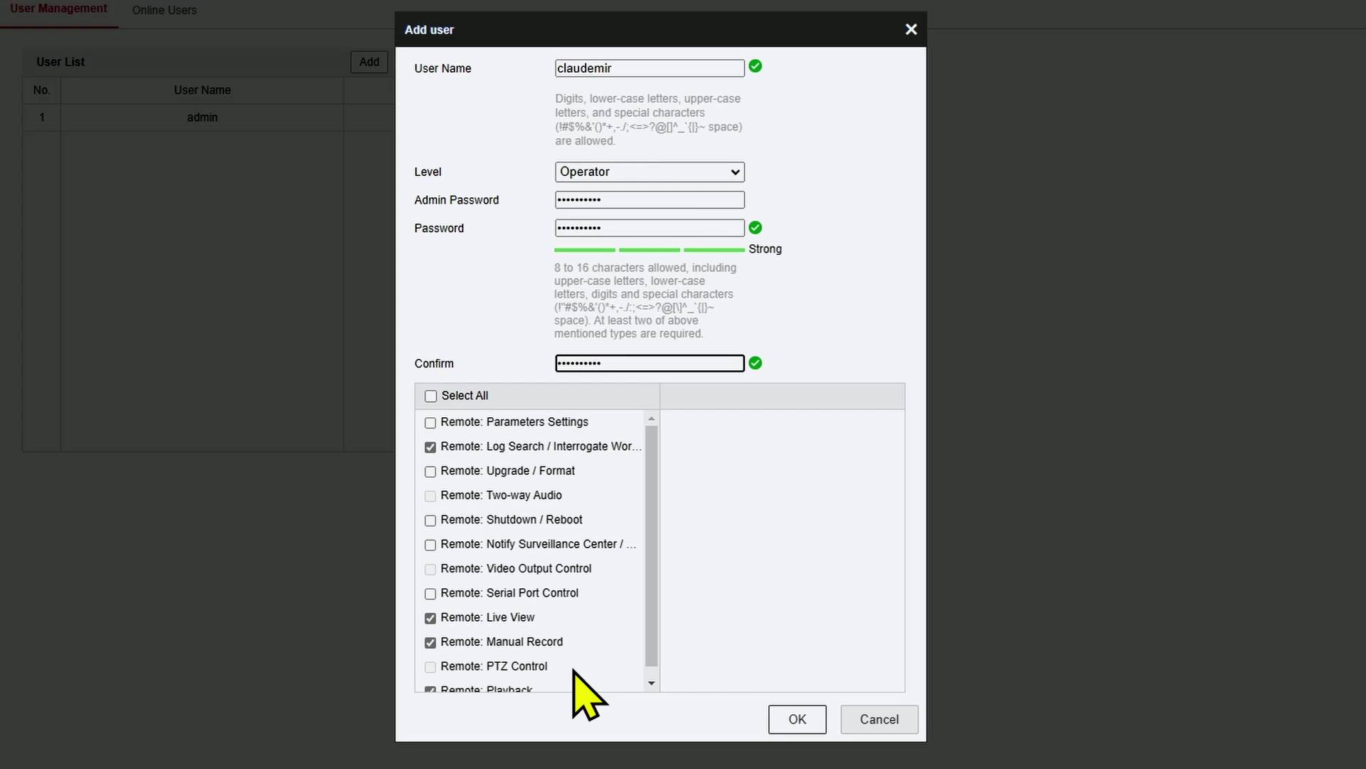
pyautogui.click(793, 720)
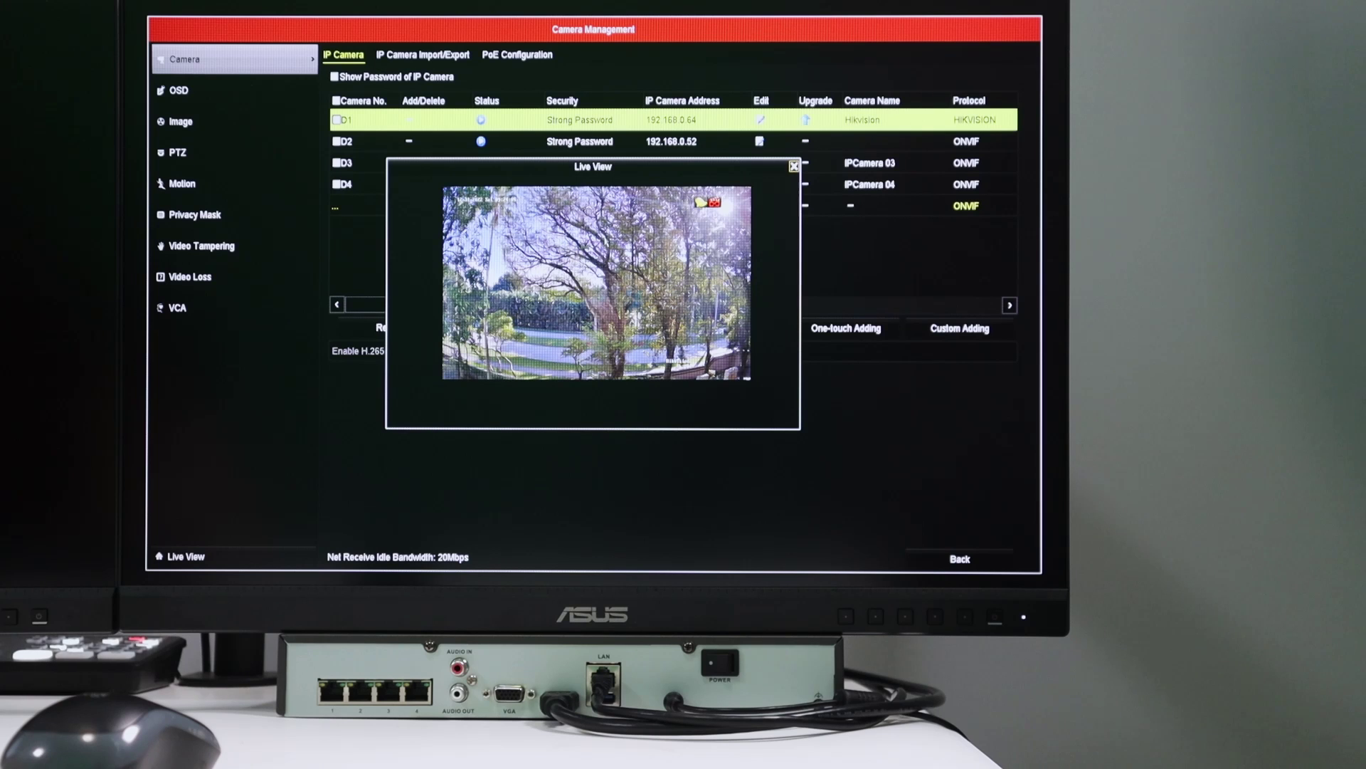
# Close the NVR's D1 preview, then in the camera's web configuration save a 6144 Kbps main stream maximum bitrate and reload the page.
pyautogui.click(794, 166)
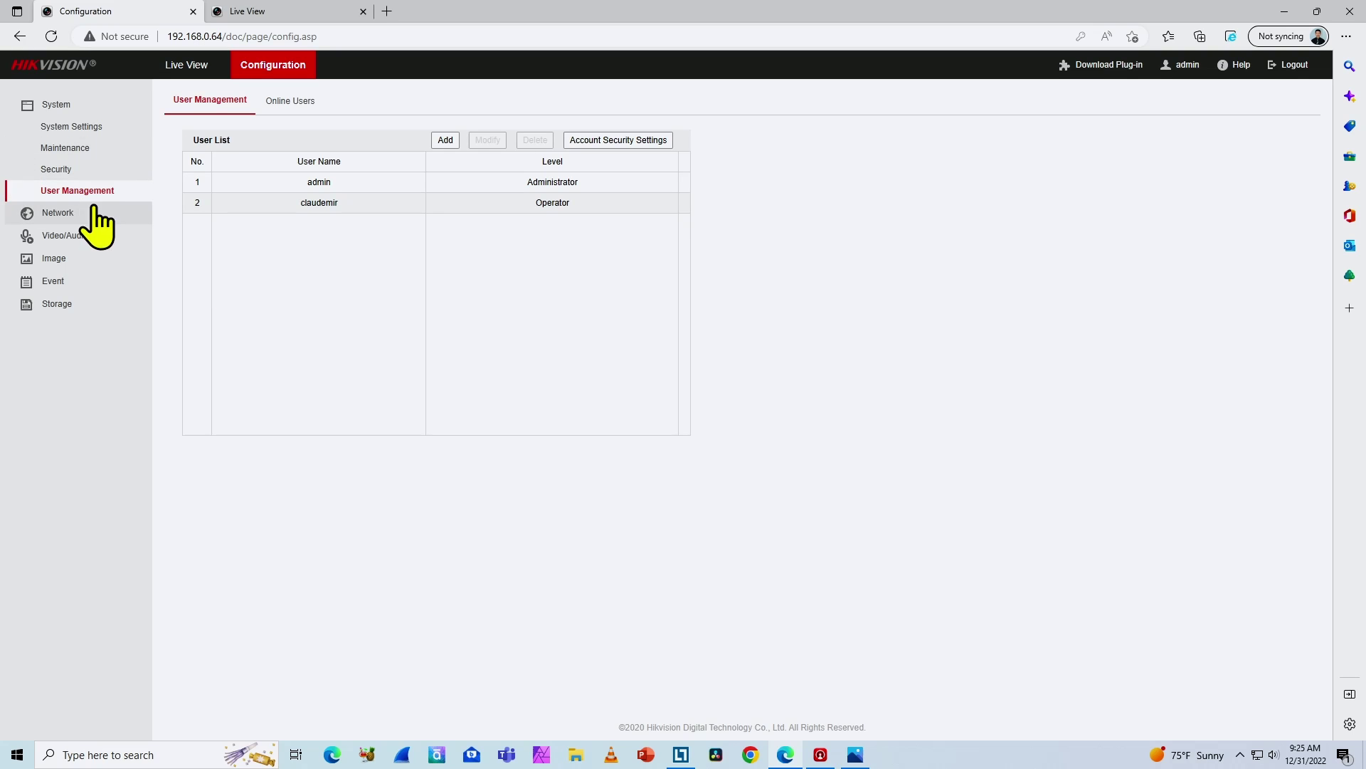
pyautogui.click(71, 235)
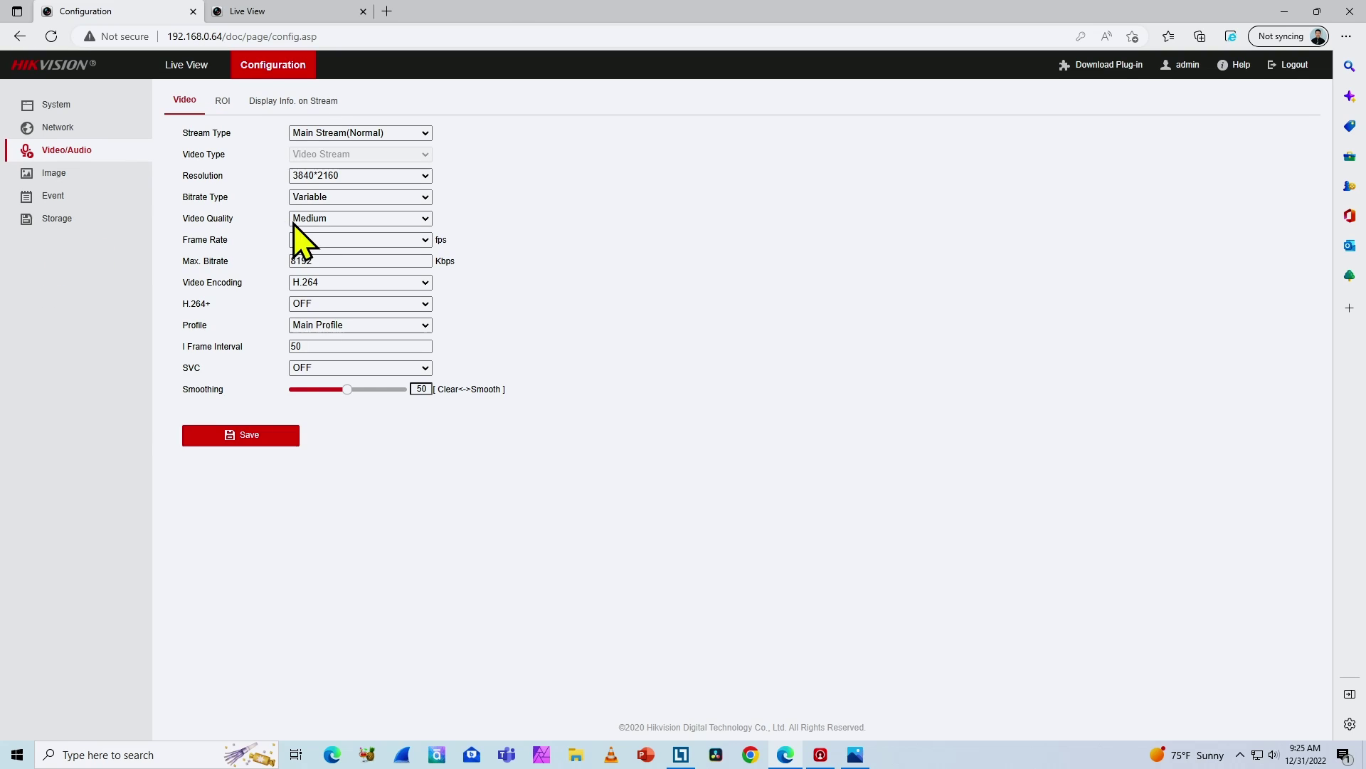
pyautogui.click(326, 261)
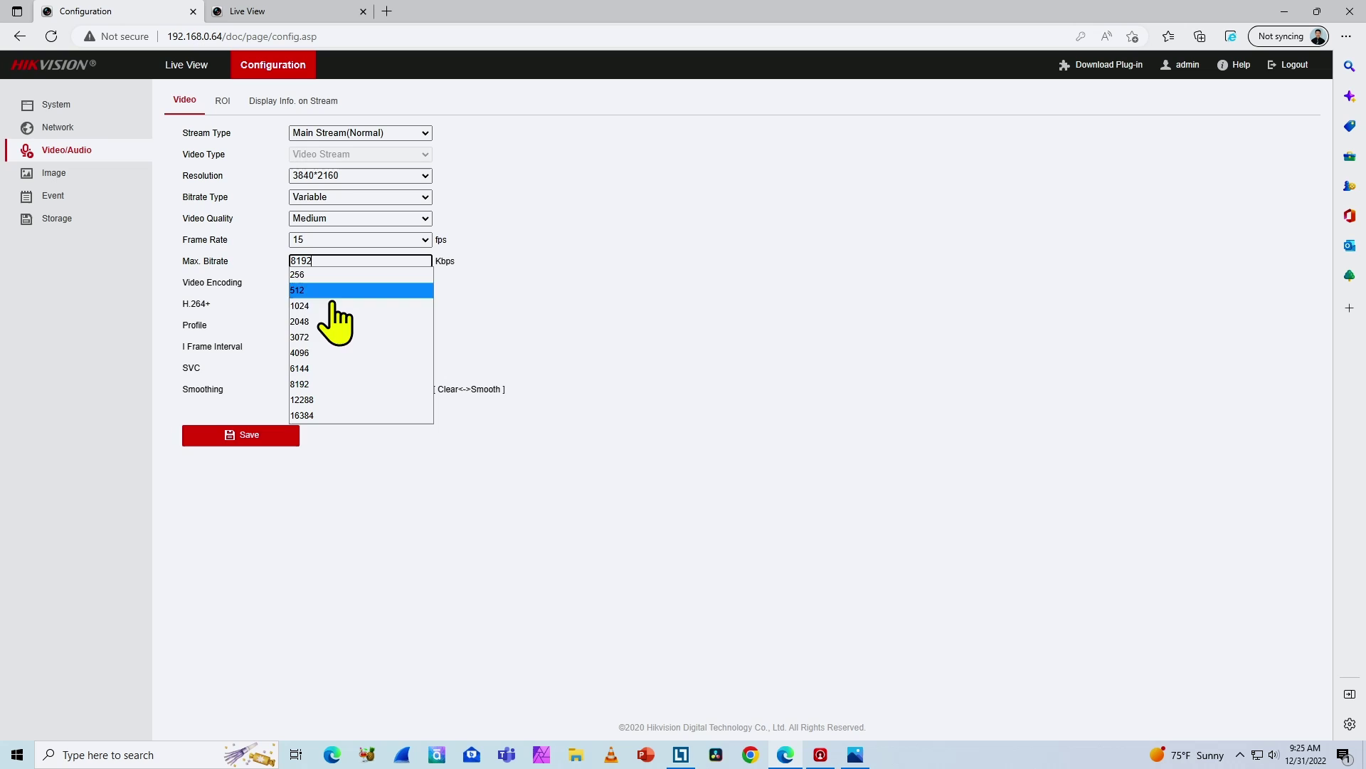
pyautogui.click(300, 368)
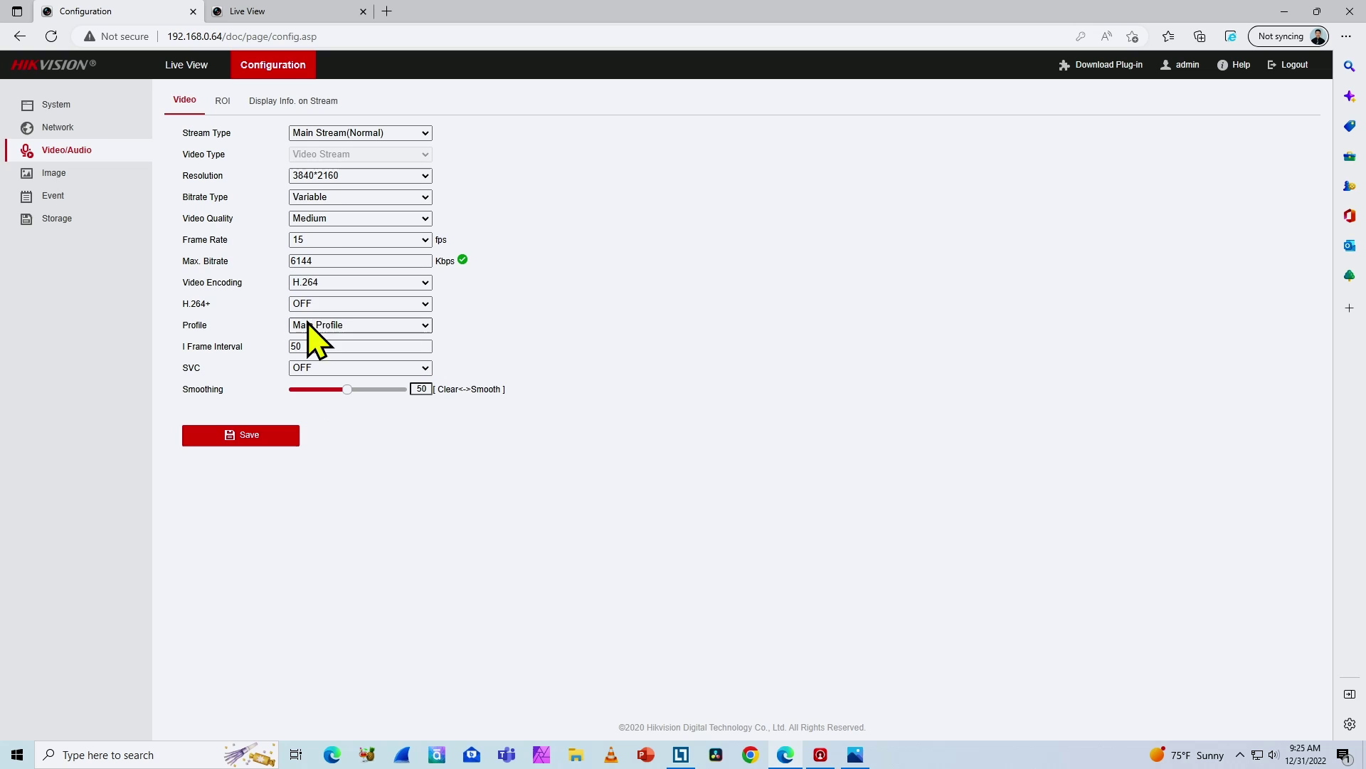
pyautogui.click(258, 435)
pyautogui.click(52, 37)
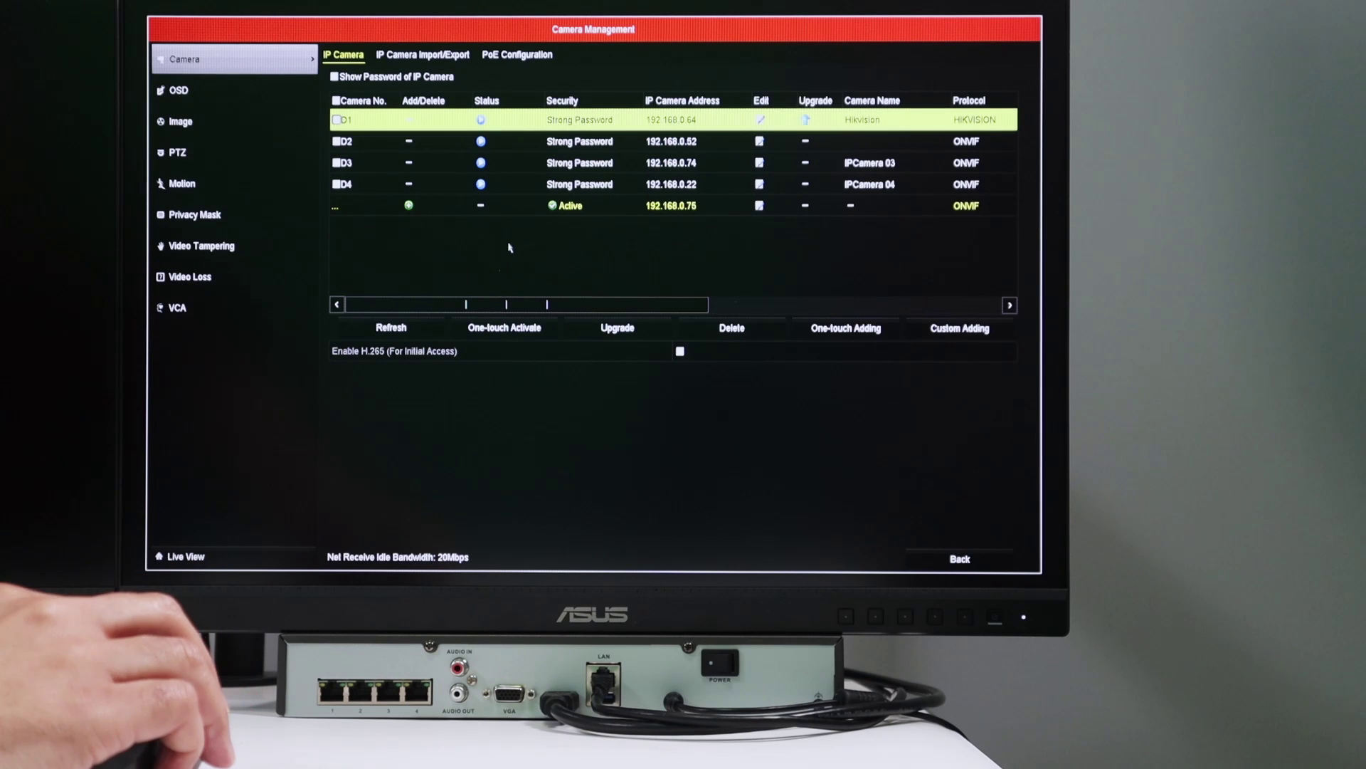
# On the NVR, open D1's connection settings and replace the admin user name with the new Operator account's name.
pyautogui.doubleClick(409, 120)
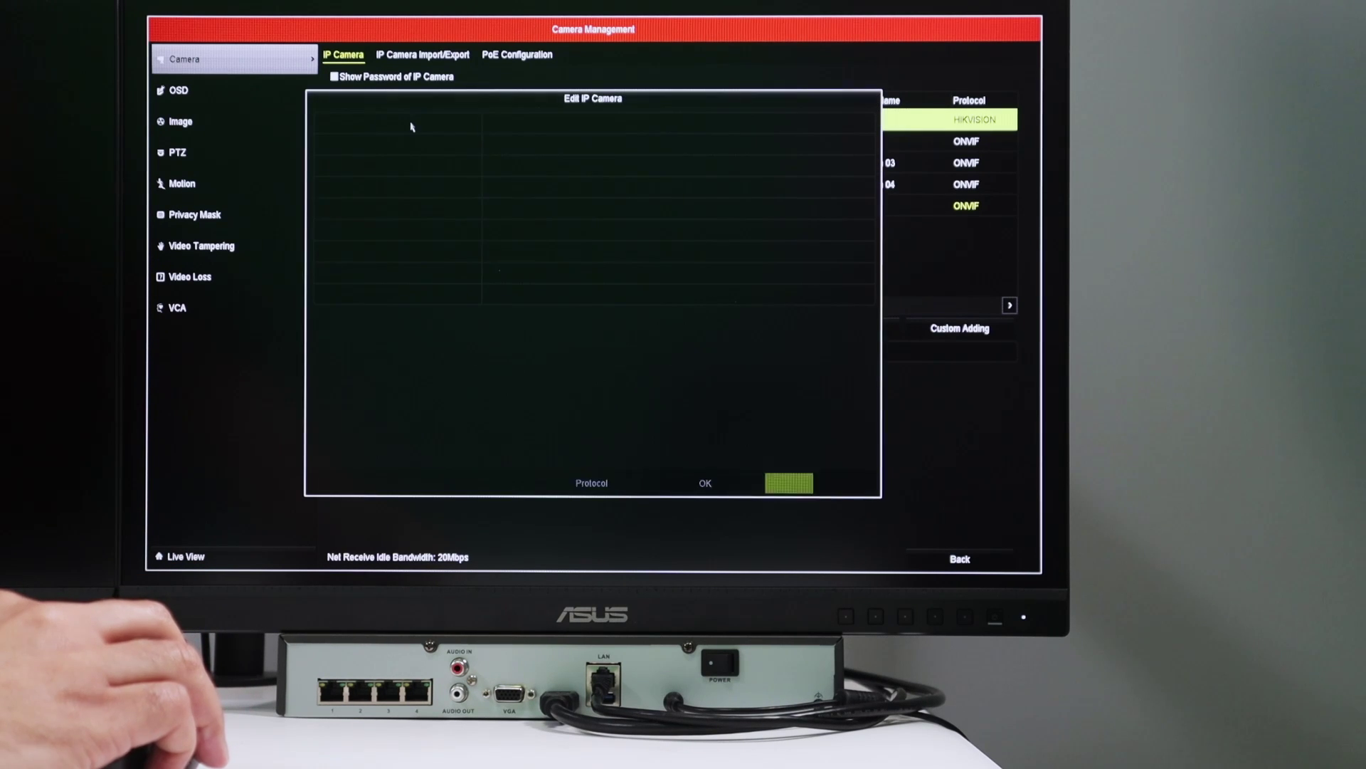
pyautogui.click(518, 273)
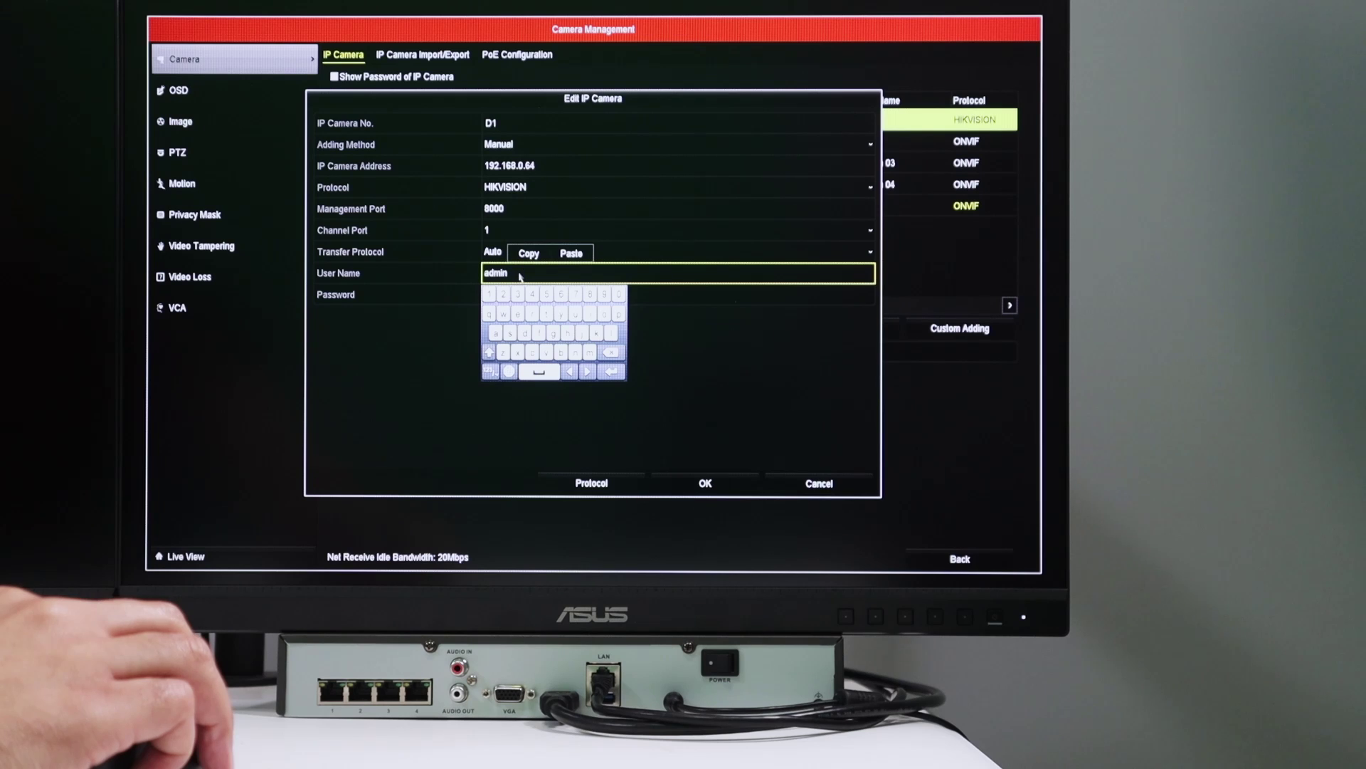
pyautogui.click(610, 353)
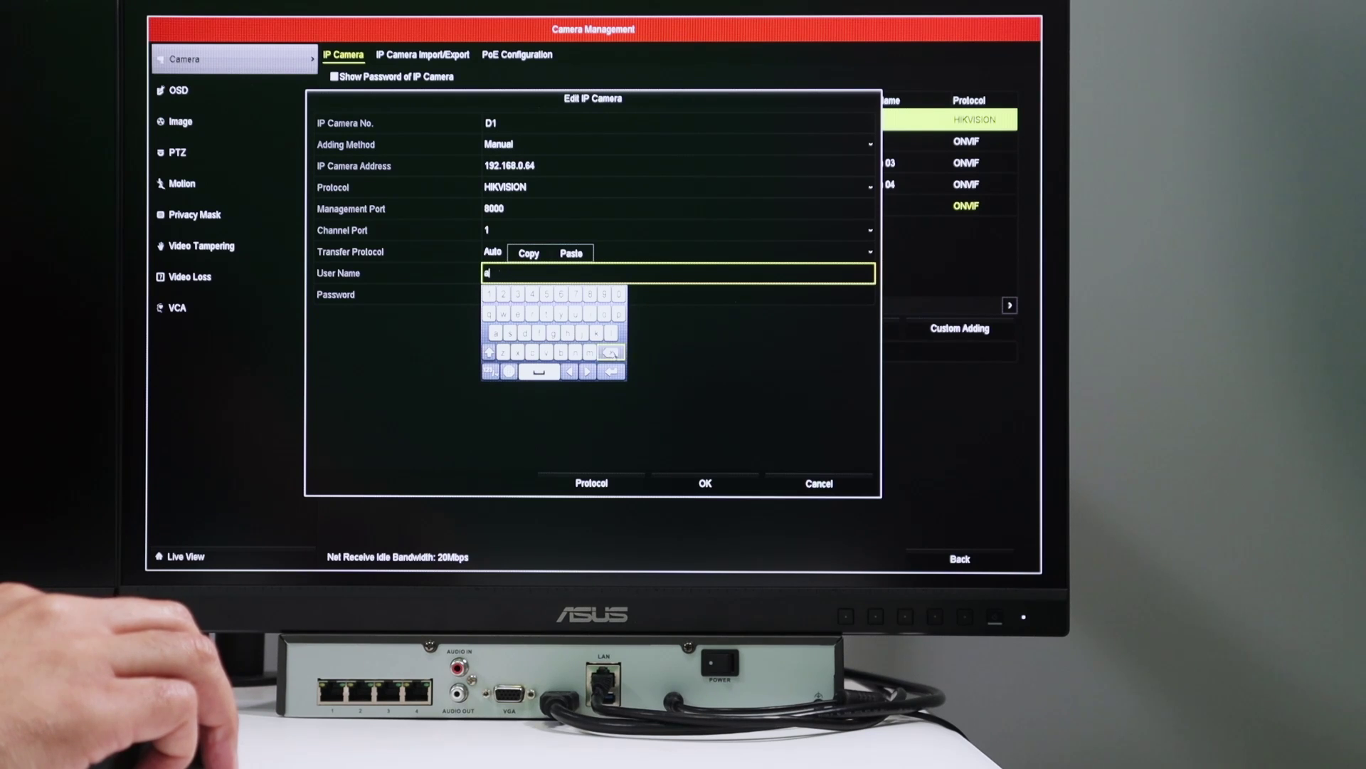
pyautogui.click(611, 352)
pyautogui.write('c')
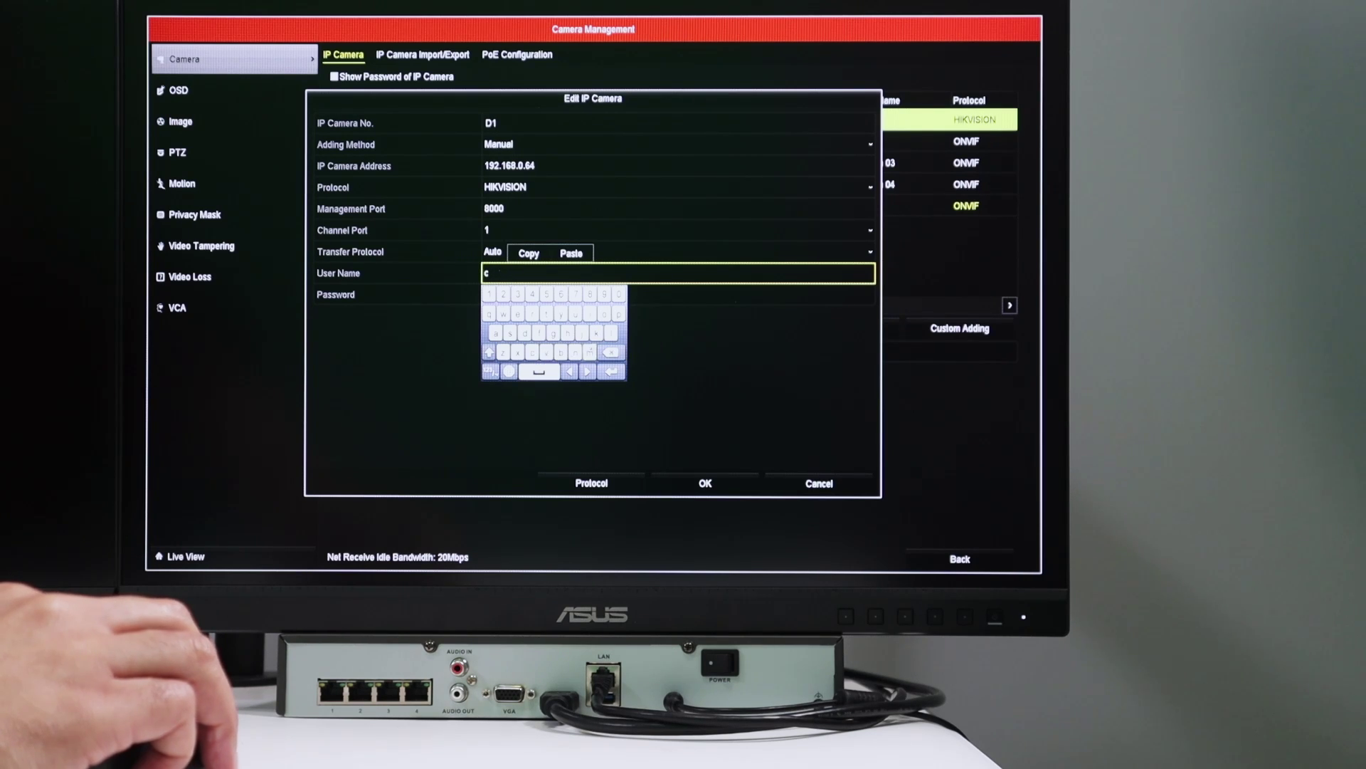
pyautogui.write('laudemir')
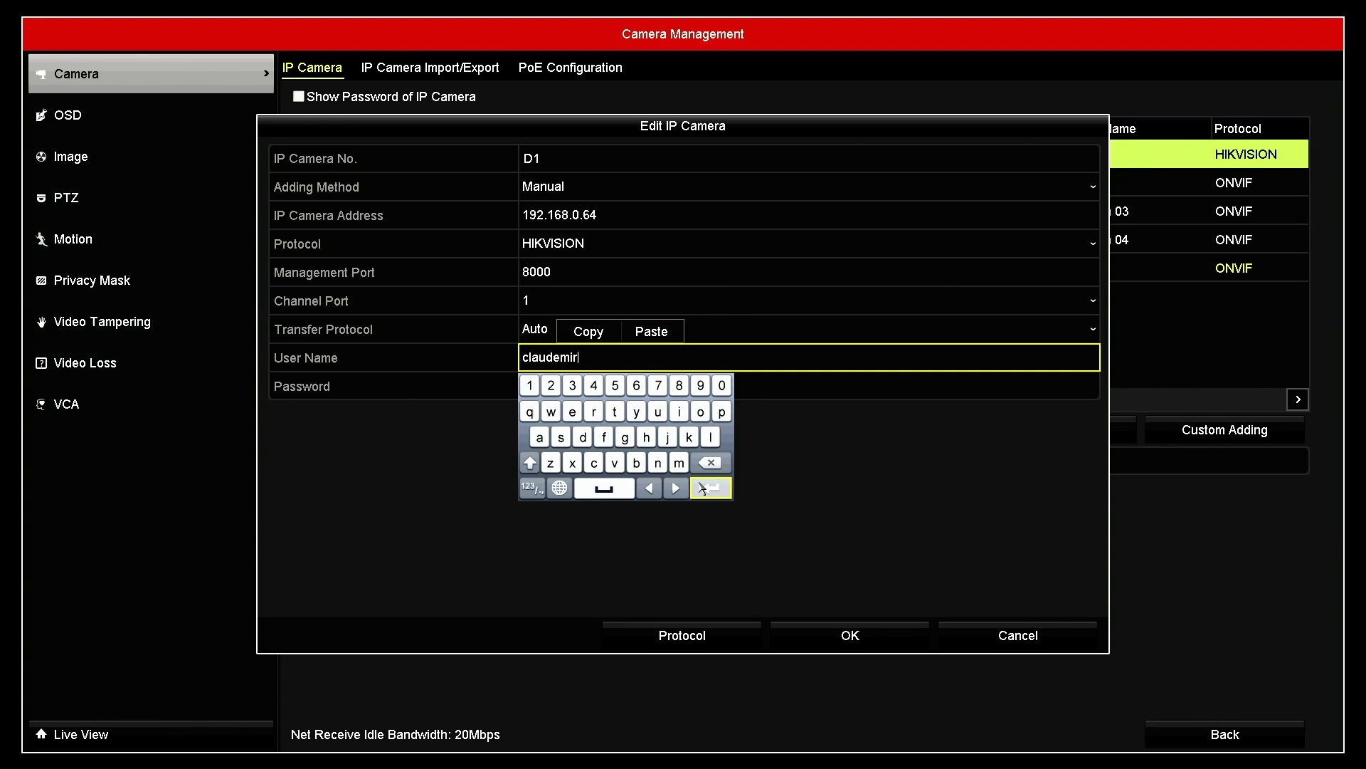
pyautogui.click(703, 488)
# Enter the Operator account's password for camera D1 and save the connection settings.
pyautogui.click(588, 391)
pyautogui.write('**********')
pyautogui.click(711, 516)
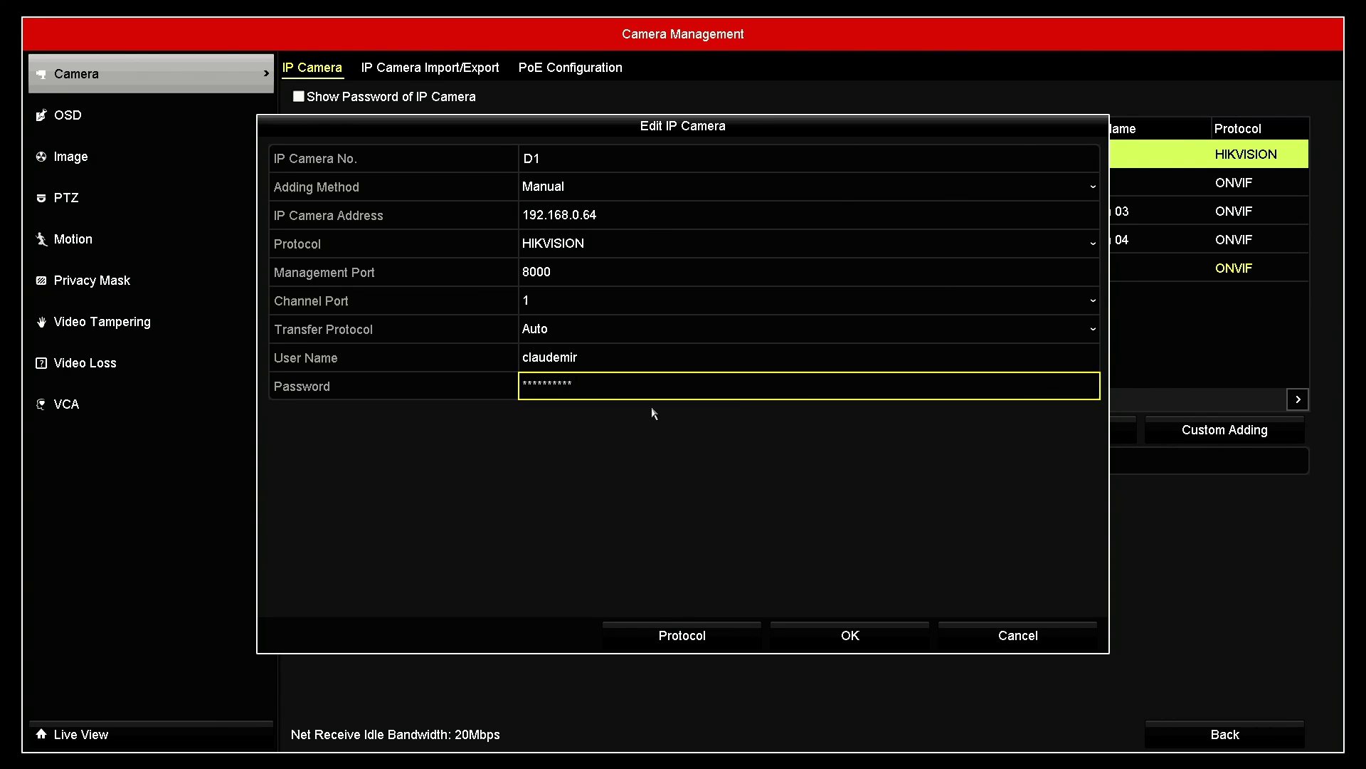
pyautogui.click(646, 364)
pyautogui.click(640, 386)
pyautogui.click(619, 361)
pyautogui.click(860, 638)
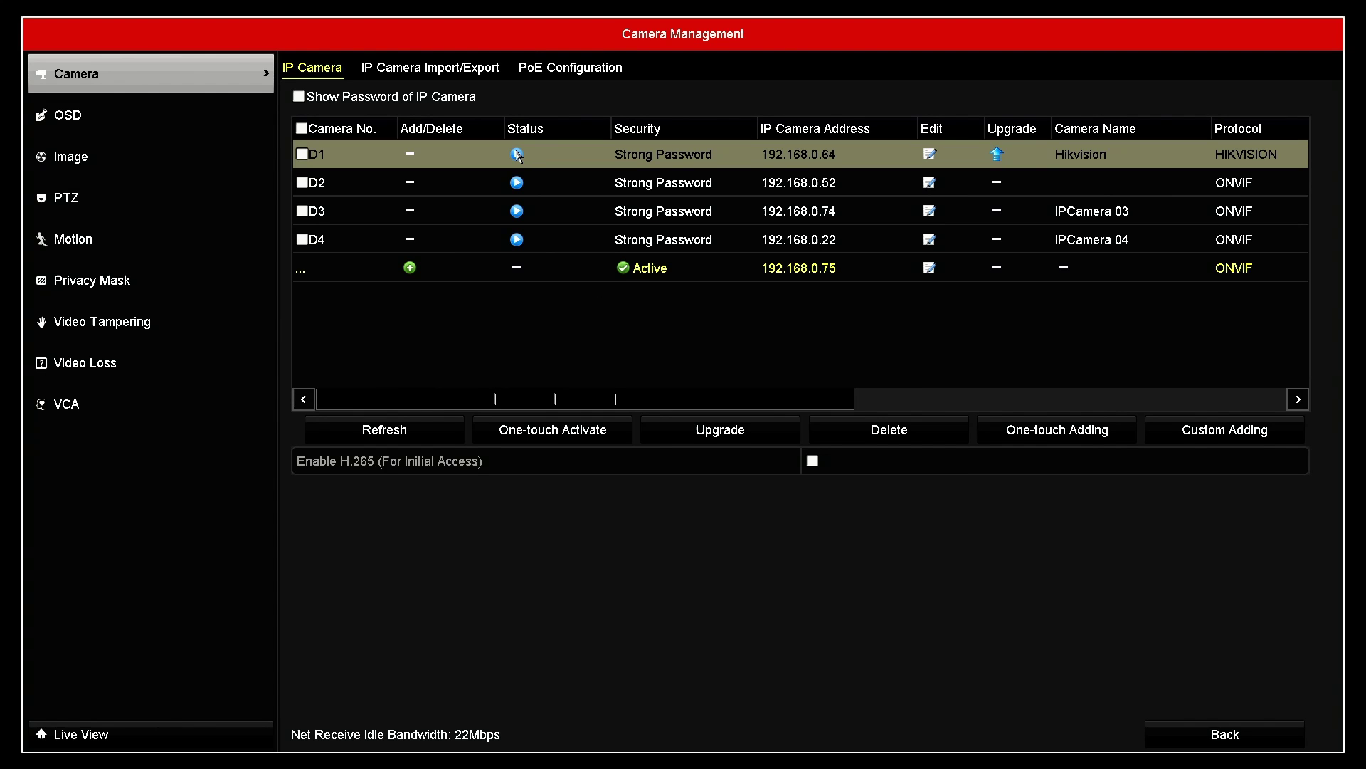
# Check D1's live preview with the new login, close it, and return to the NVR's full-screen live view.
pyautogui.click(517, 155)
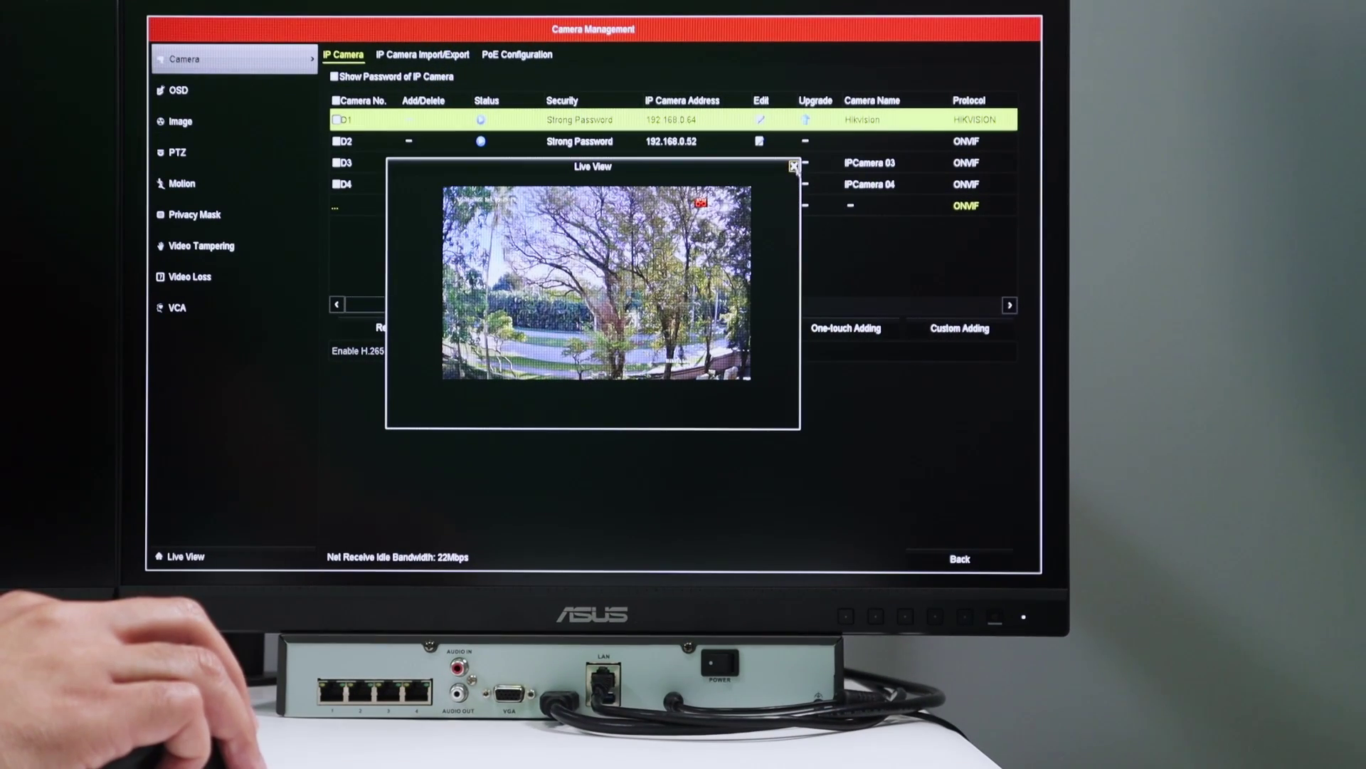
pyautogui.click(794, 166)
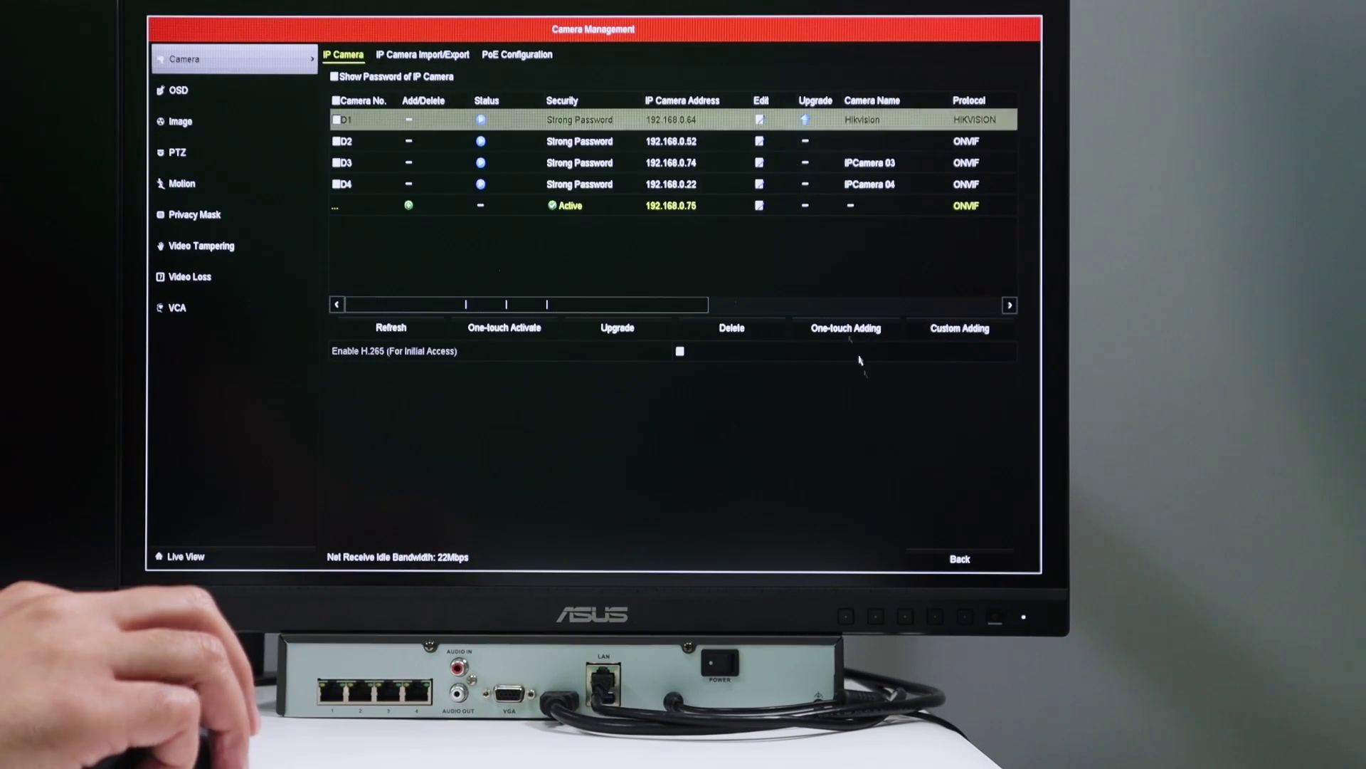
pyautogui.click(949, 560)
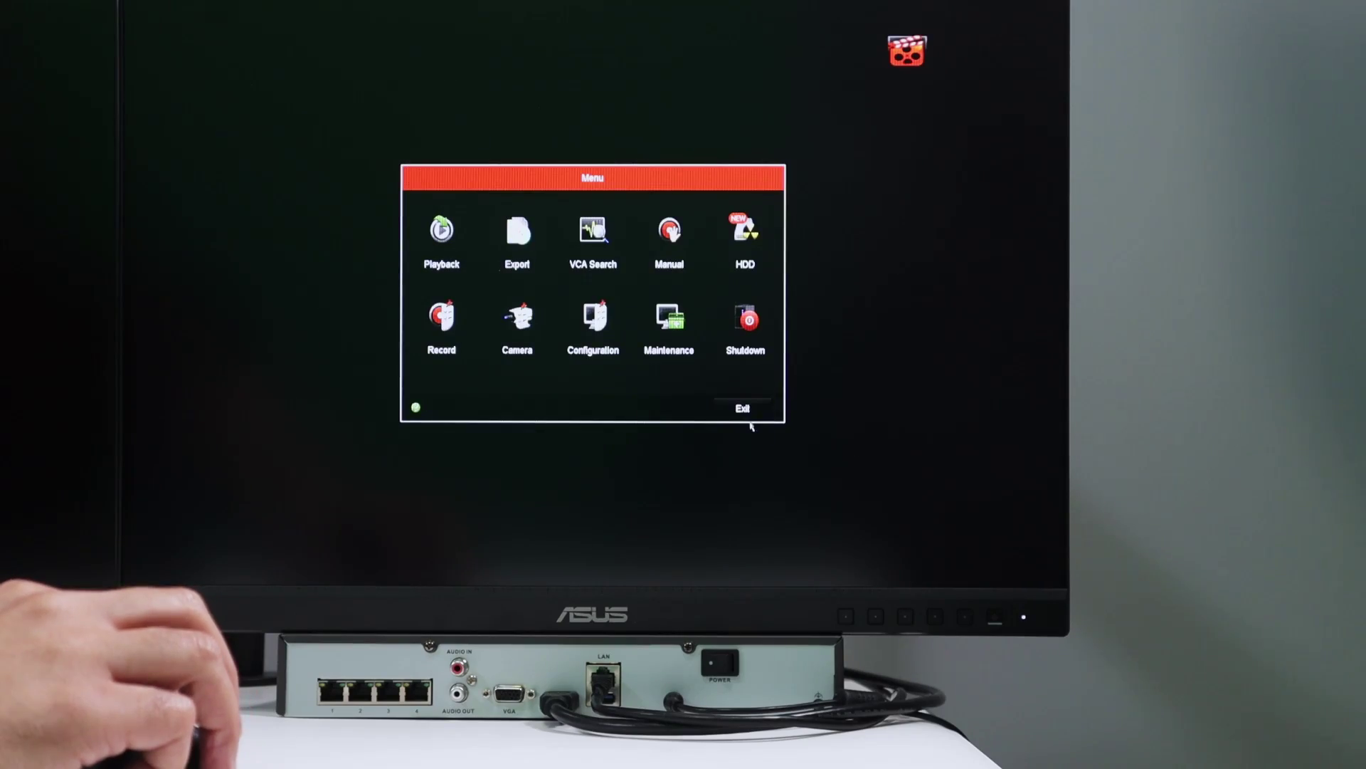
pyautogui.click(742, 408)
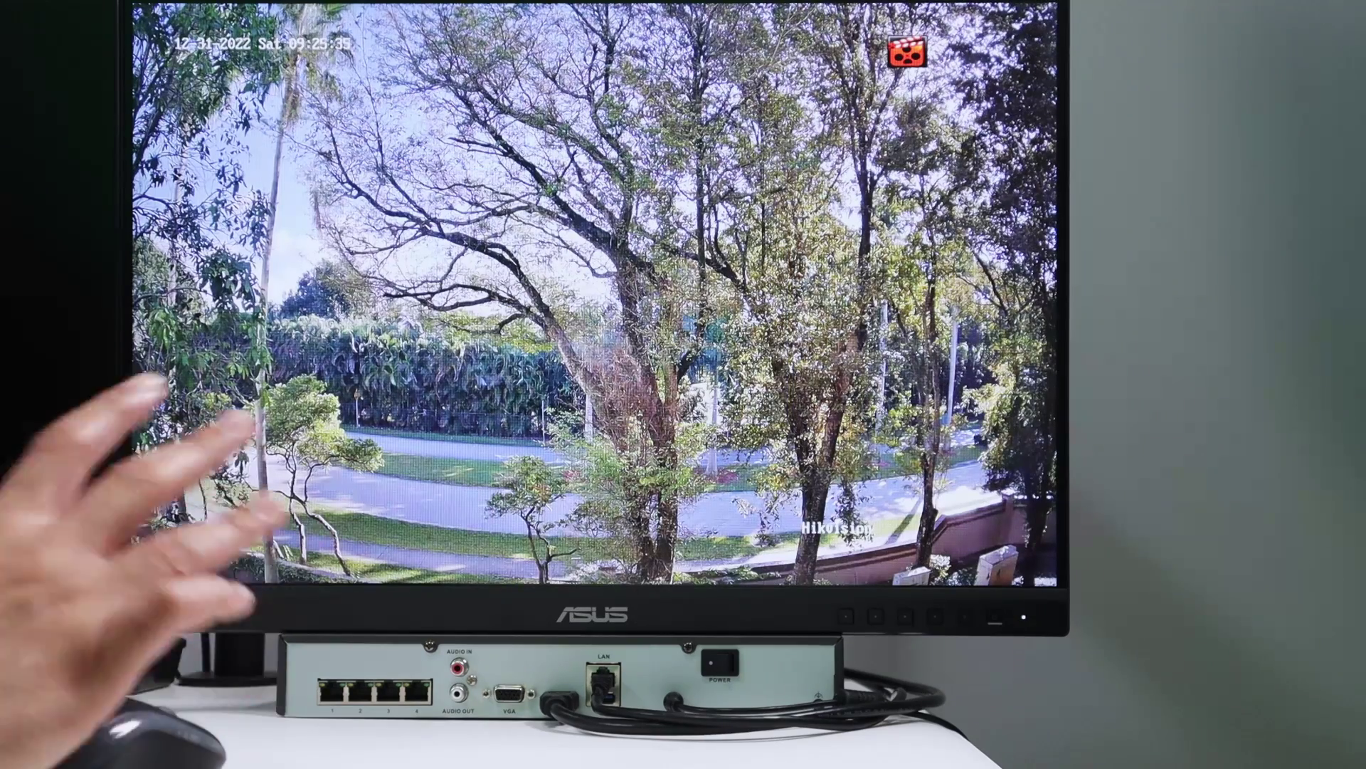